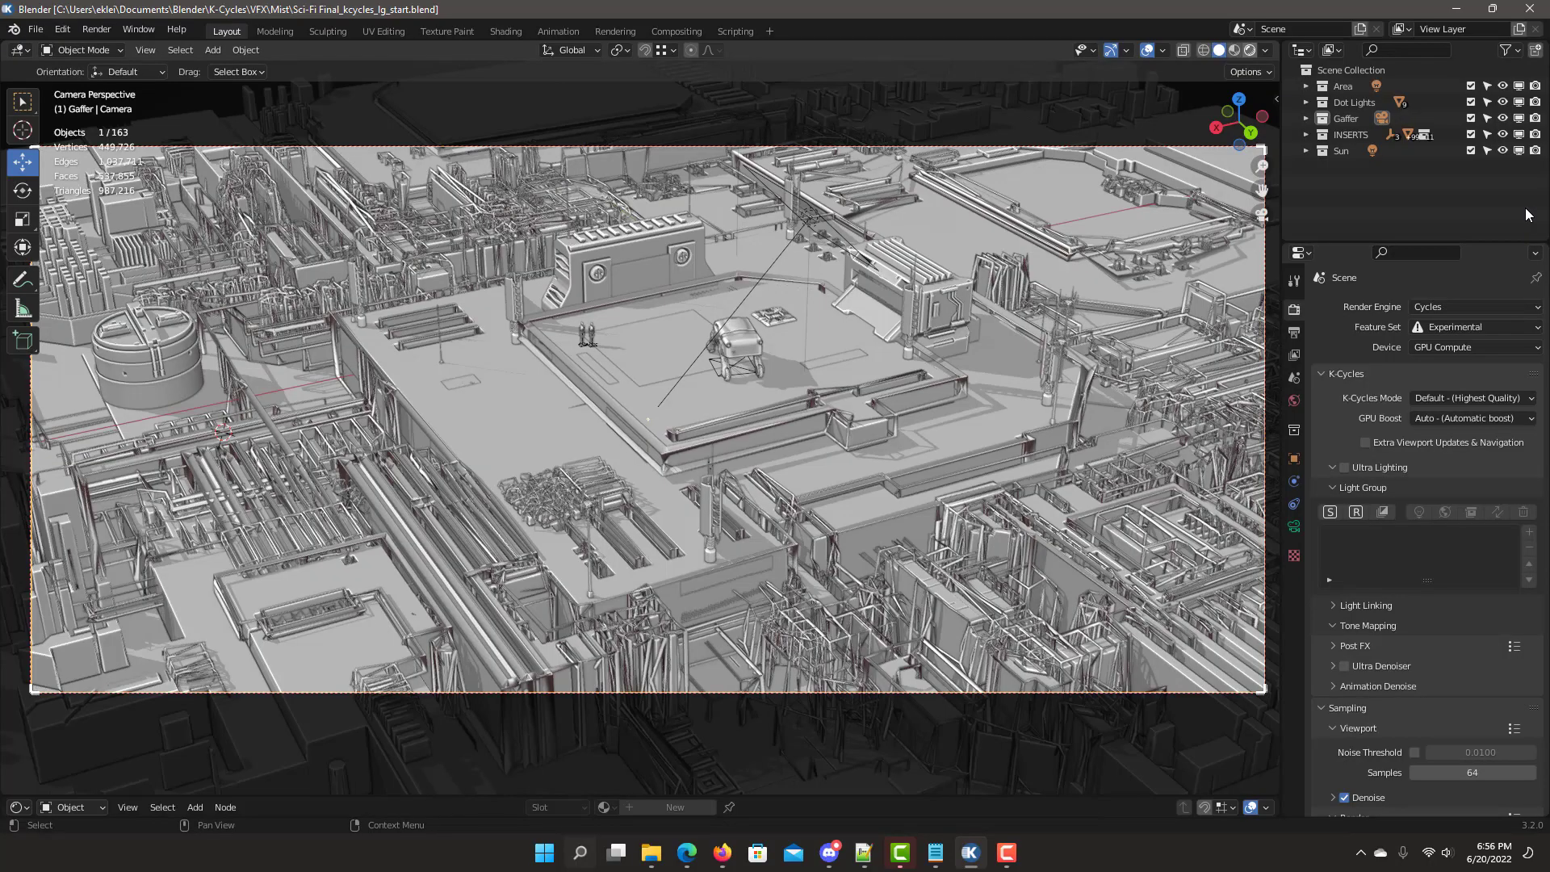
Show the viewport in rendered shading, switch the render result to Slot 2 and minimize the render window.
left_click(1229, 49)
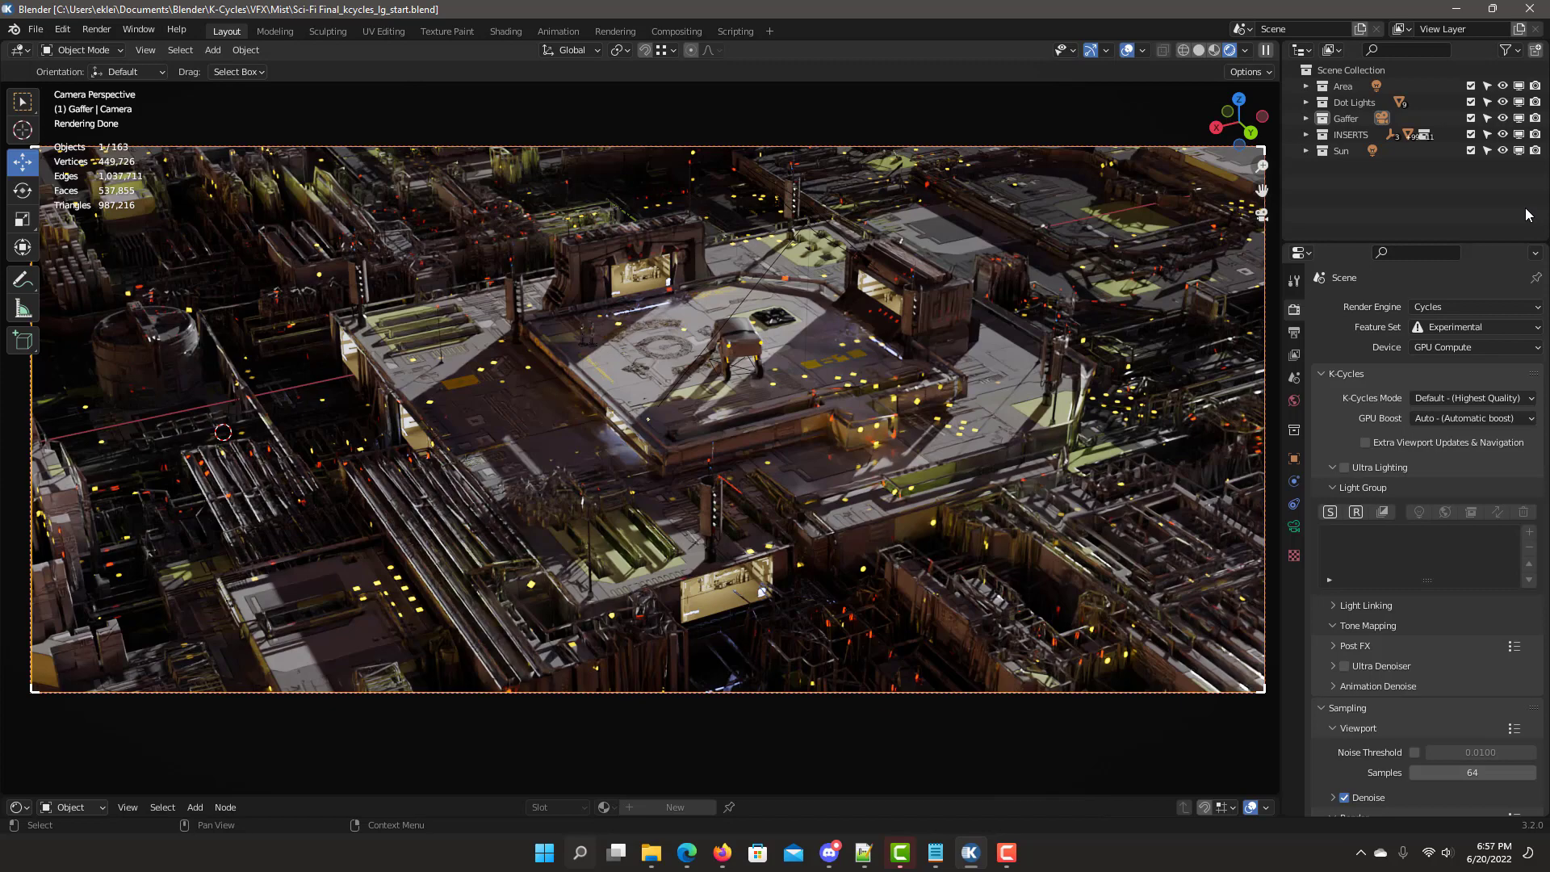
key("F11")
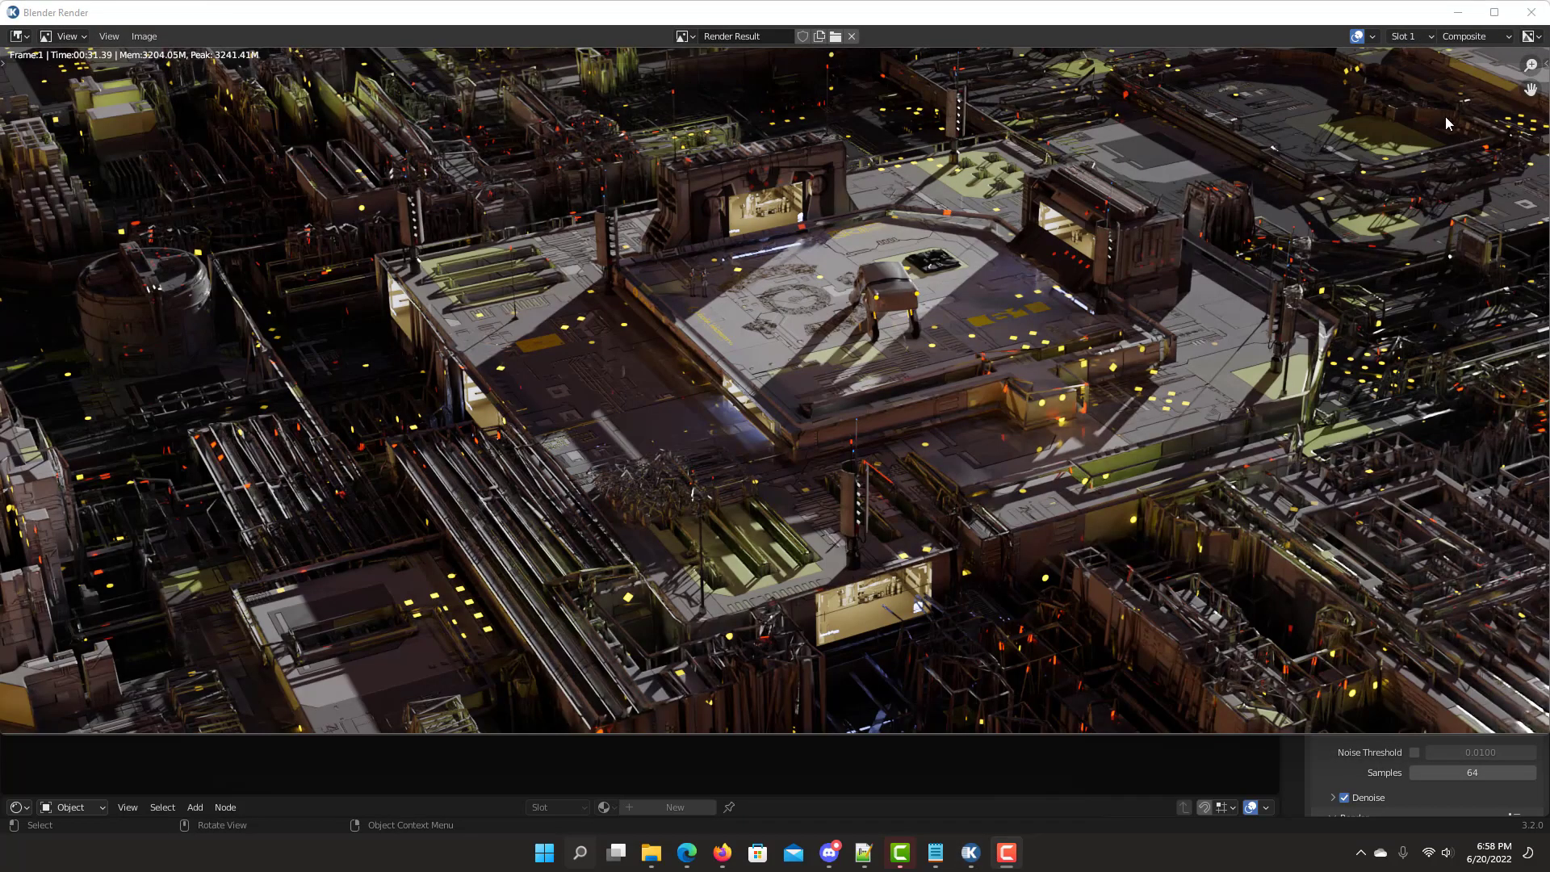
left_click(1404, 37)
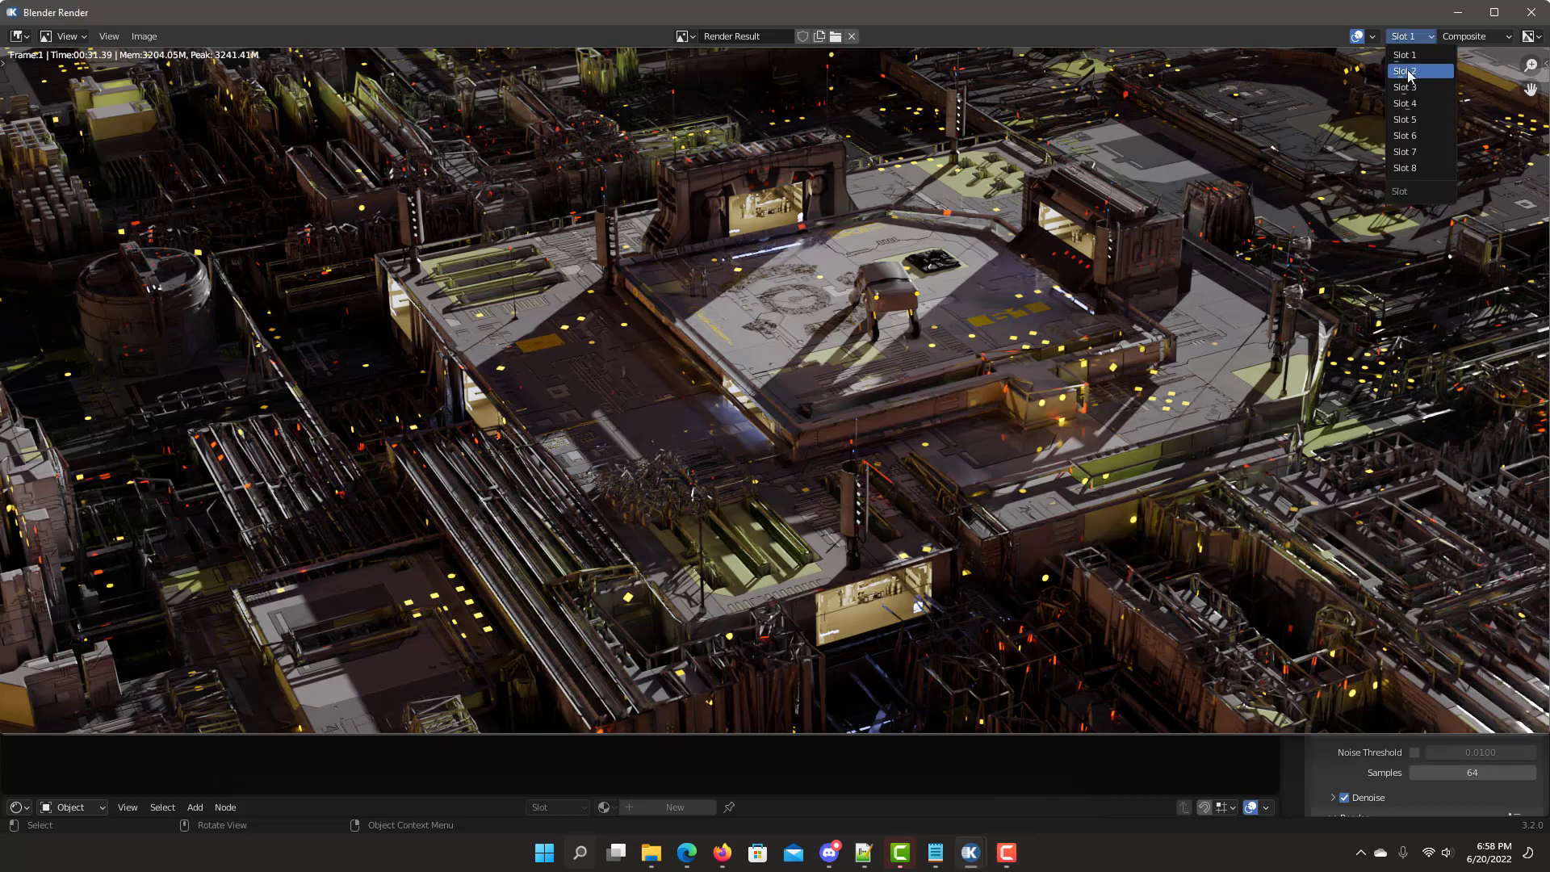
left_click(1417, 73)
left_click(1458, 15)
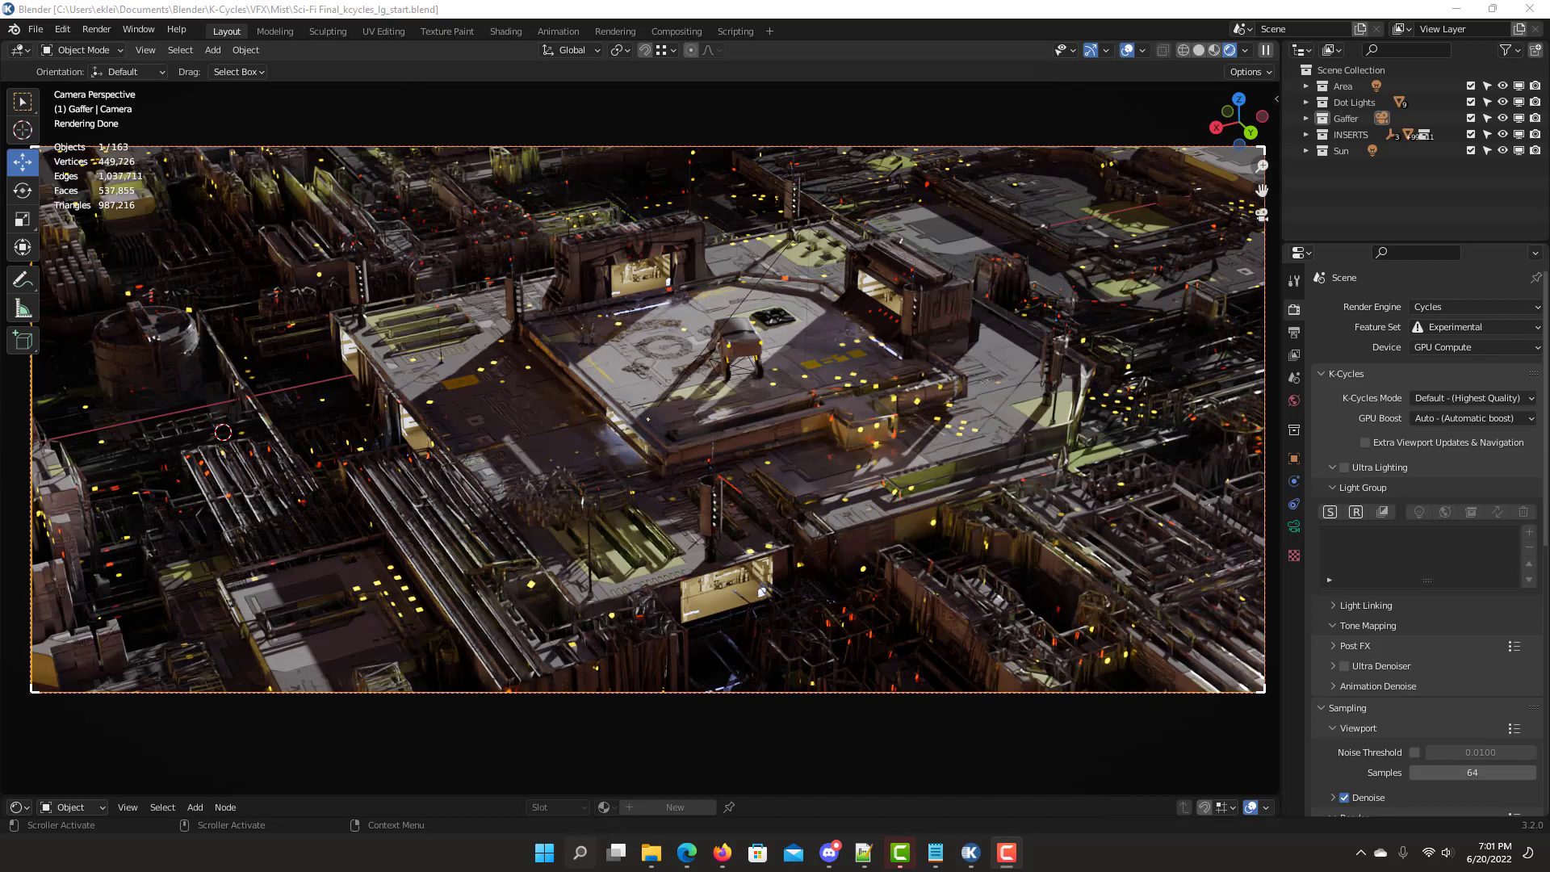
Enable Ultra Lighting and add all collections and the world to new light groups.
left_click(1344, 467)
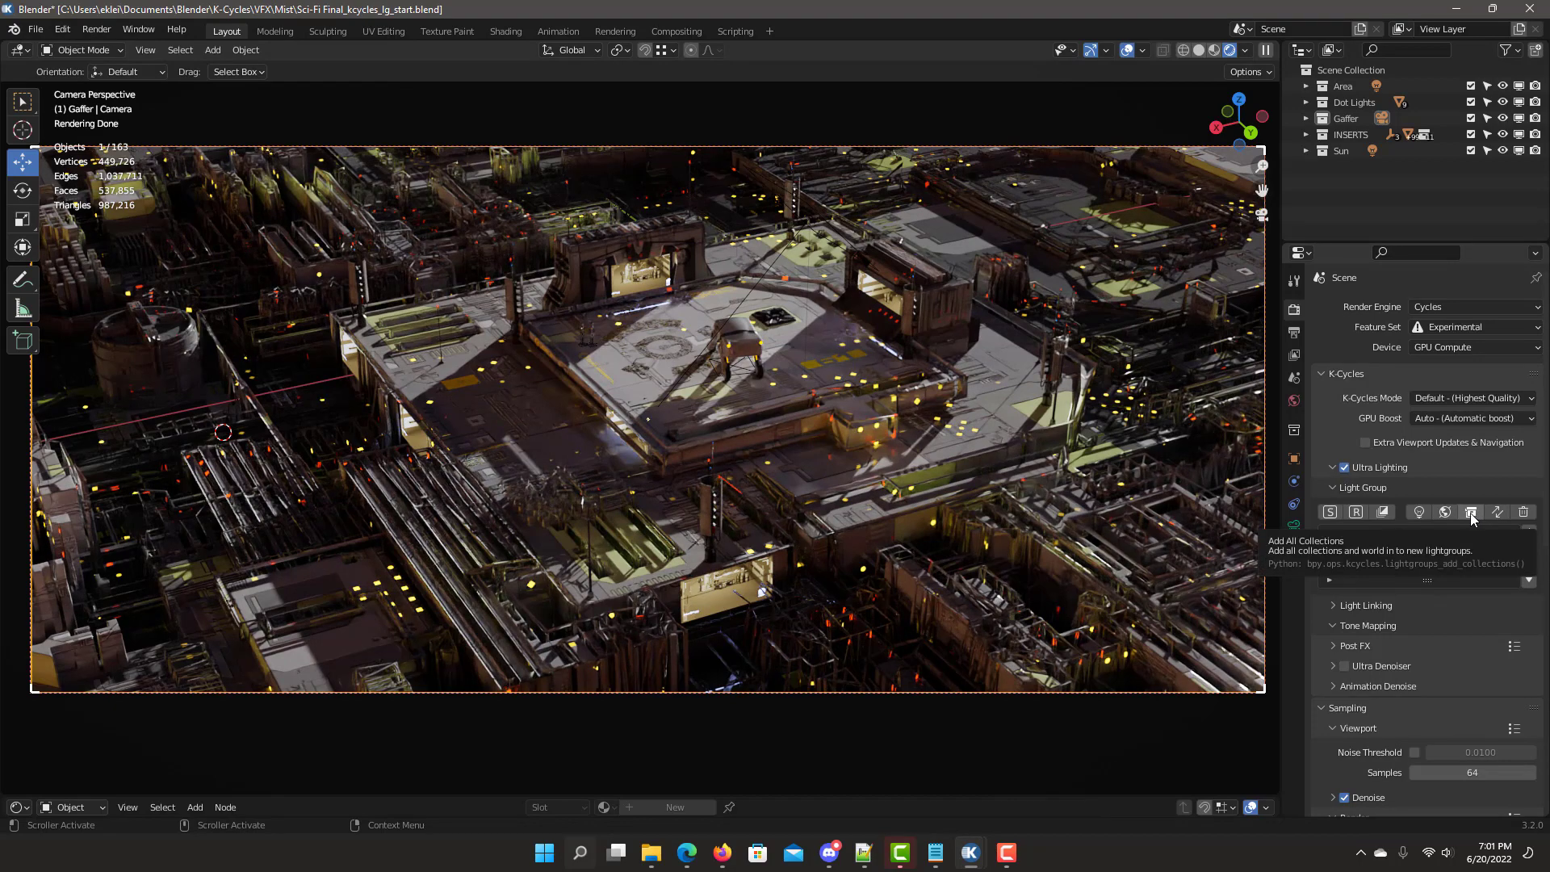
left_click(1471, 514)
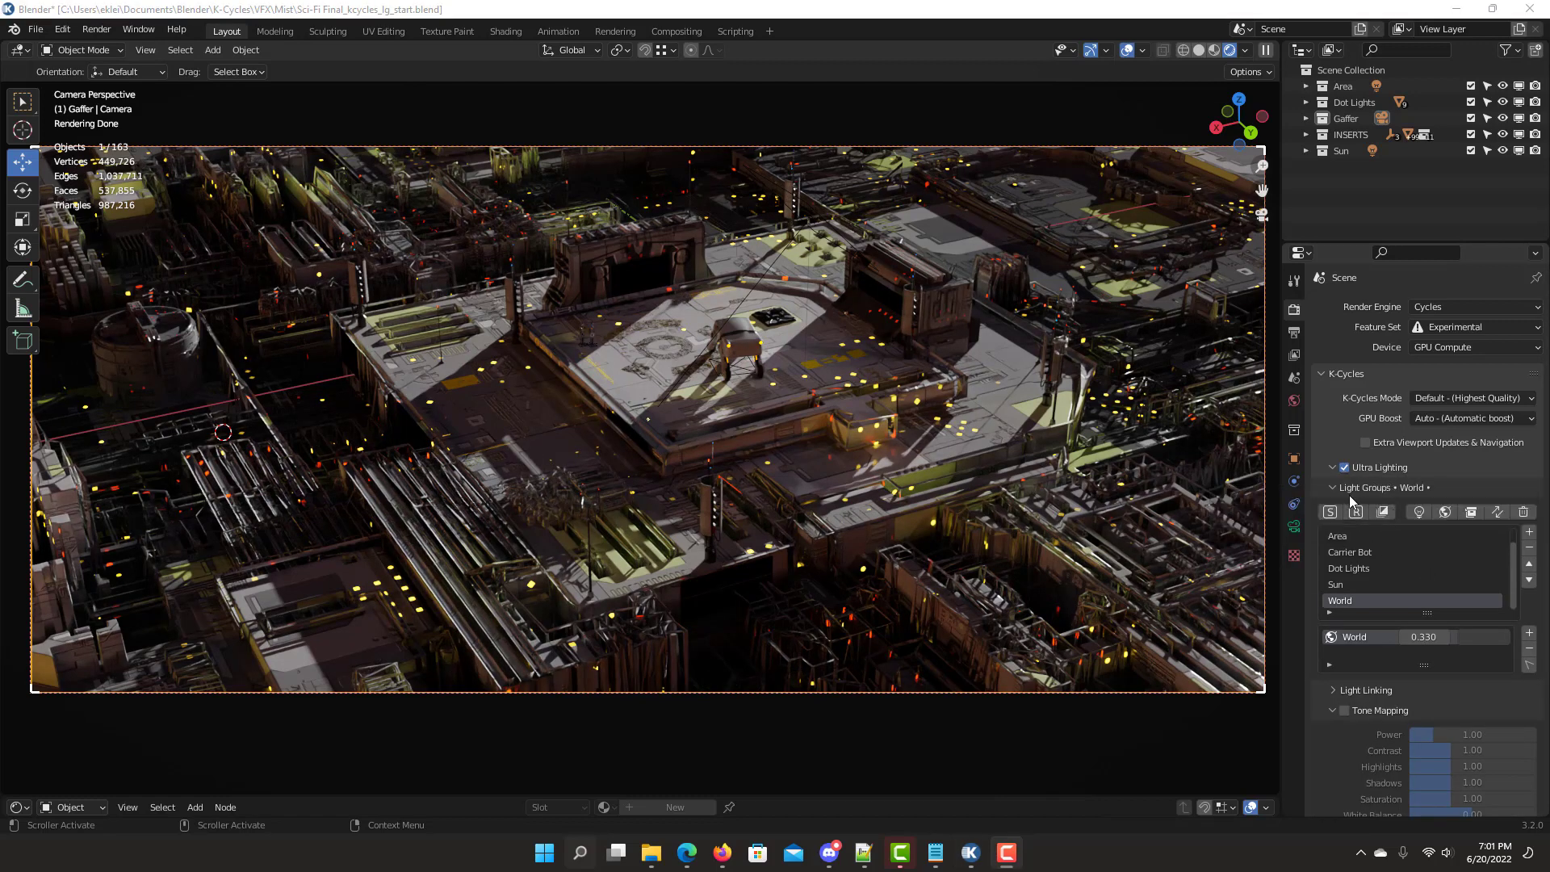
Compare the scene with Ultra Lighting off and on, and with the remainder light group on and off.
left_click(1344, 469)
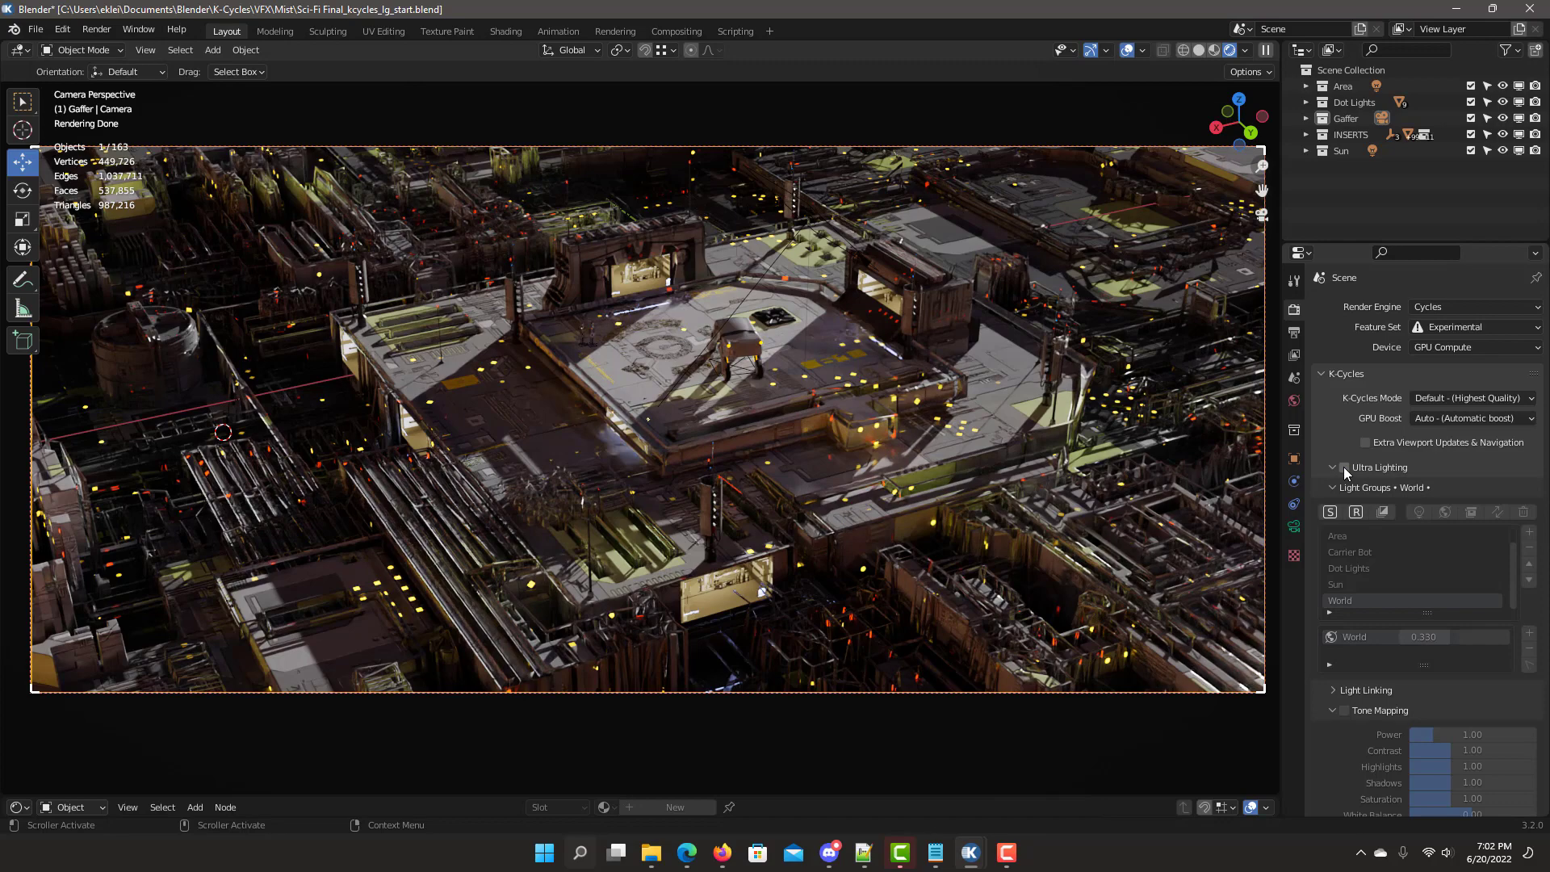
left_click(1344, 468)
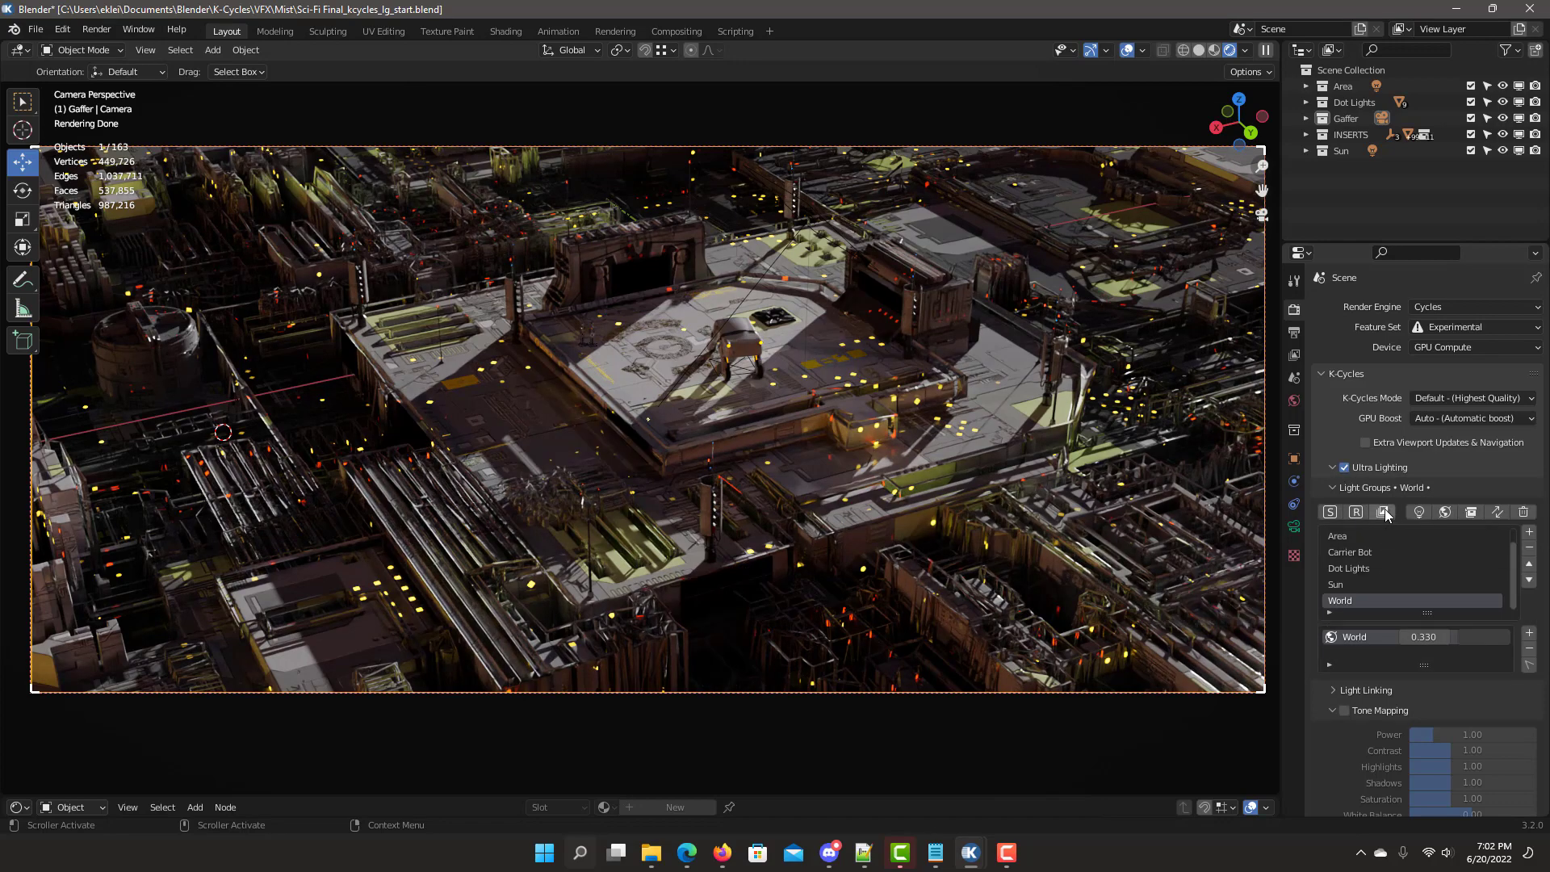
left_click(1357, 513)
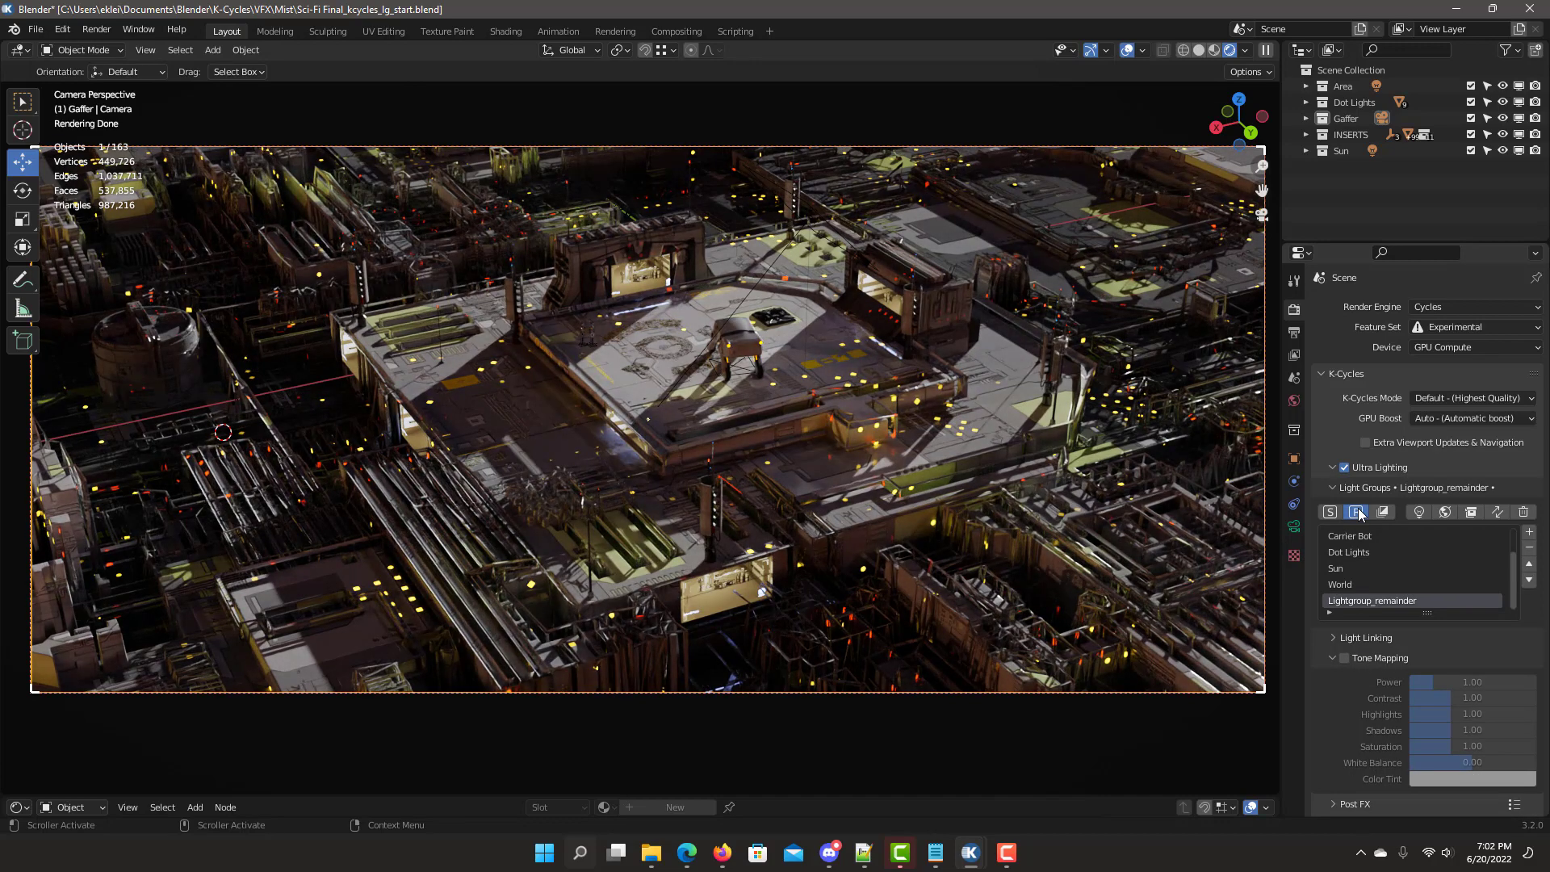
left_click(1361, 514)
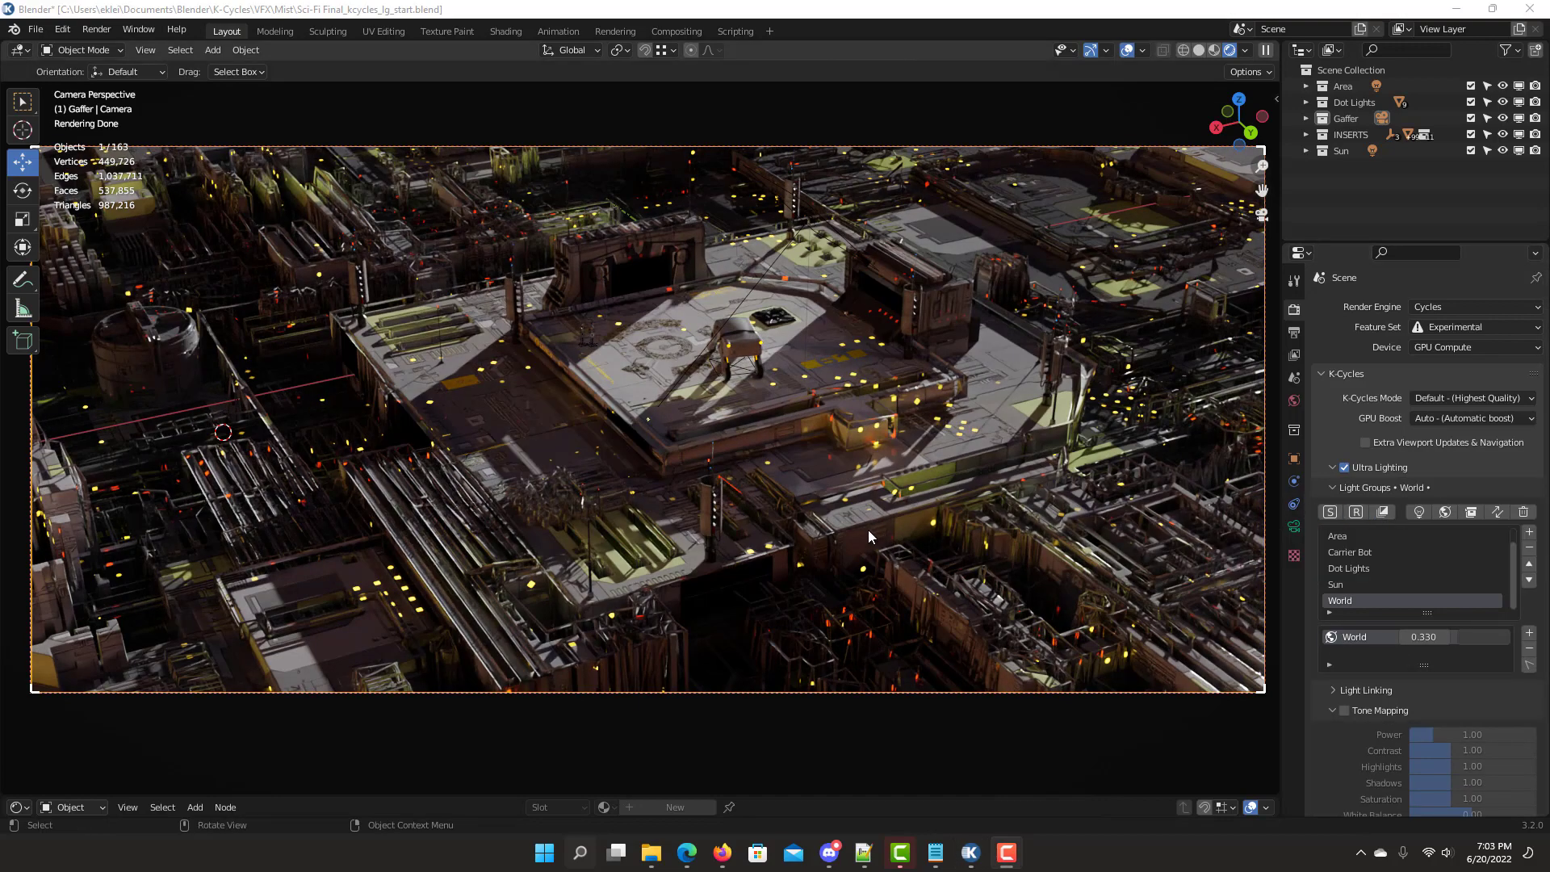
Insert an Emission shader between the Interior Mapping and Material Output nodes of the front Medlab02 parallax plane's material.
left_click(721, 589)
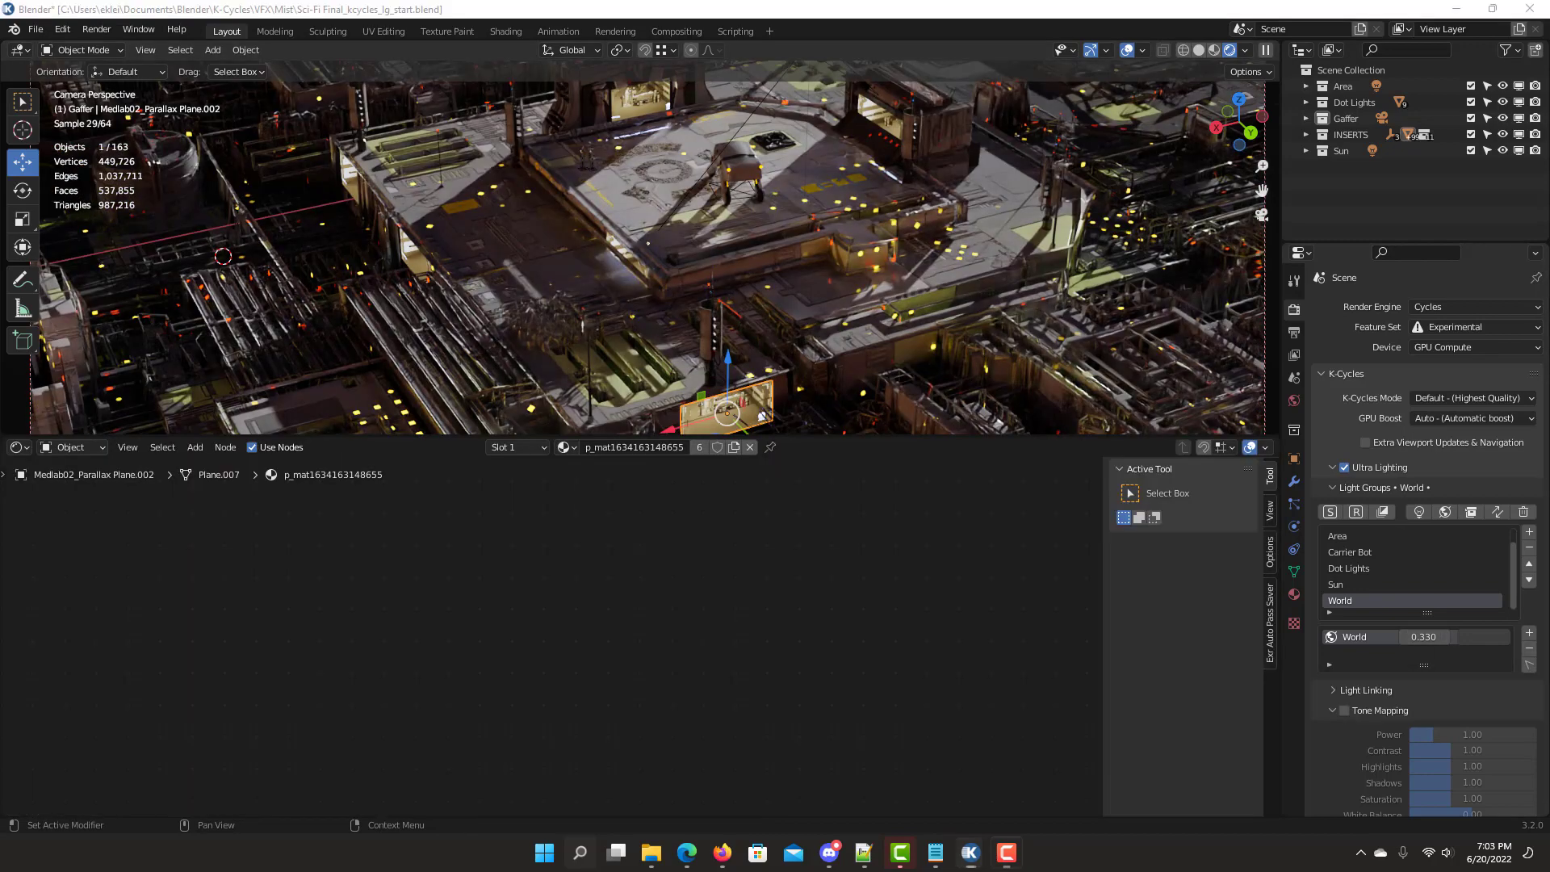
key("Home")
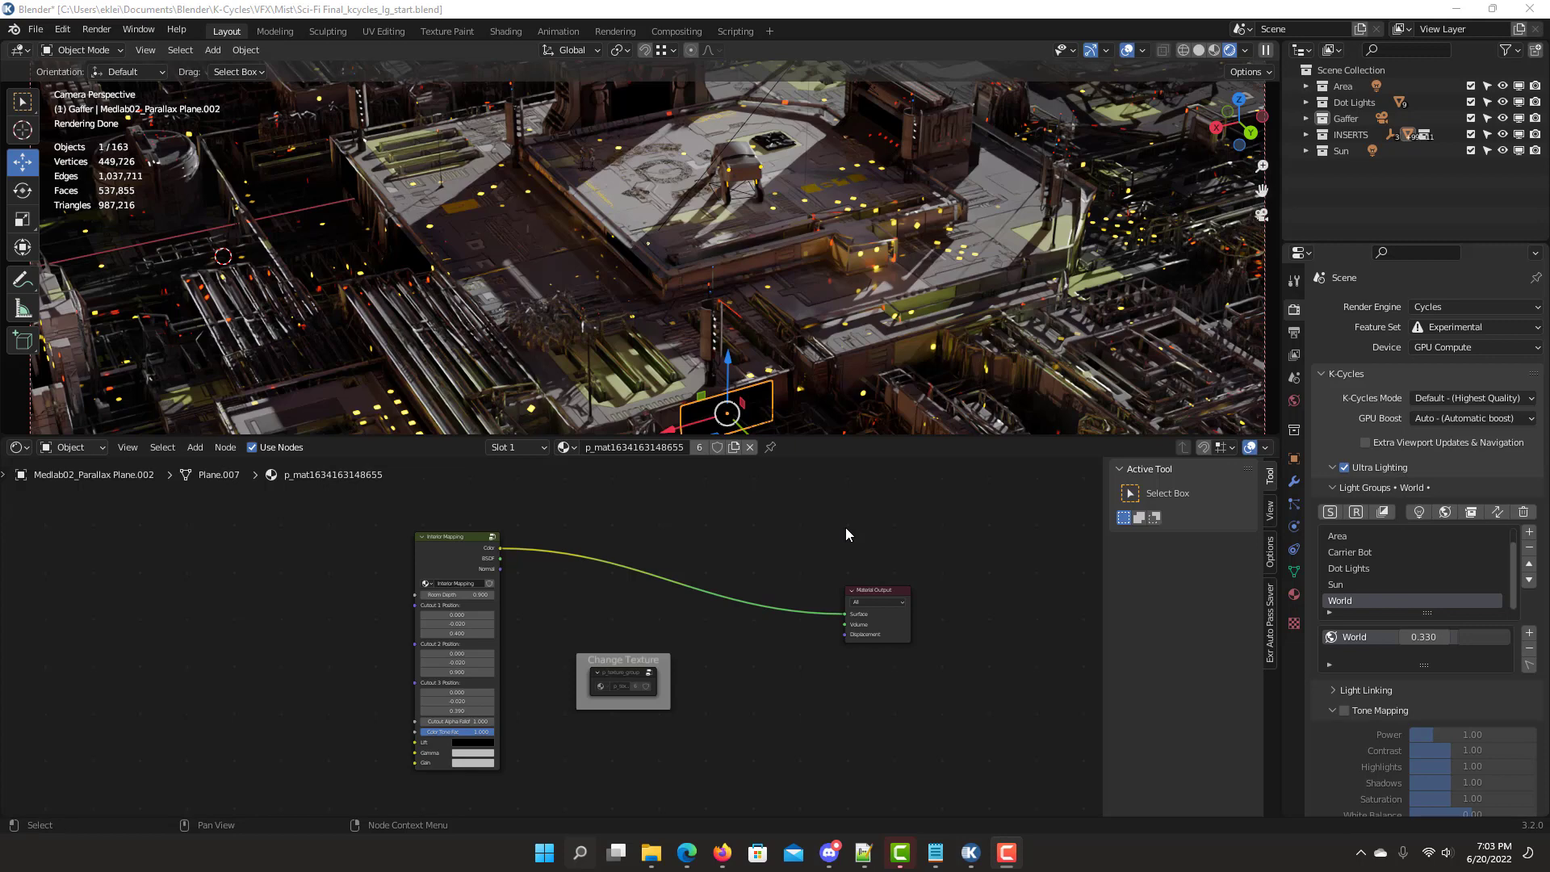
scroll(845, 534, "up", 2)
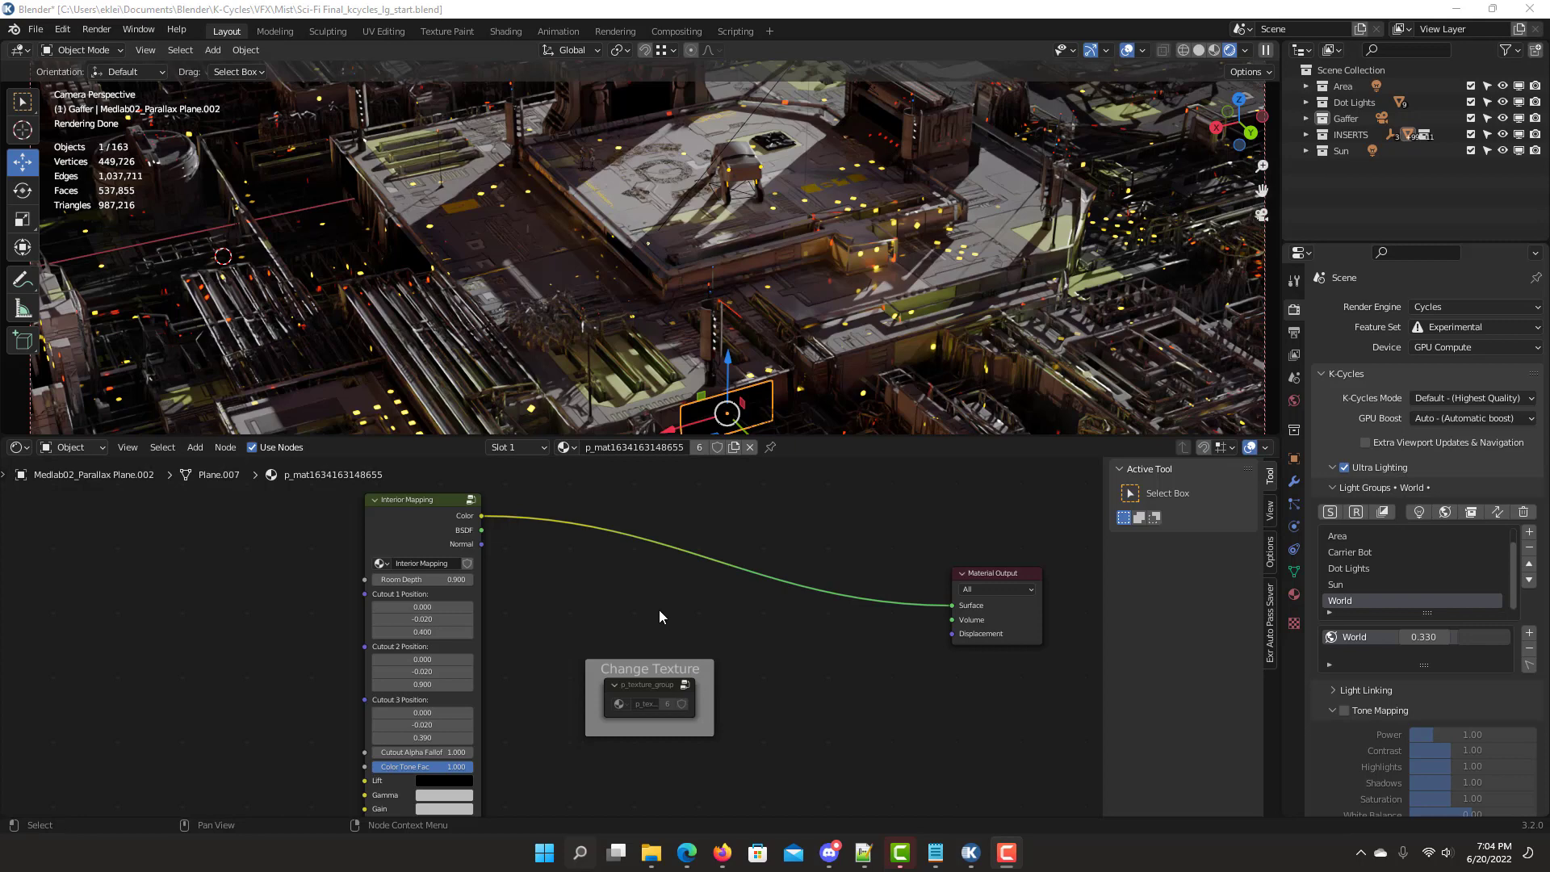
key("shift+a")
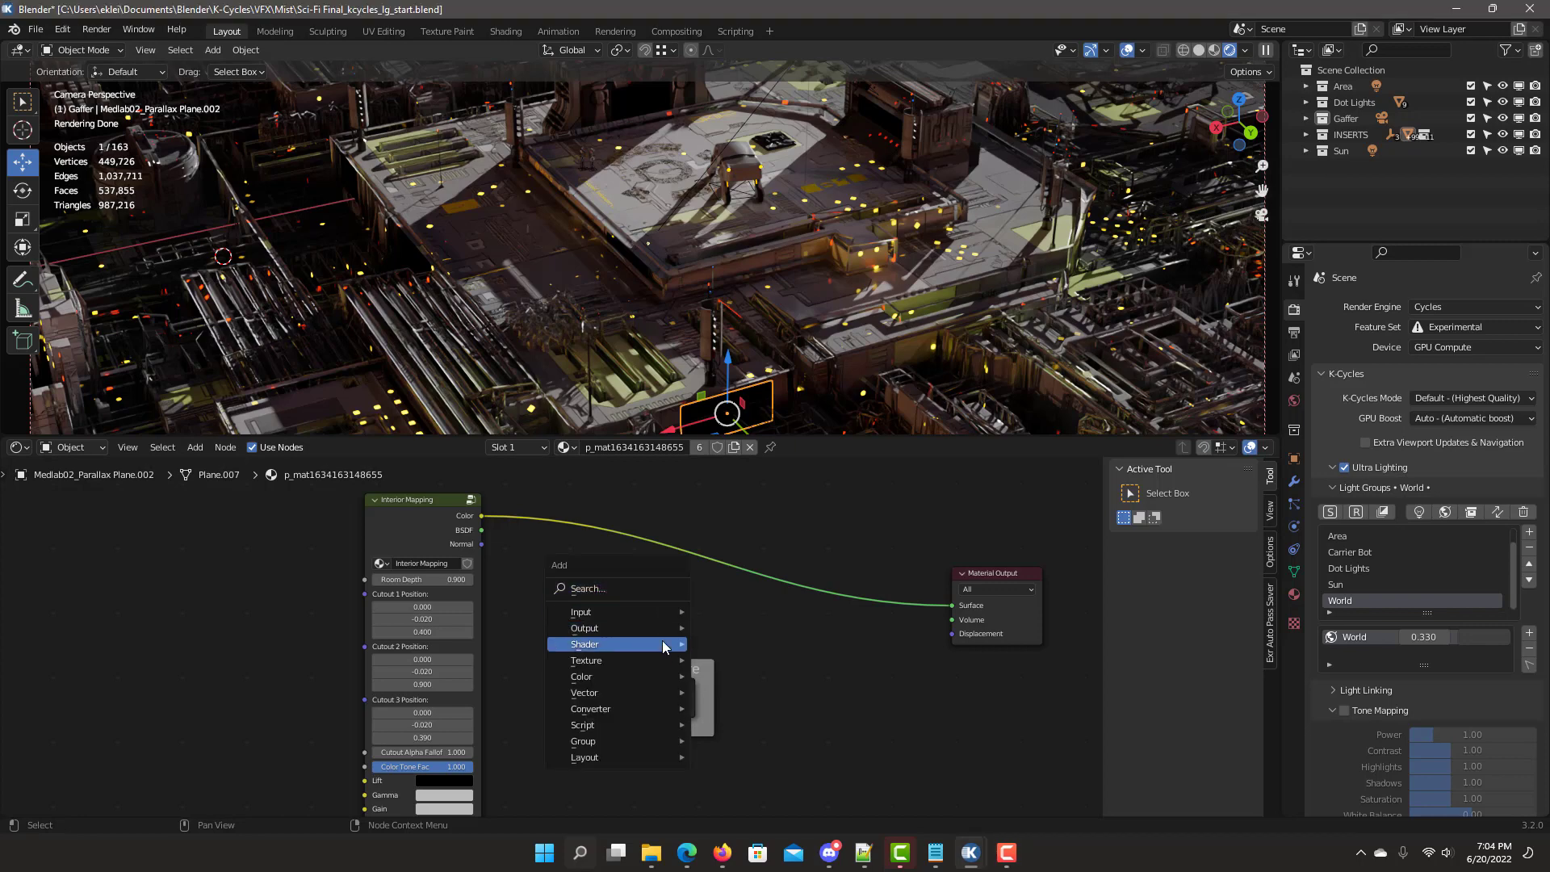
mouse_move(662, 644)
left_click(726, 388)
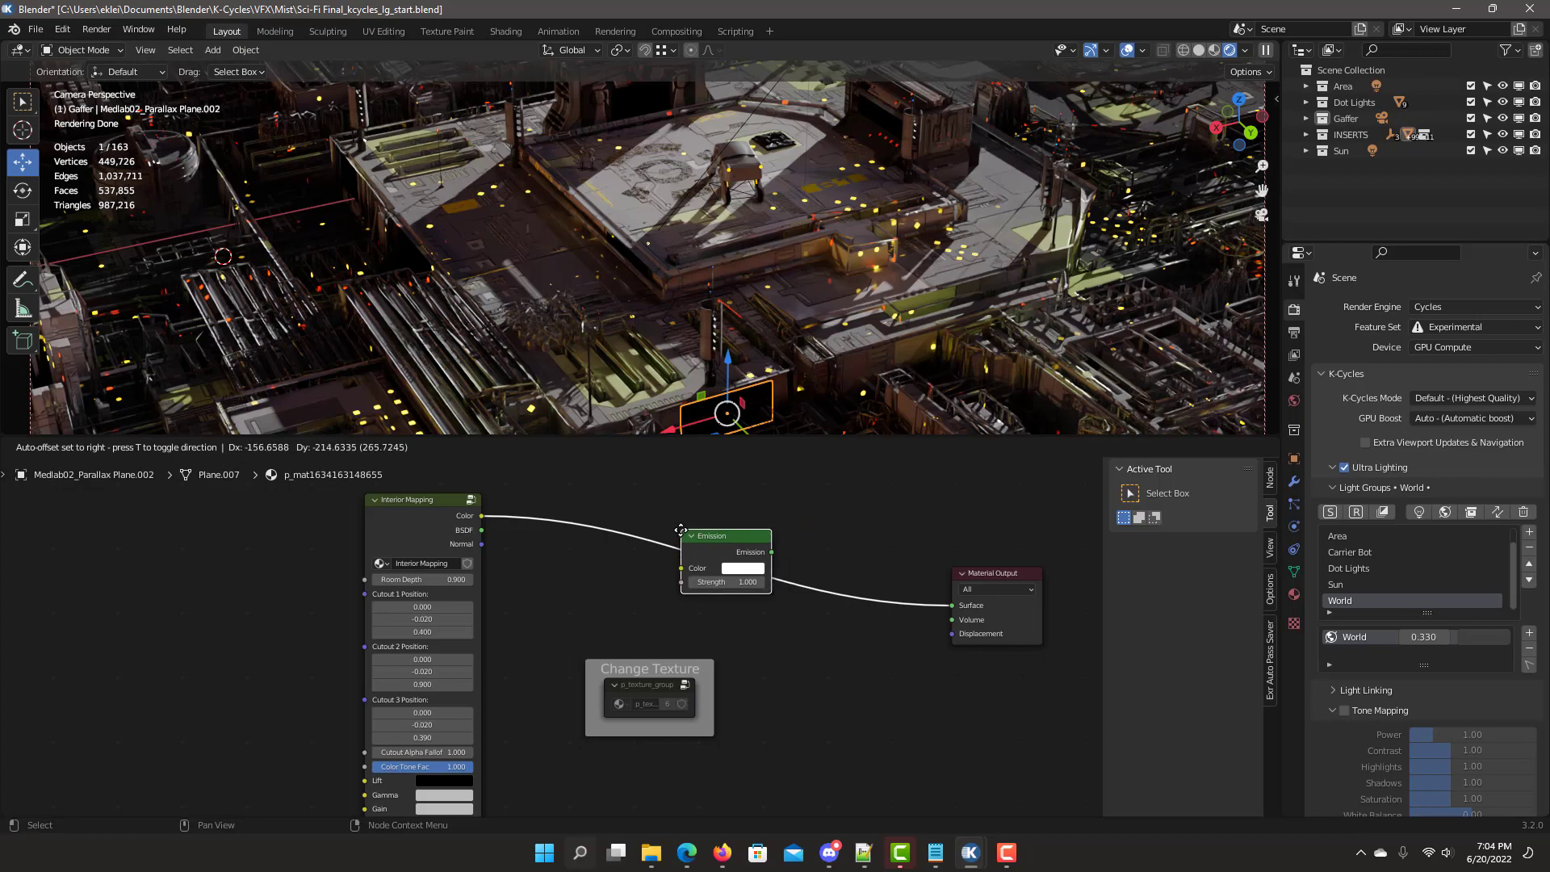
left_click(680, 529)
left_click_drag(76, 437, 76, 783)
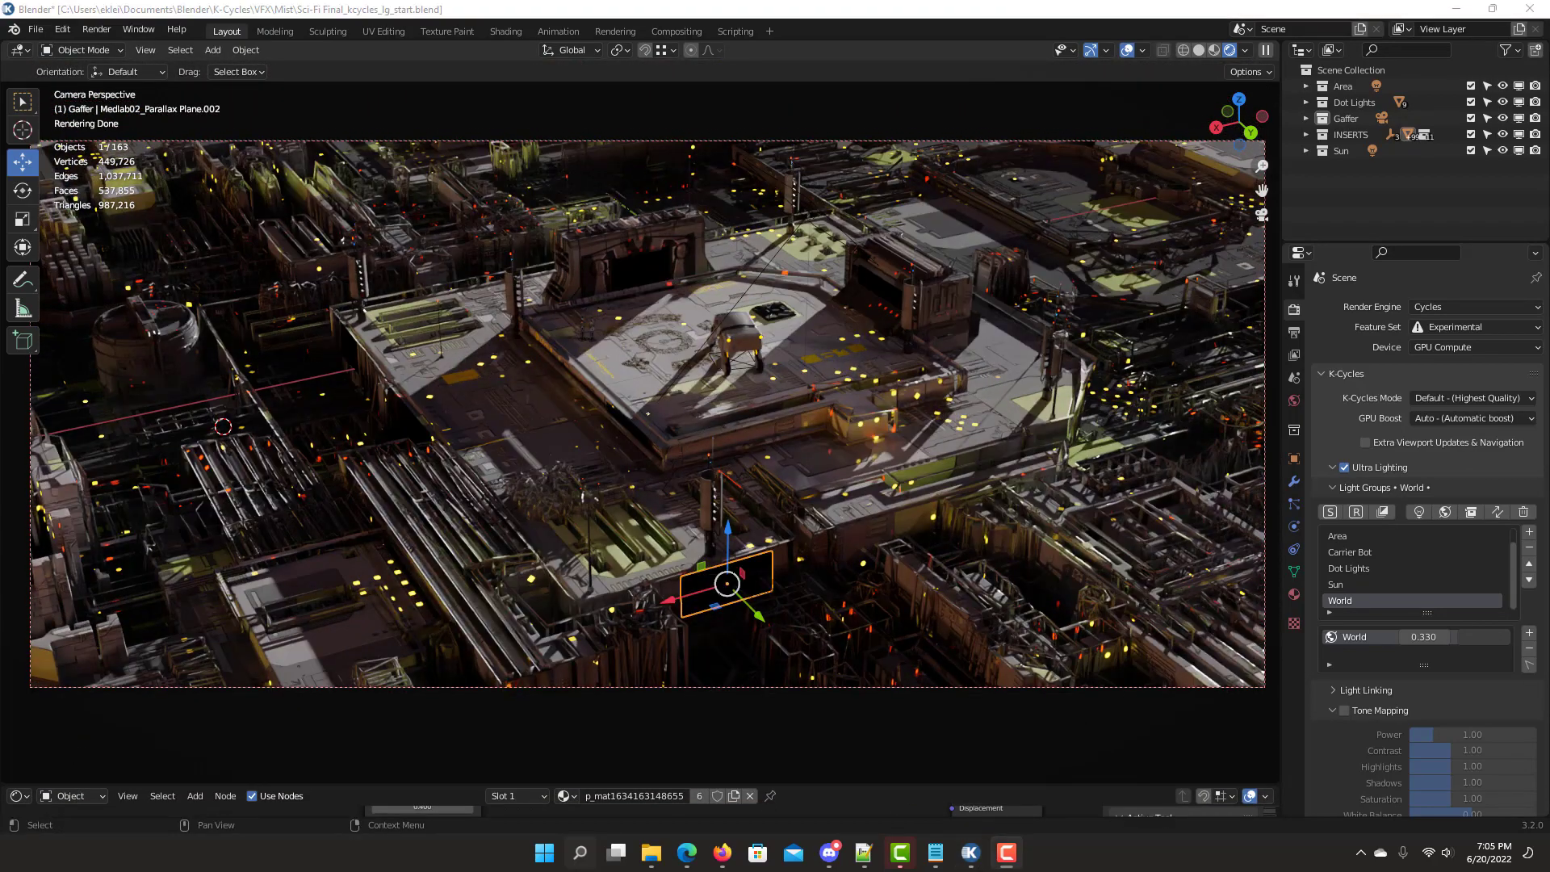
Add the now emissive Medlab02 planes as a Medlab02 light group and save the file.
left_click(1469, 515)
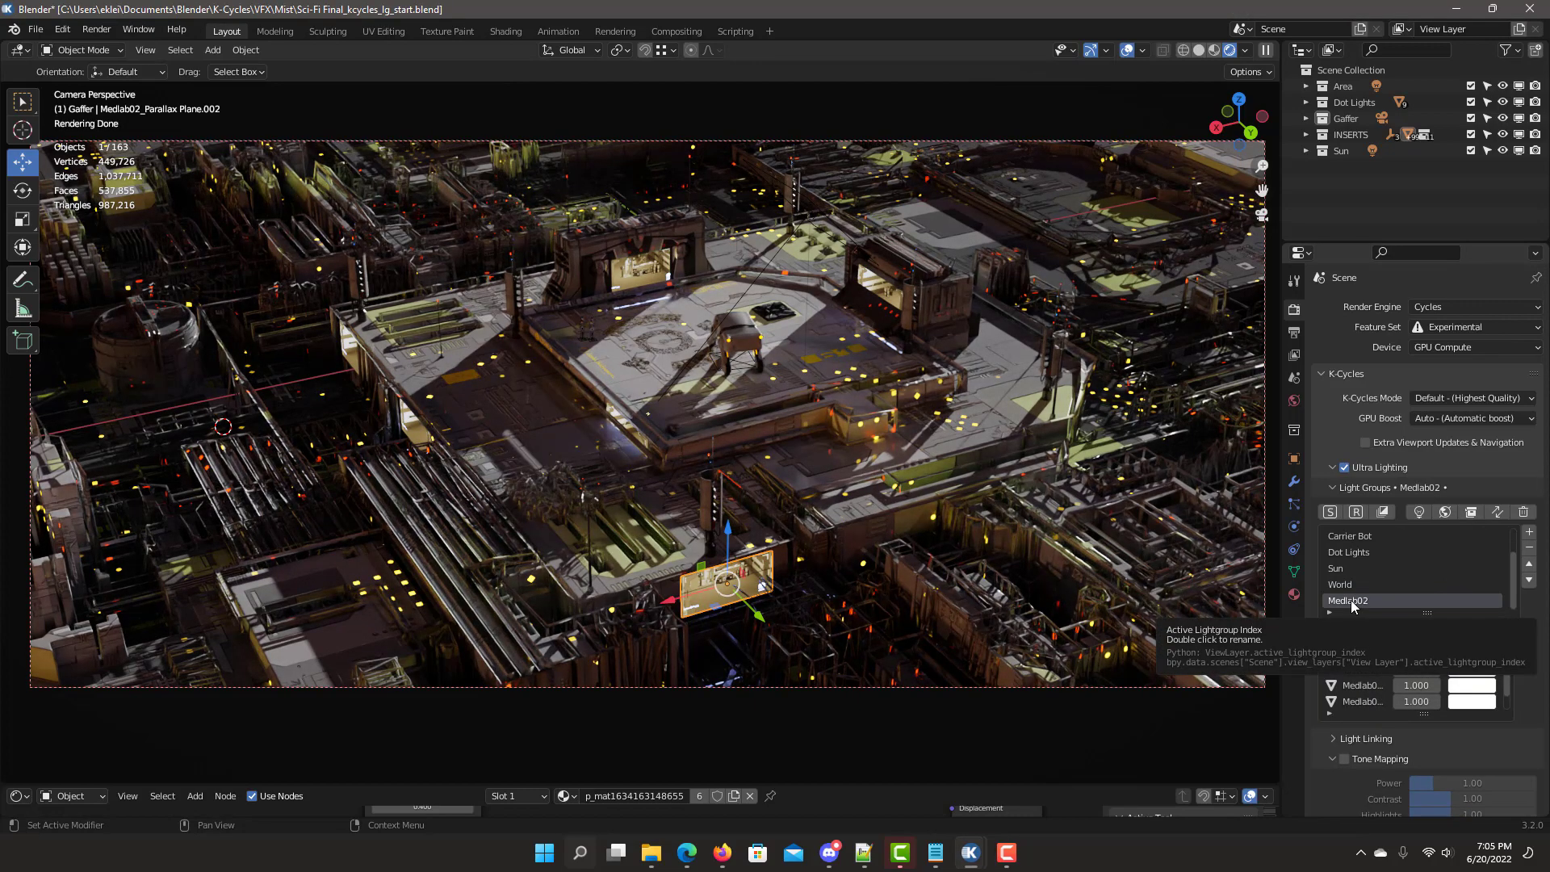
key("ctrl+s")
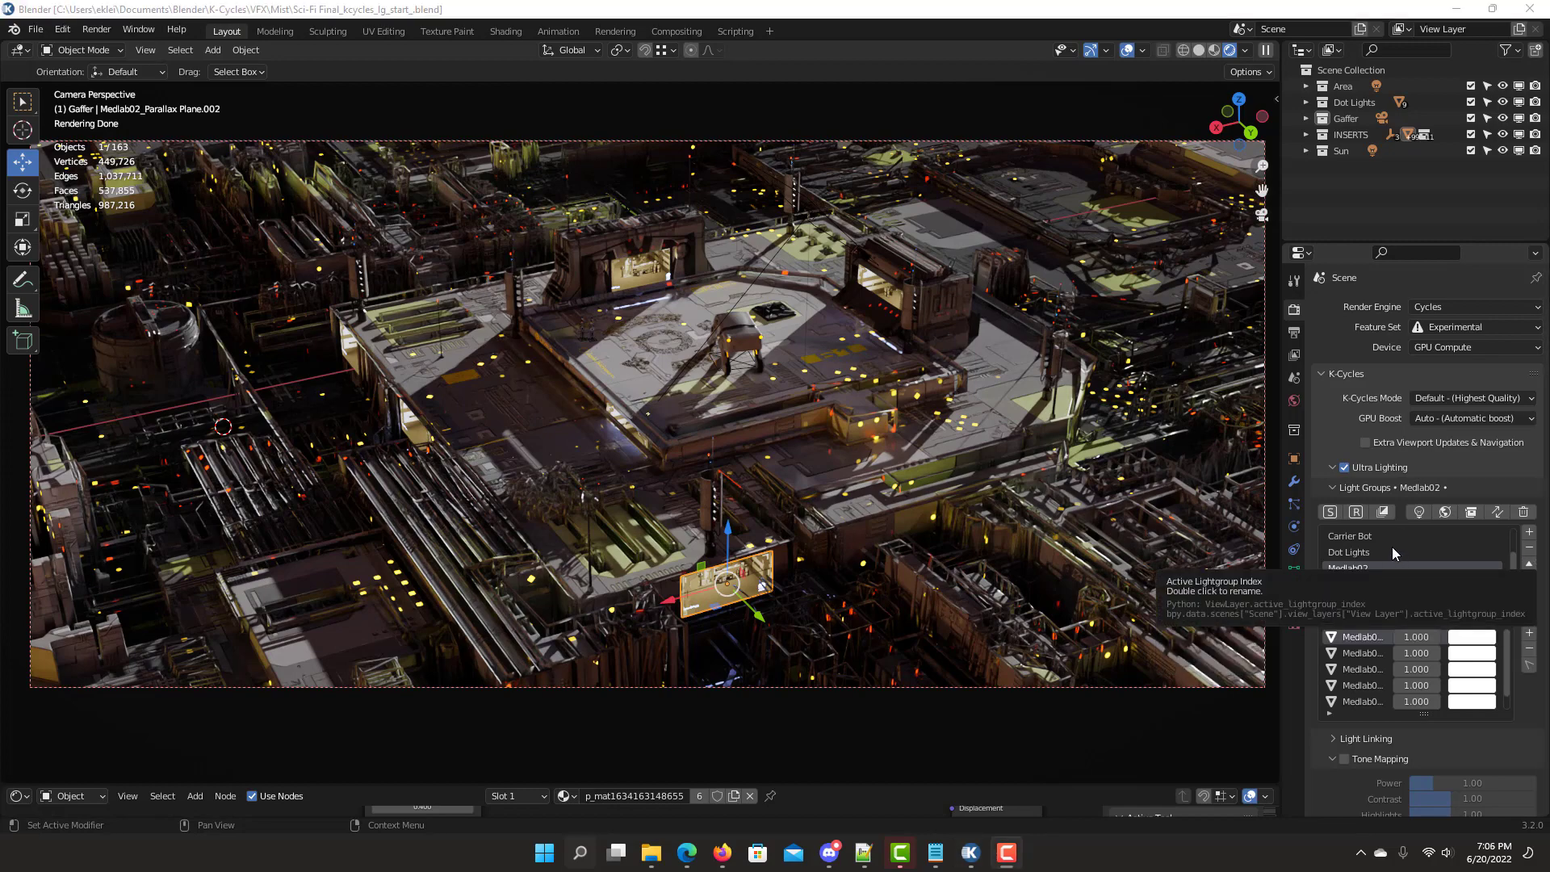
Turn on solo mode and examine the Carrier Bot, Area, Dot Lights, Medlab02, Sun and World light groups one by one.
scroll(1392, 549, "down", 3)
left_click(1330, 513)
left_click(1348, 538)
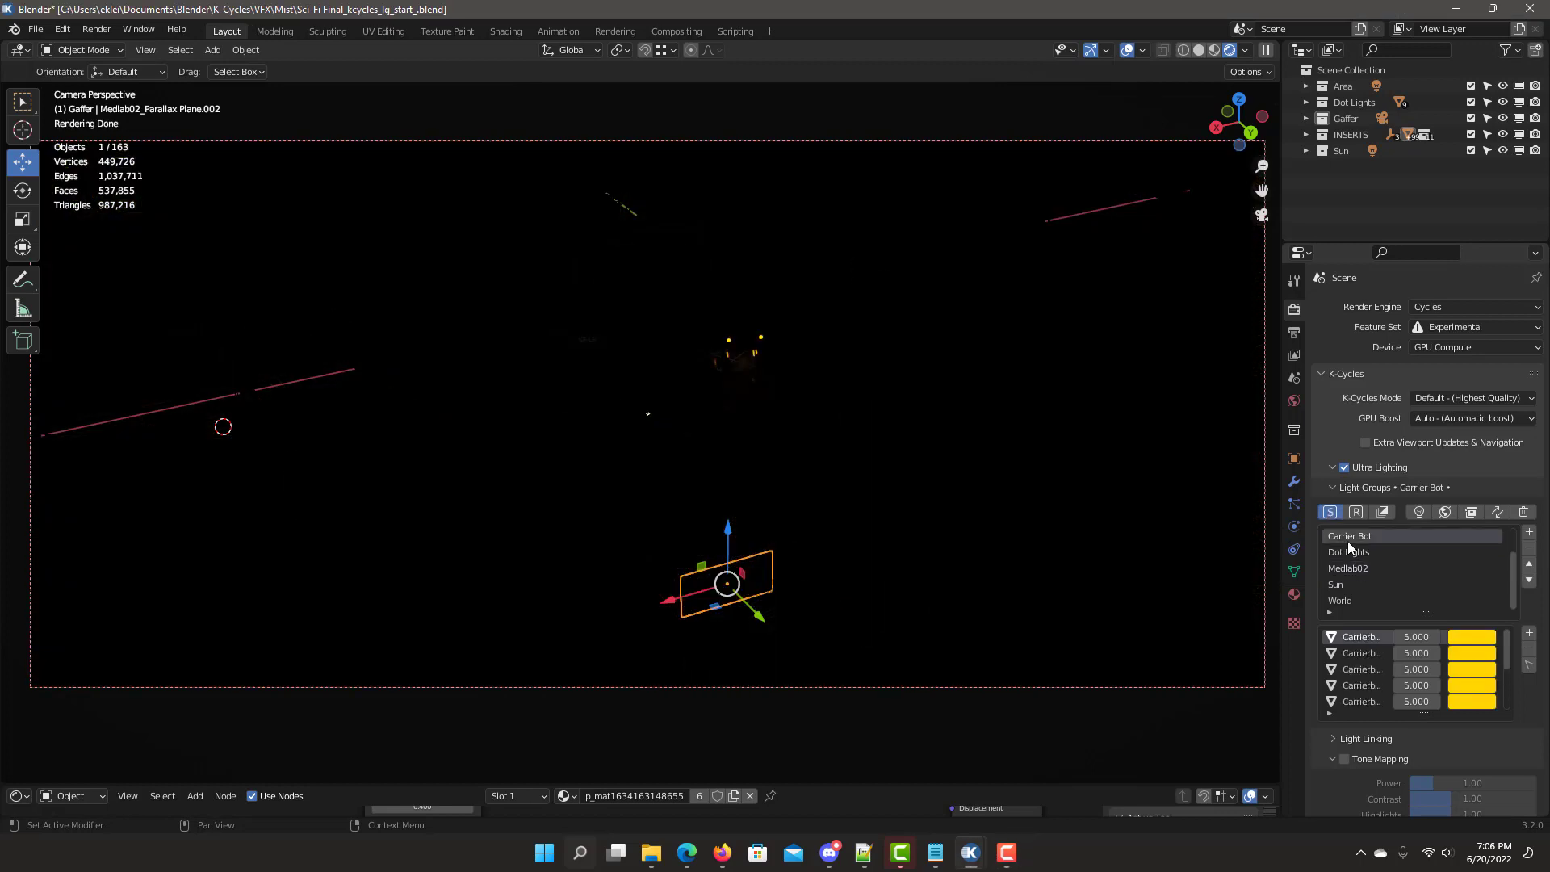
scroll(1357, 552, "up", 2)
left_click(1351, 538)
left_click(1349, 552)
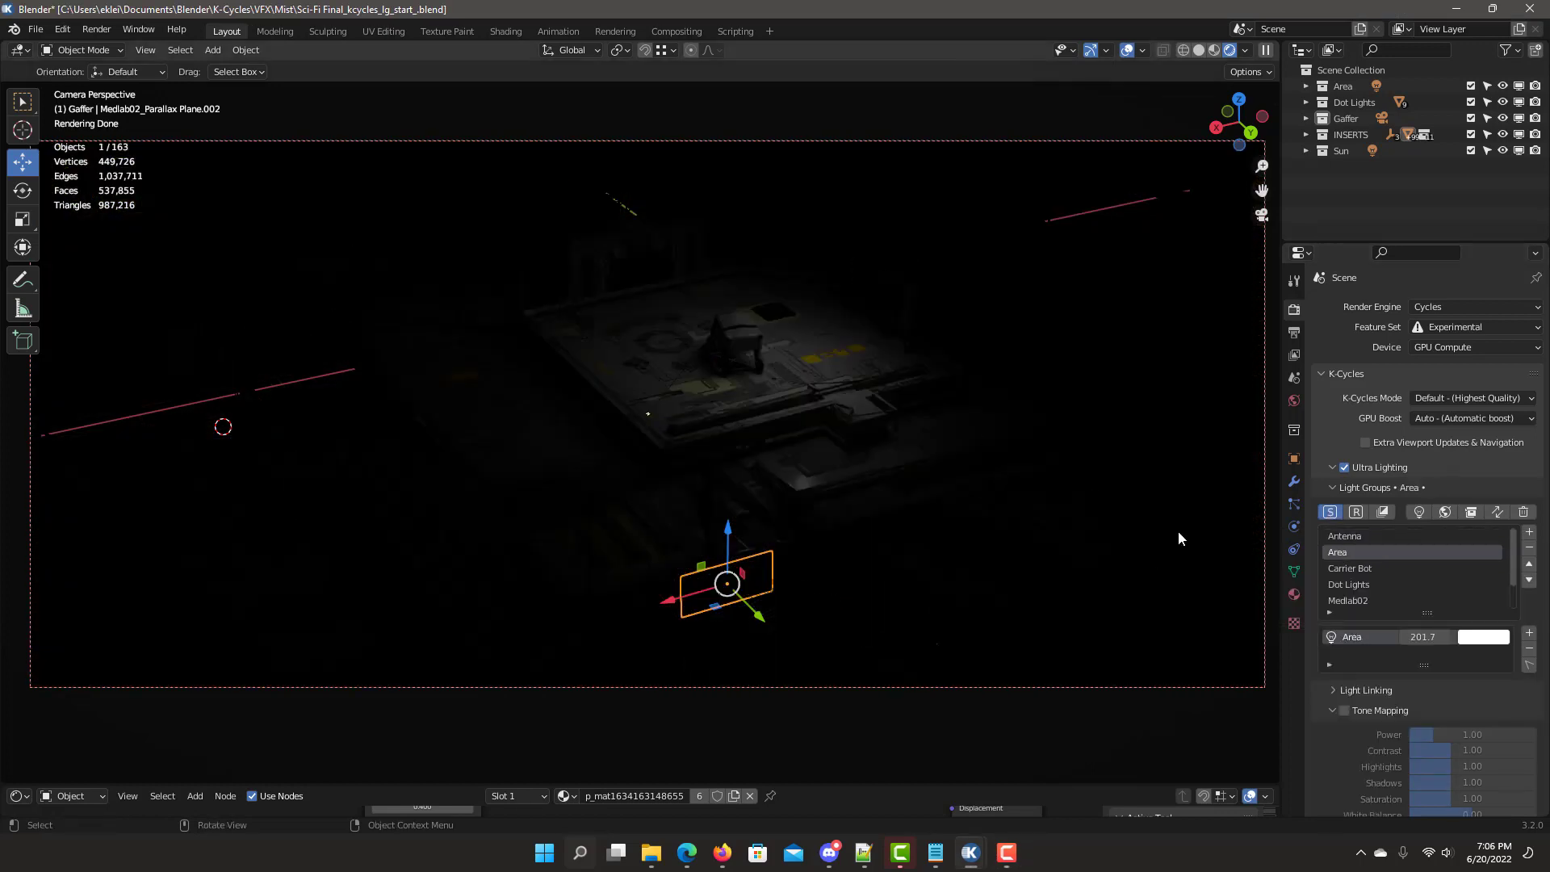
left_click(1349, 568)
left_click(1346, 585)
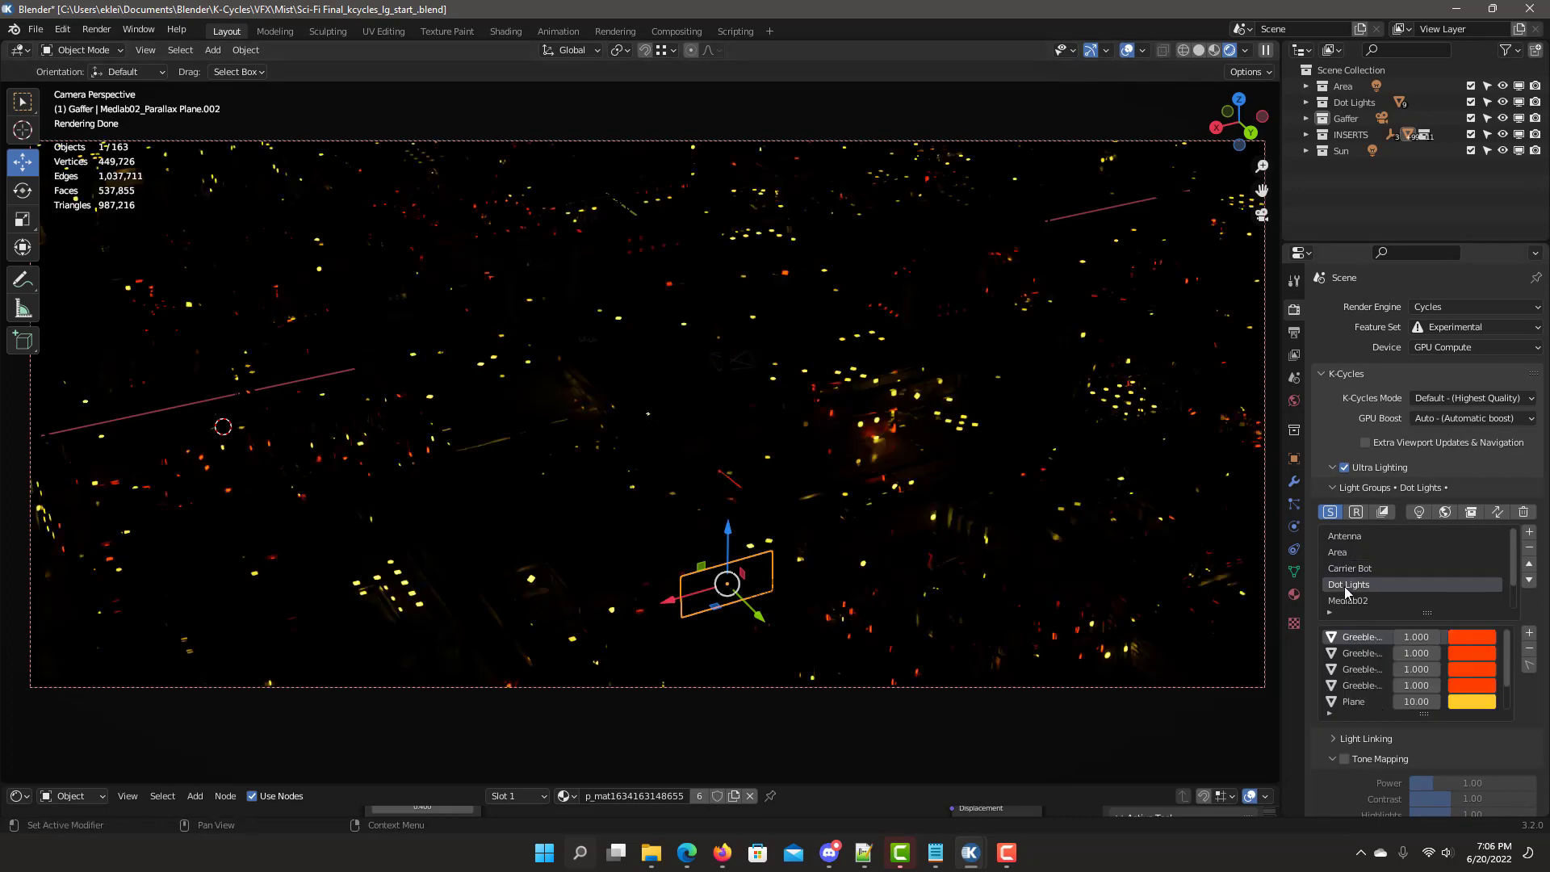
left_click(1344, 602)
scroll(1374, 588, "down", 2)
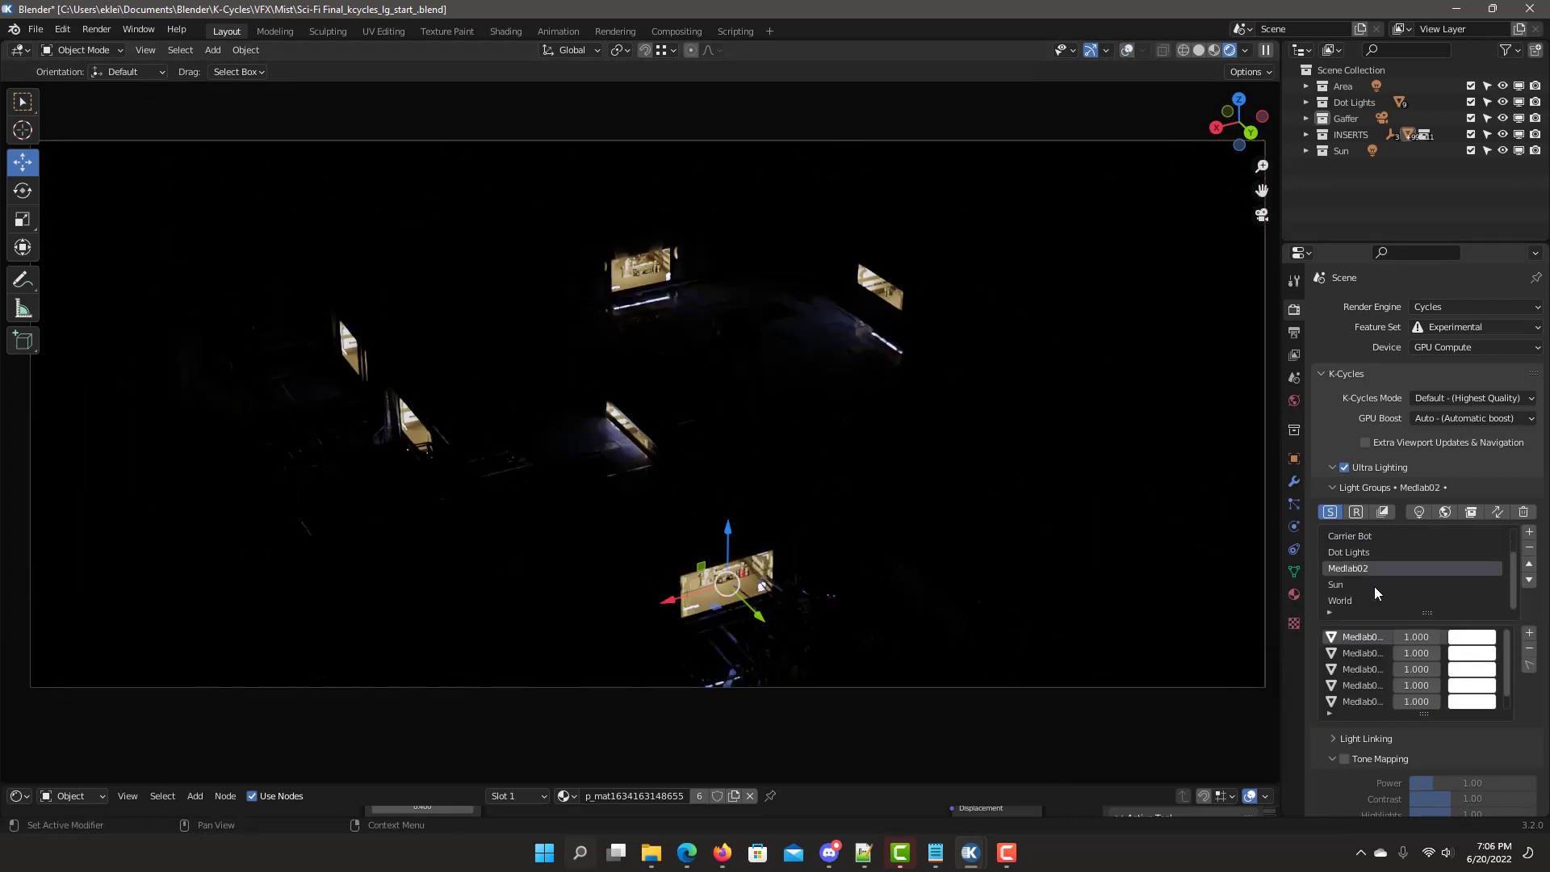
left_click(1339, 586)
left_click(1347, 600)
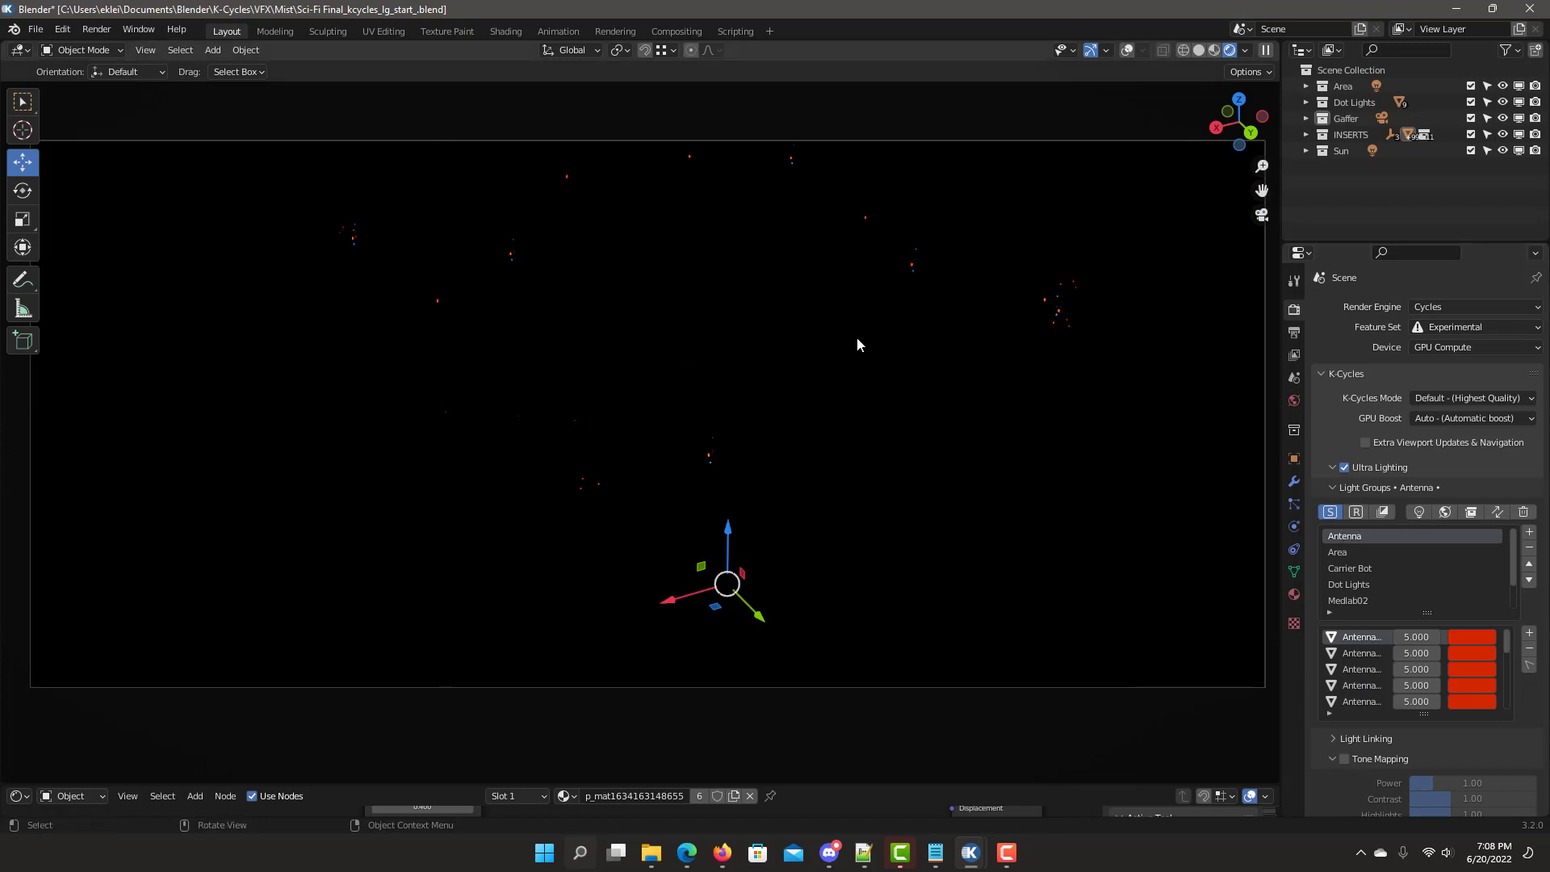
Enable tone mapping for the Antenna light group, set its Power to 5.00 and compare it with solo mode on and off.
scroll(1356, 613, "down", 5)
left_click(1344, 597)
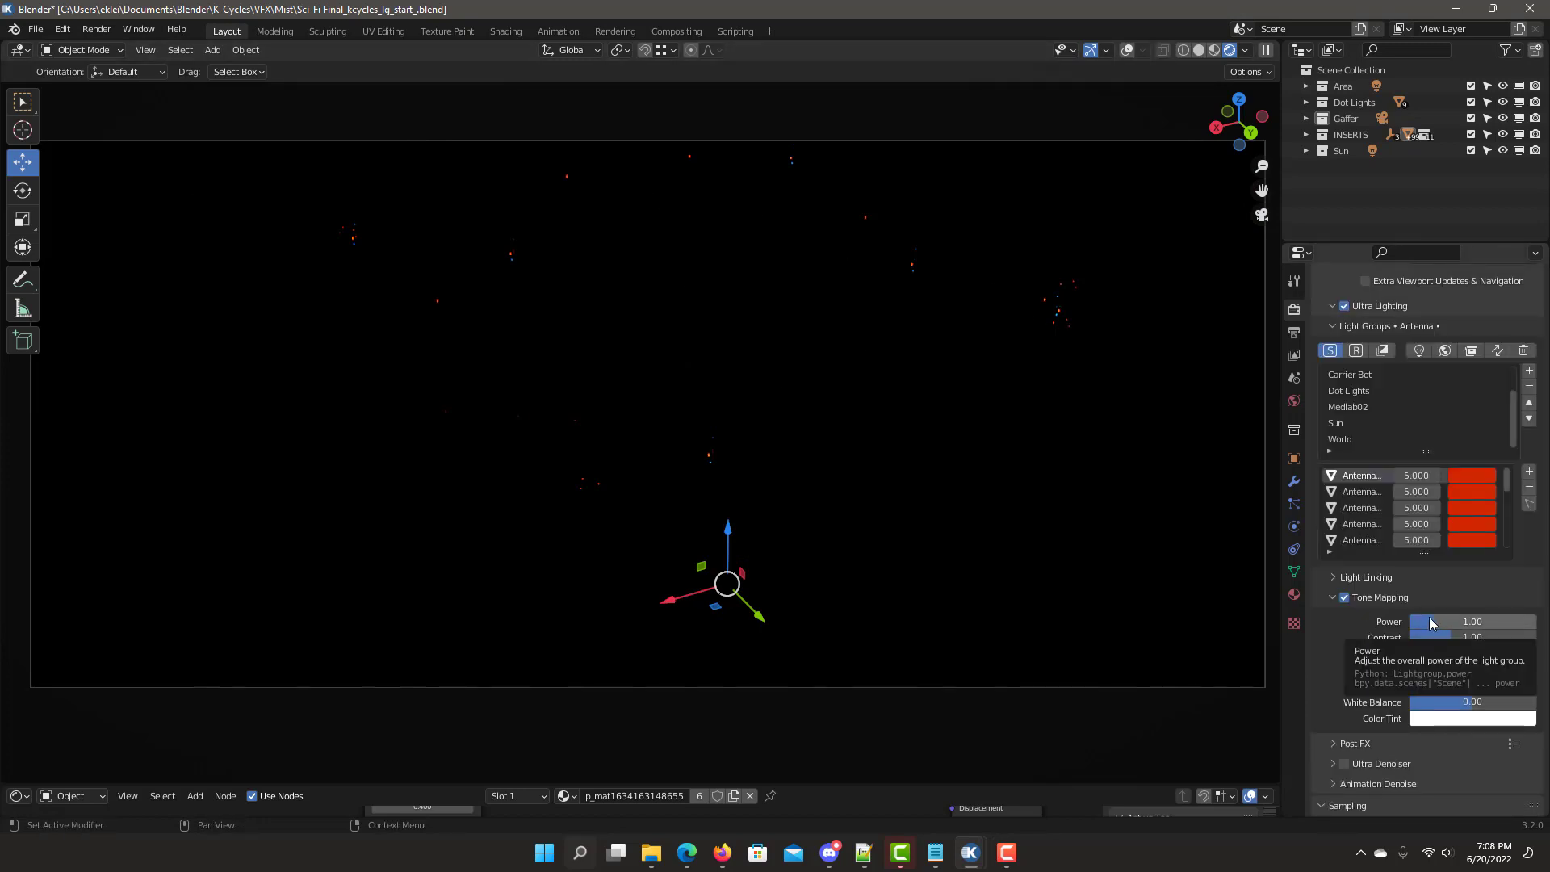
left_click_drag(1429, 620, 1501, 618)
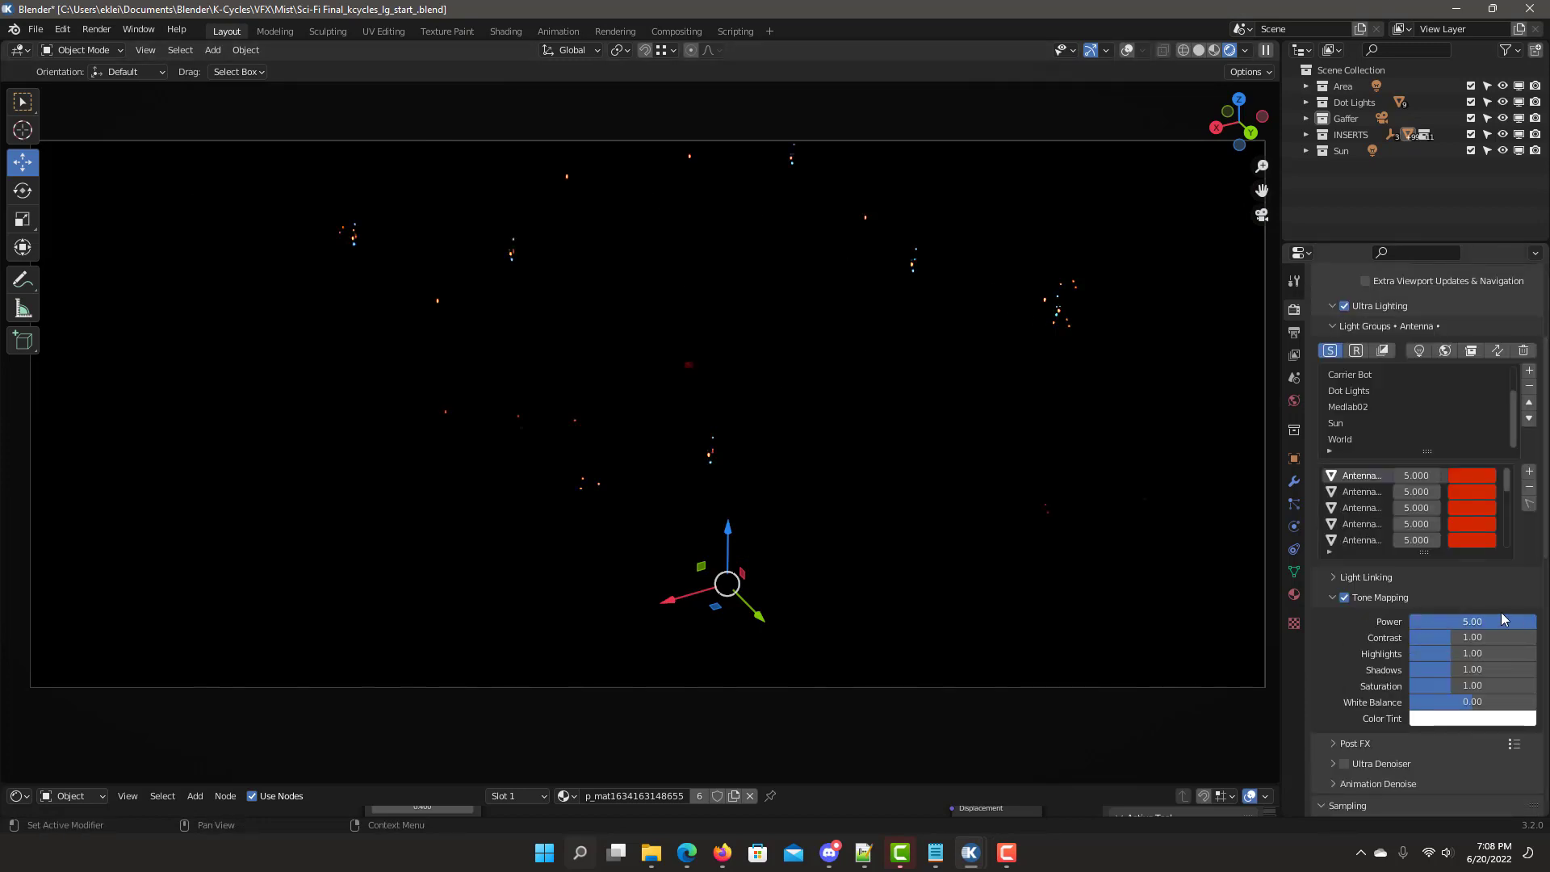
left_click(1330, 355)
left_click(1329, 355)
left_click(1330, 355)
left_click(1329, 352)
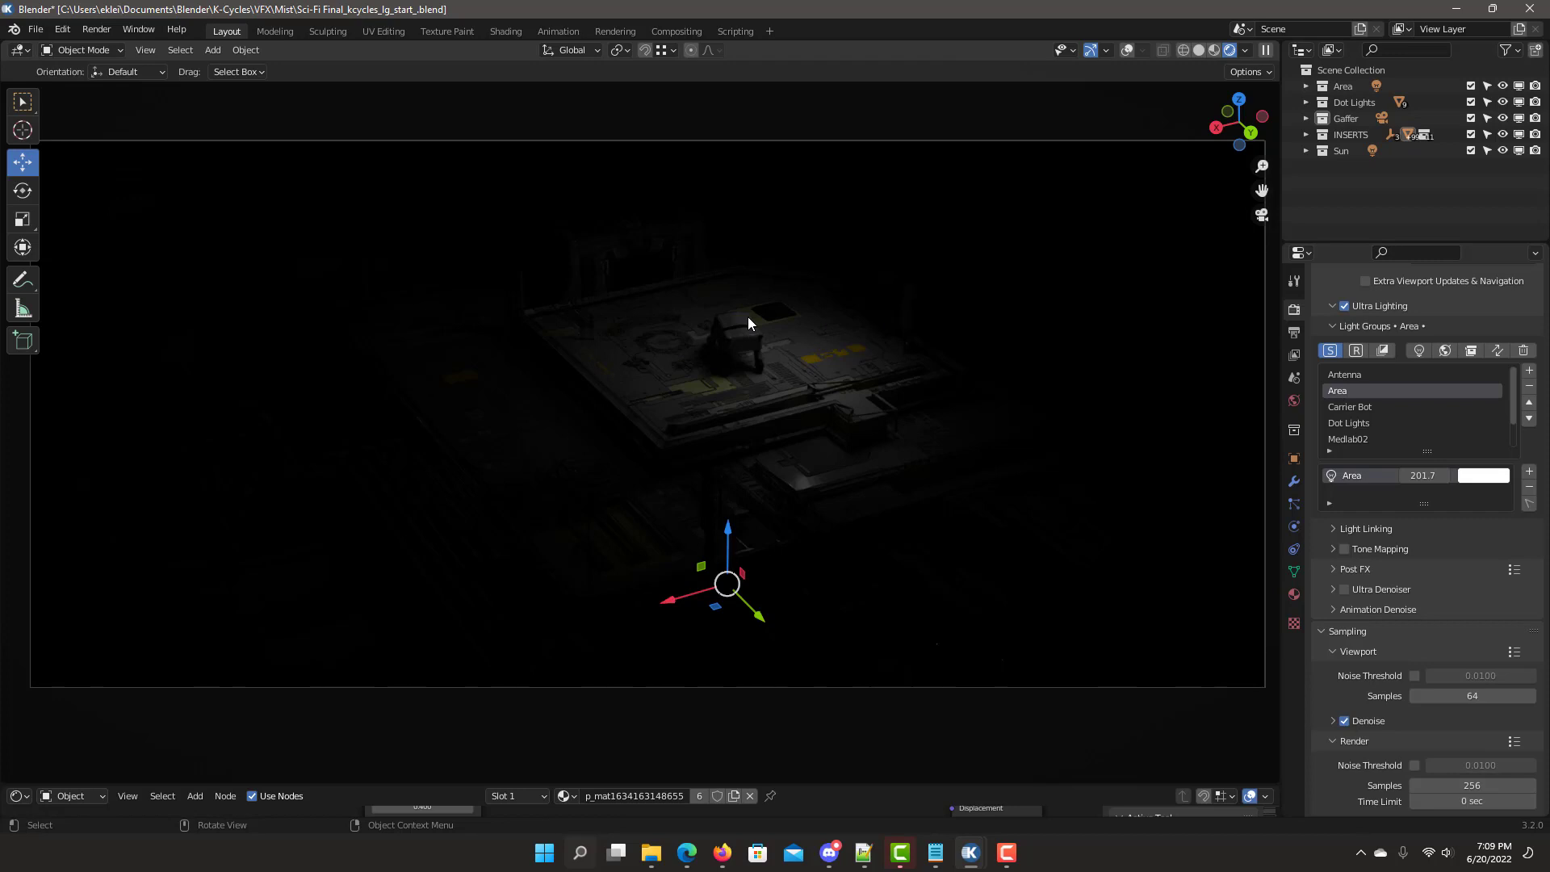
Enable tone mapping for the Area light group with Power 3.01 and a light orange tint, comparing it with solo mode on and off.
left_click(1344, 549)
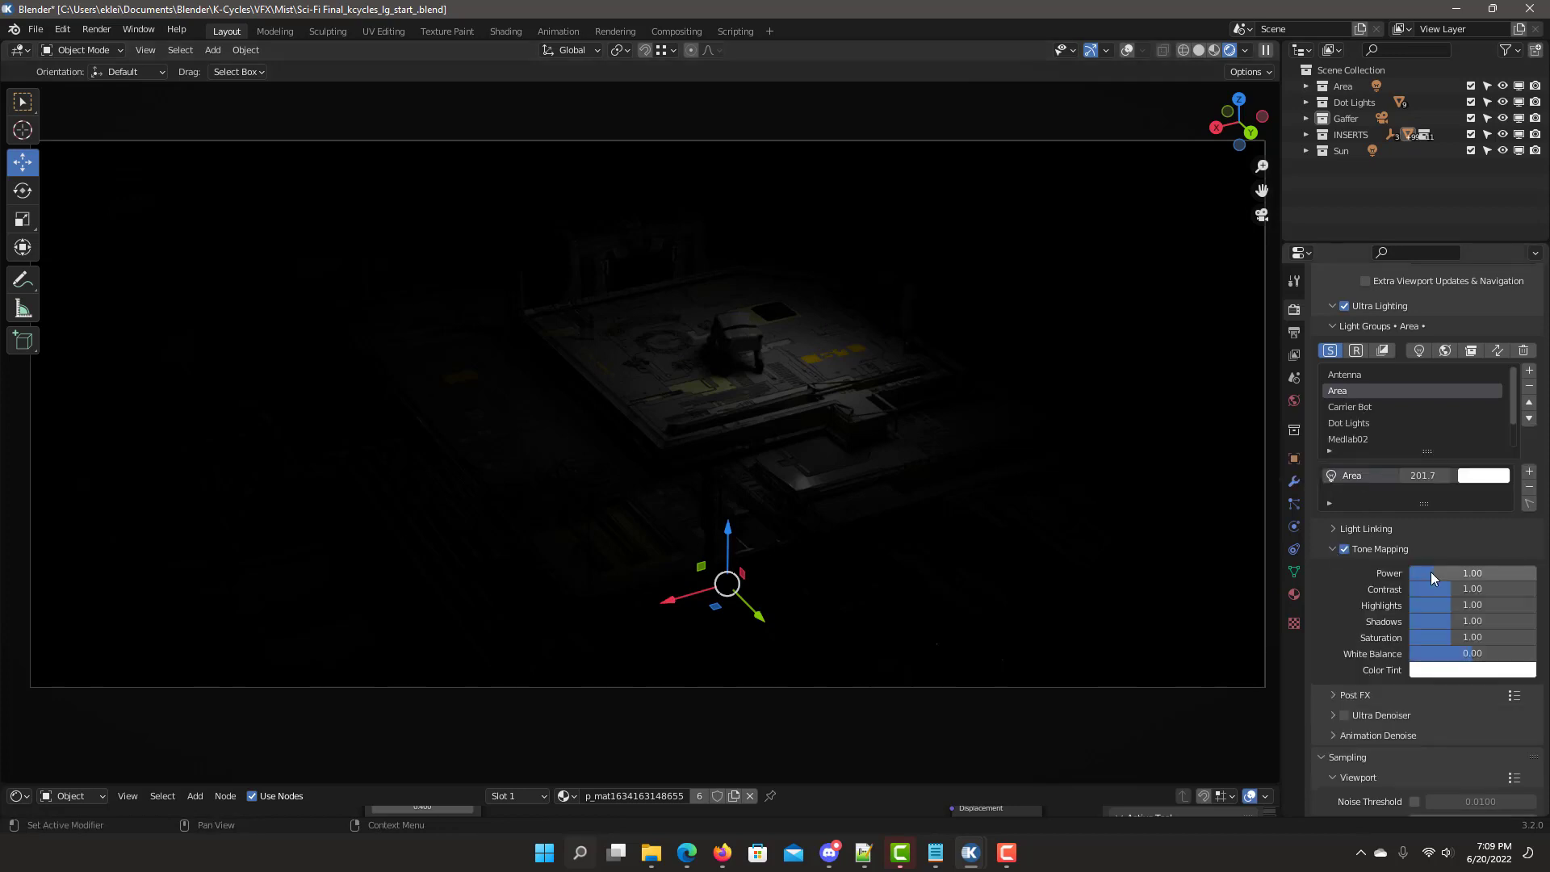
left_click_drag(1430, 572, 1485, 572)
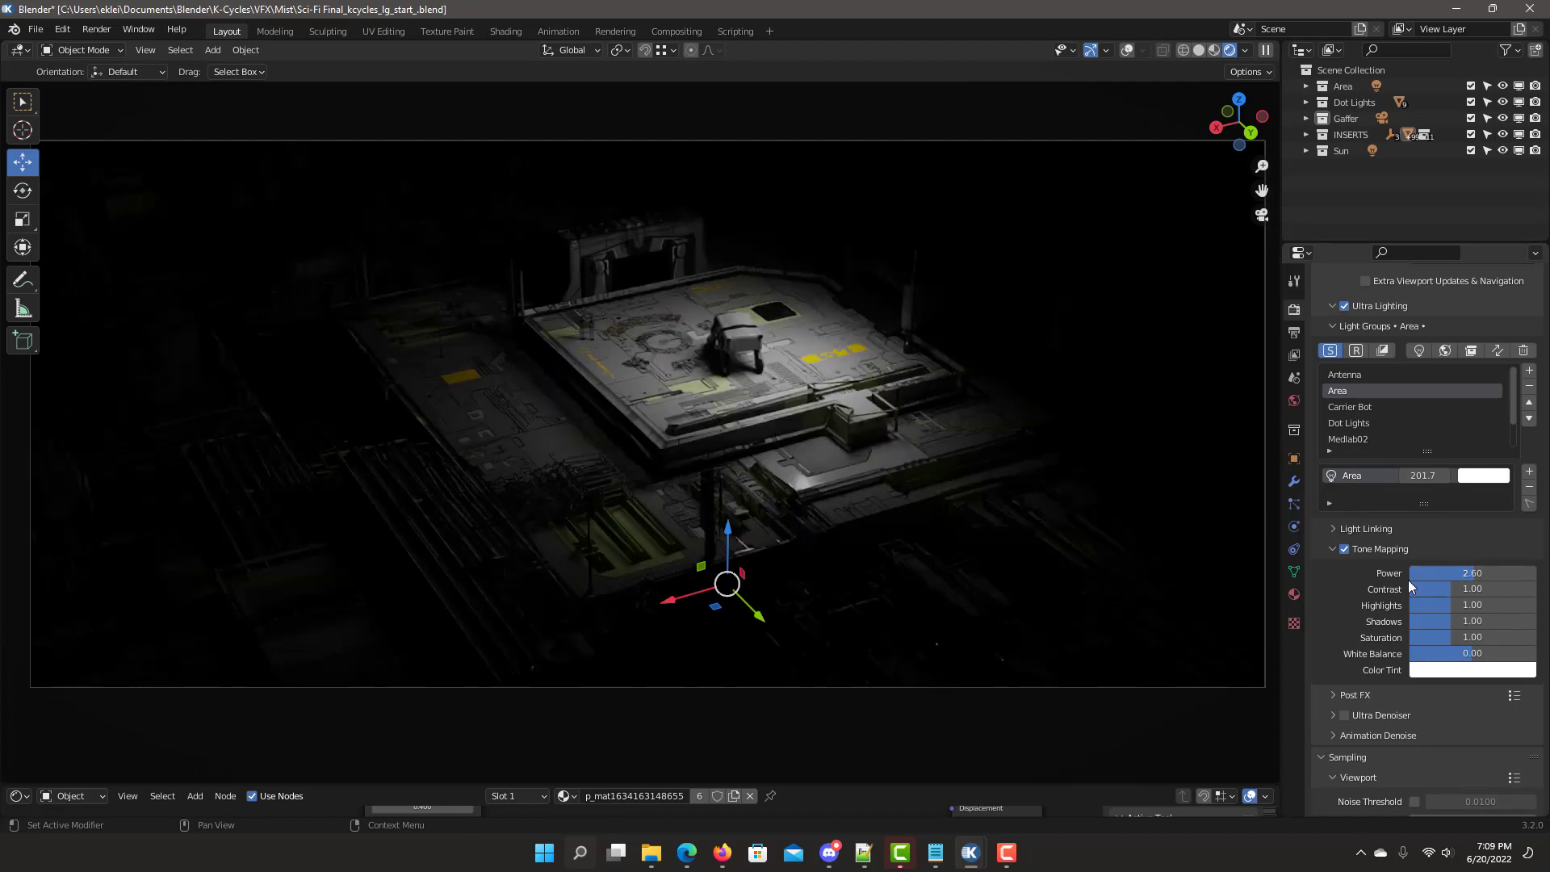
left_click(1453, 674)
left_click(1443, 532)
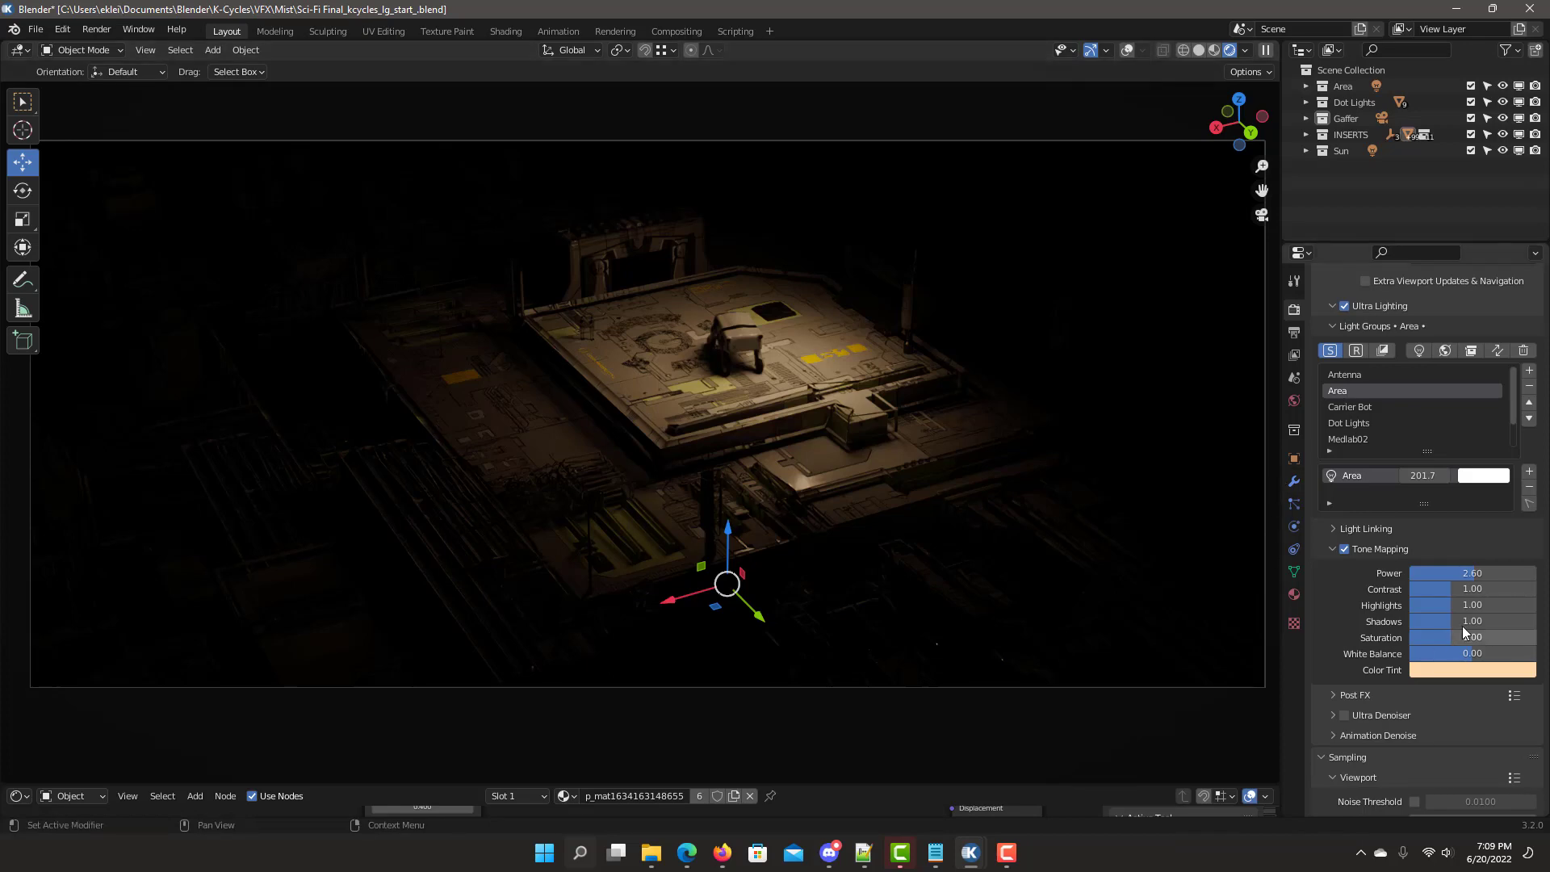
left_click_drag(1472, 573, 1477, 572)
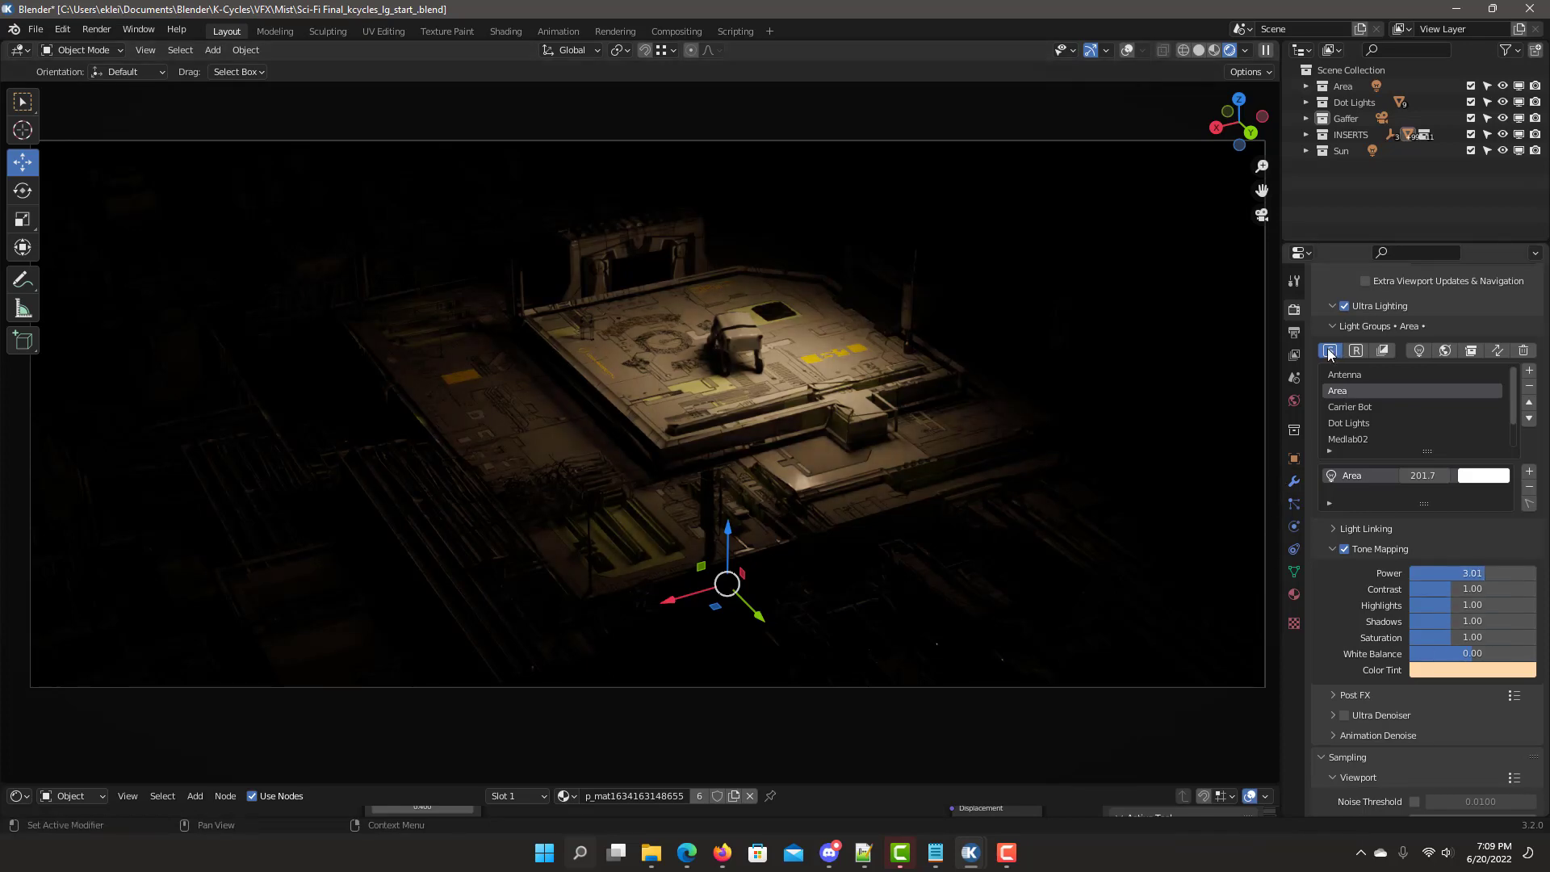
left_click(1330, 350)
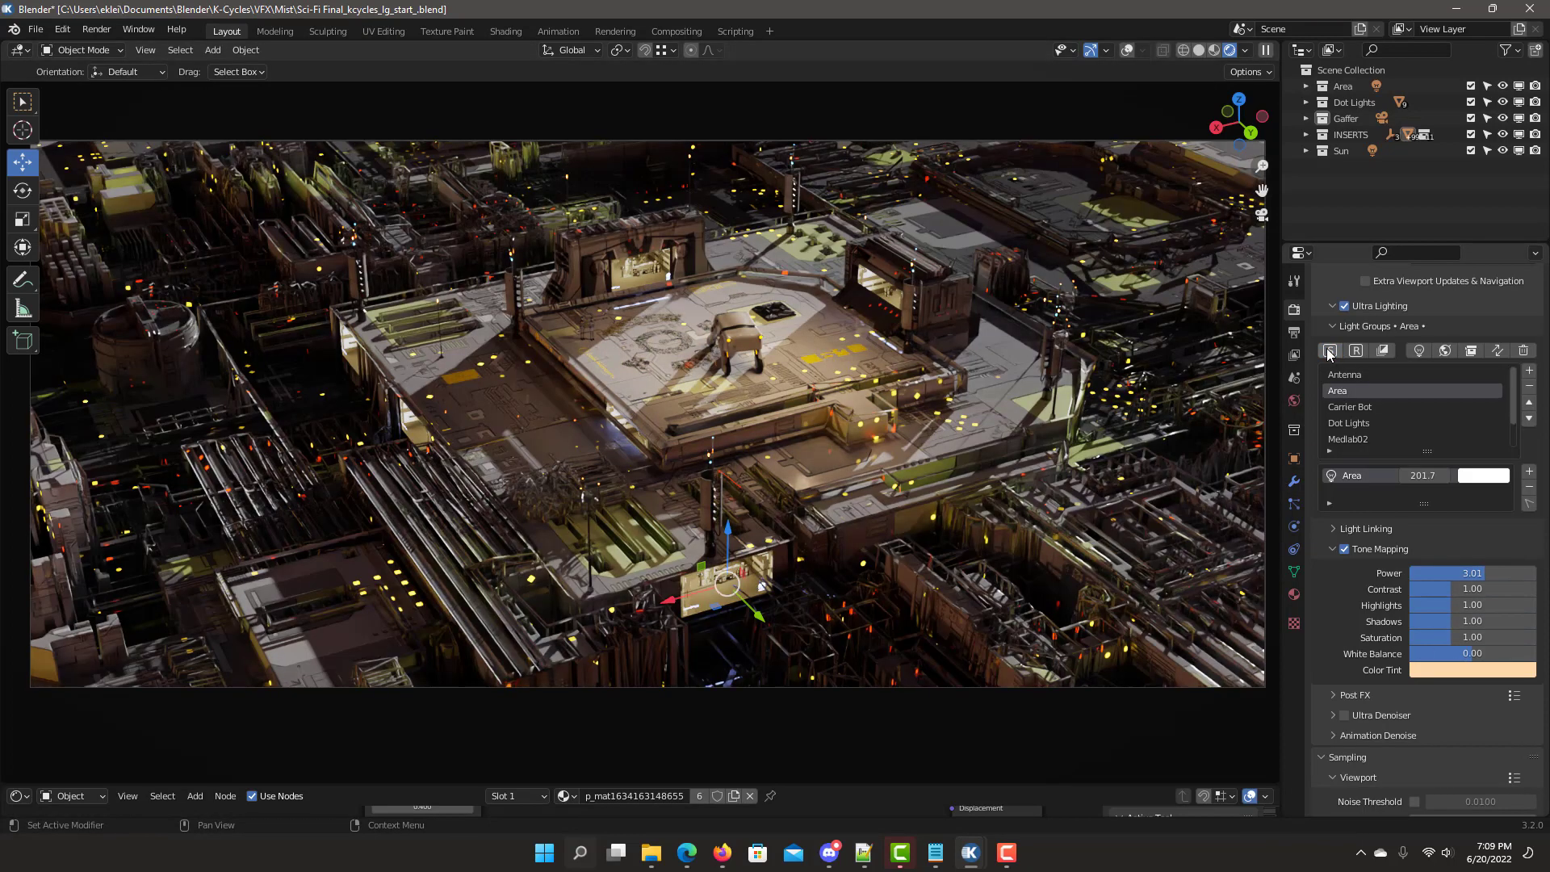
left_click(1330, 350)
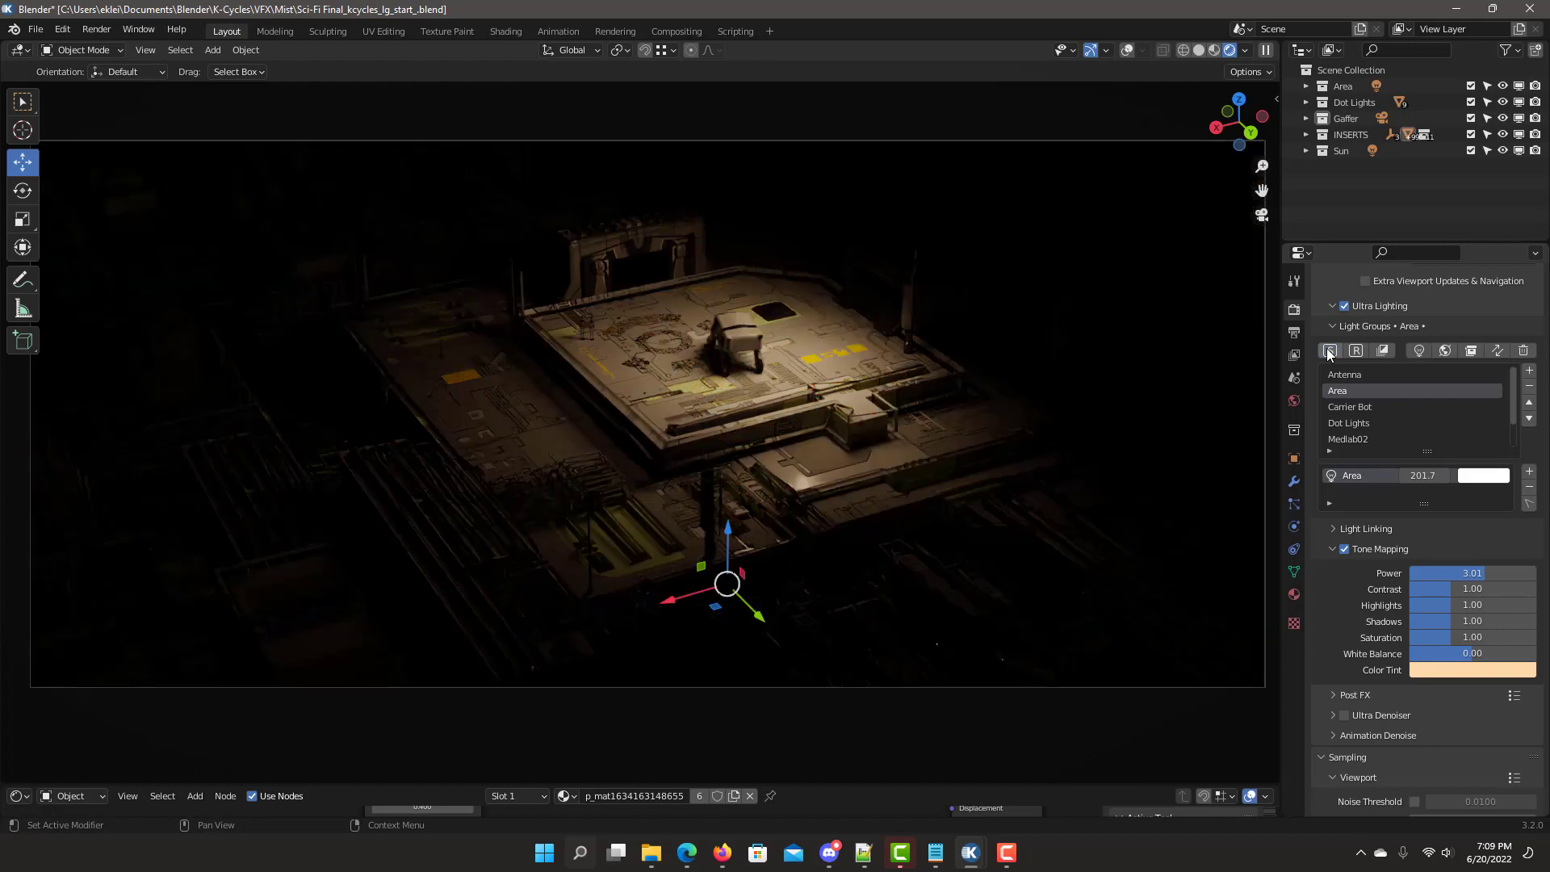
left_click(1330, 351)
Solo the Carrier Bot light group, enable its tone mapping with Power 5.00 and return to the full lighting.
left_click(1350, 407)
left_click(1330, 351)
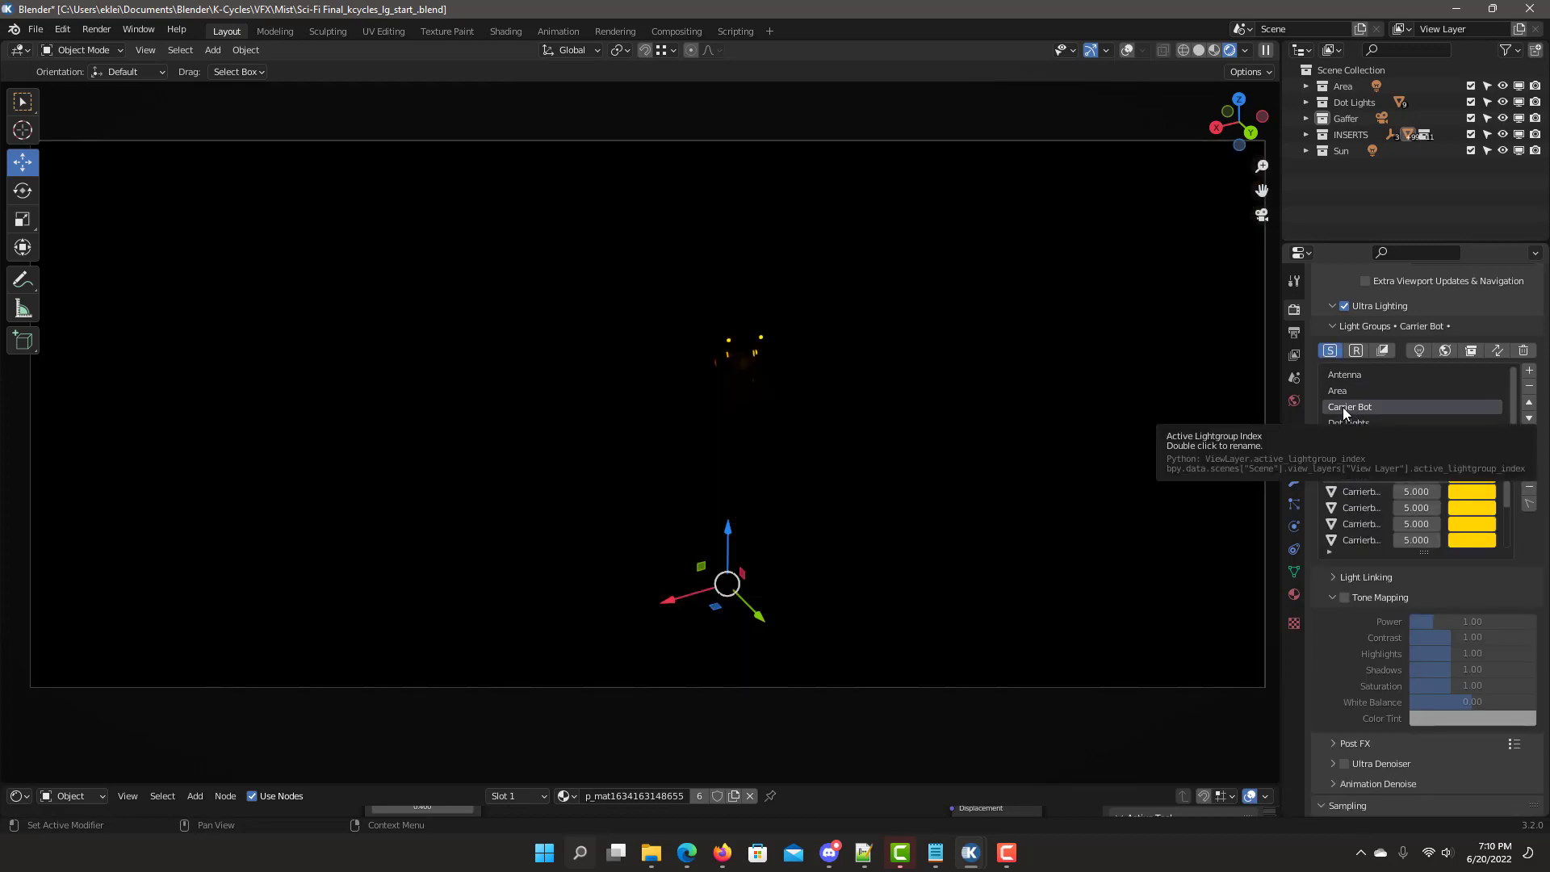
left_click(1356, 597)
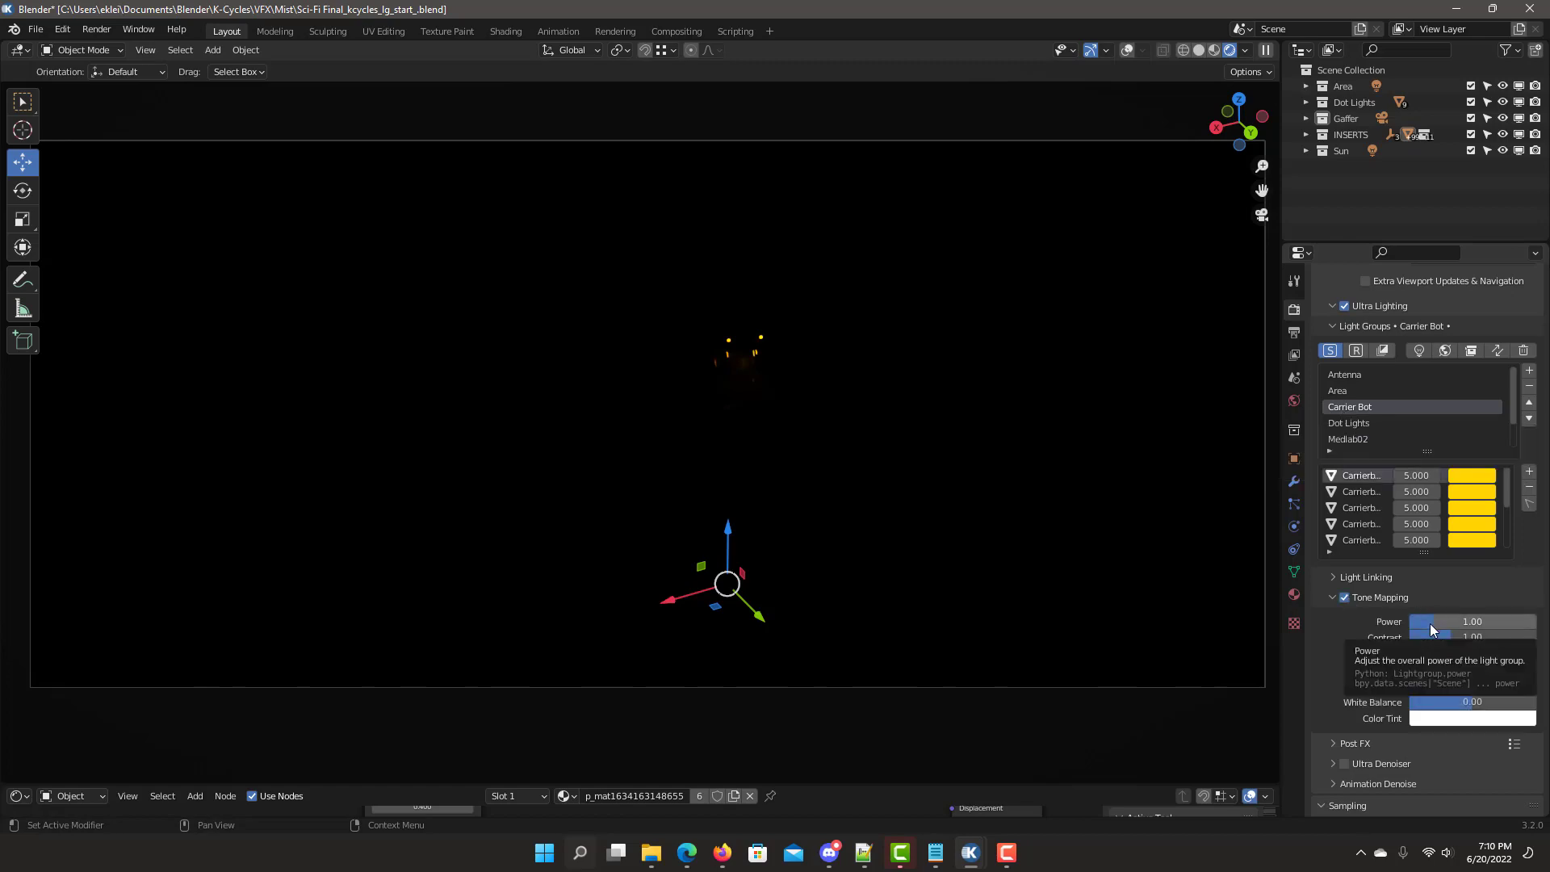
left_click_drag(1431, 623, 1537, 622)
left_click(1330, 351)
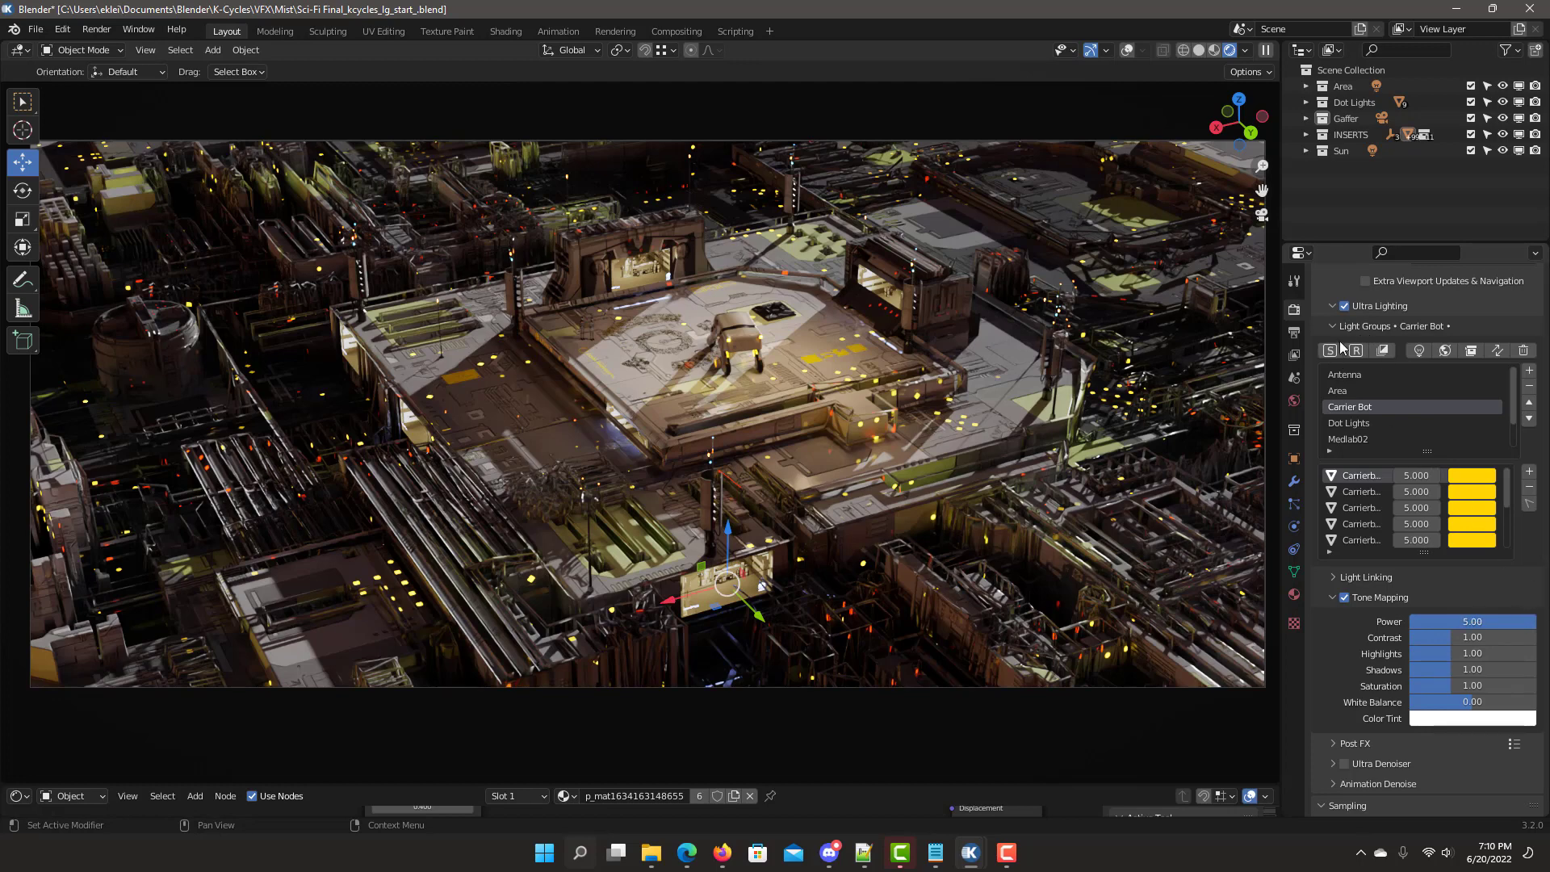
Compare the scene with the Dot Lights group soloed and with the full lighting.
left_click(1348, 423)
left_click(1331, 350)
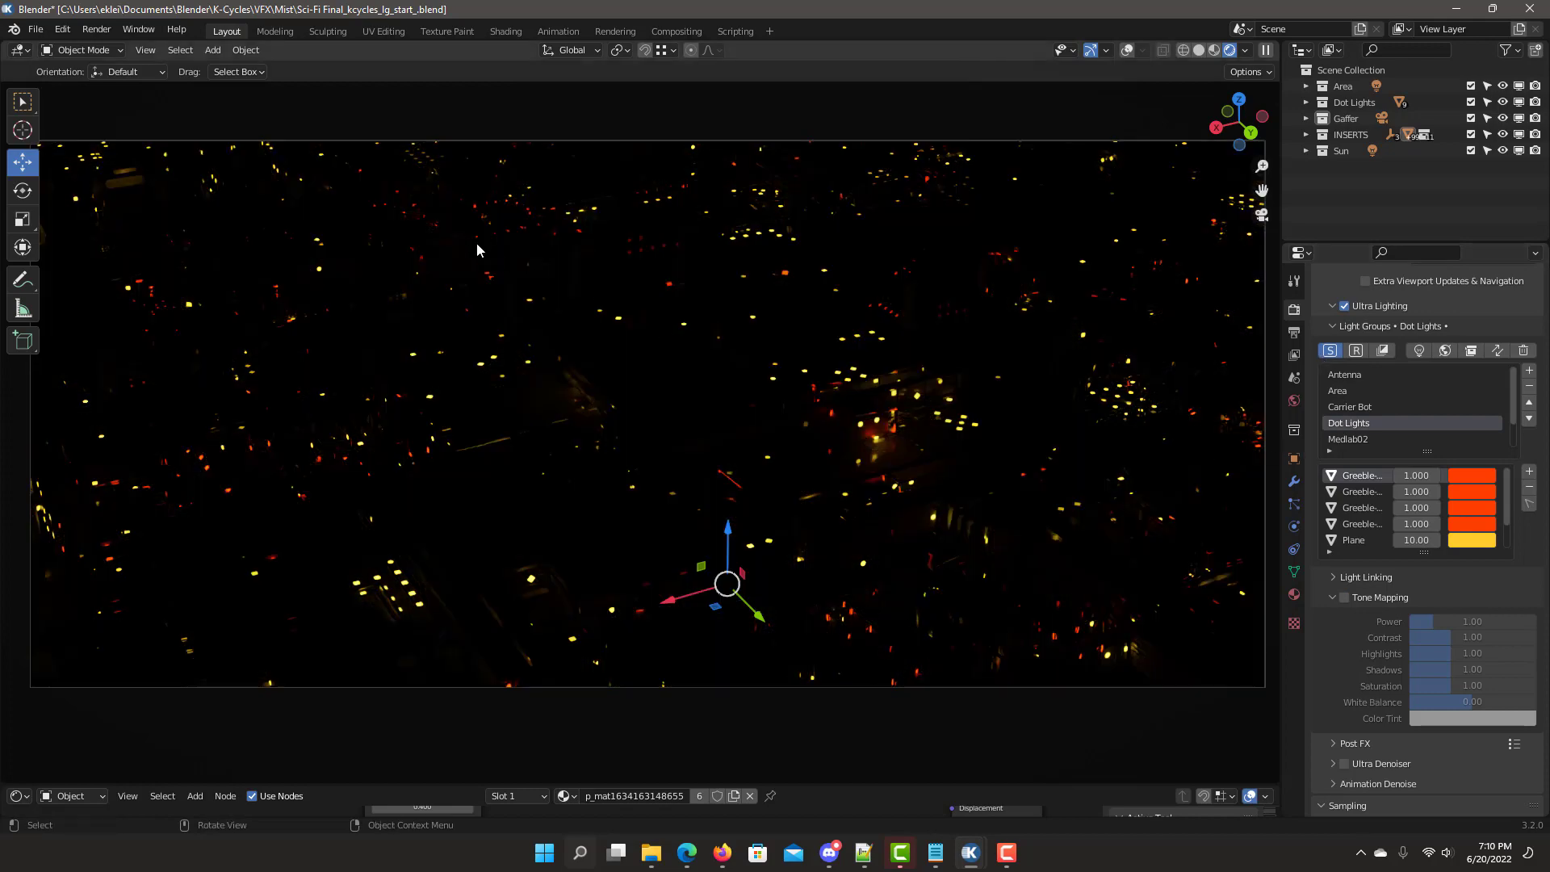
left_click(1331, 352)
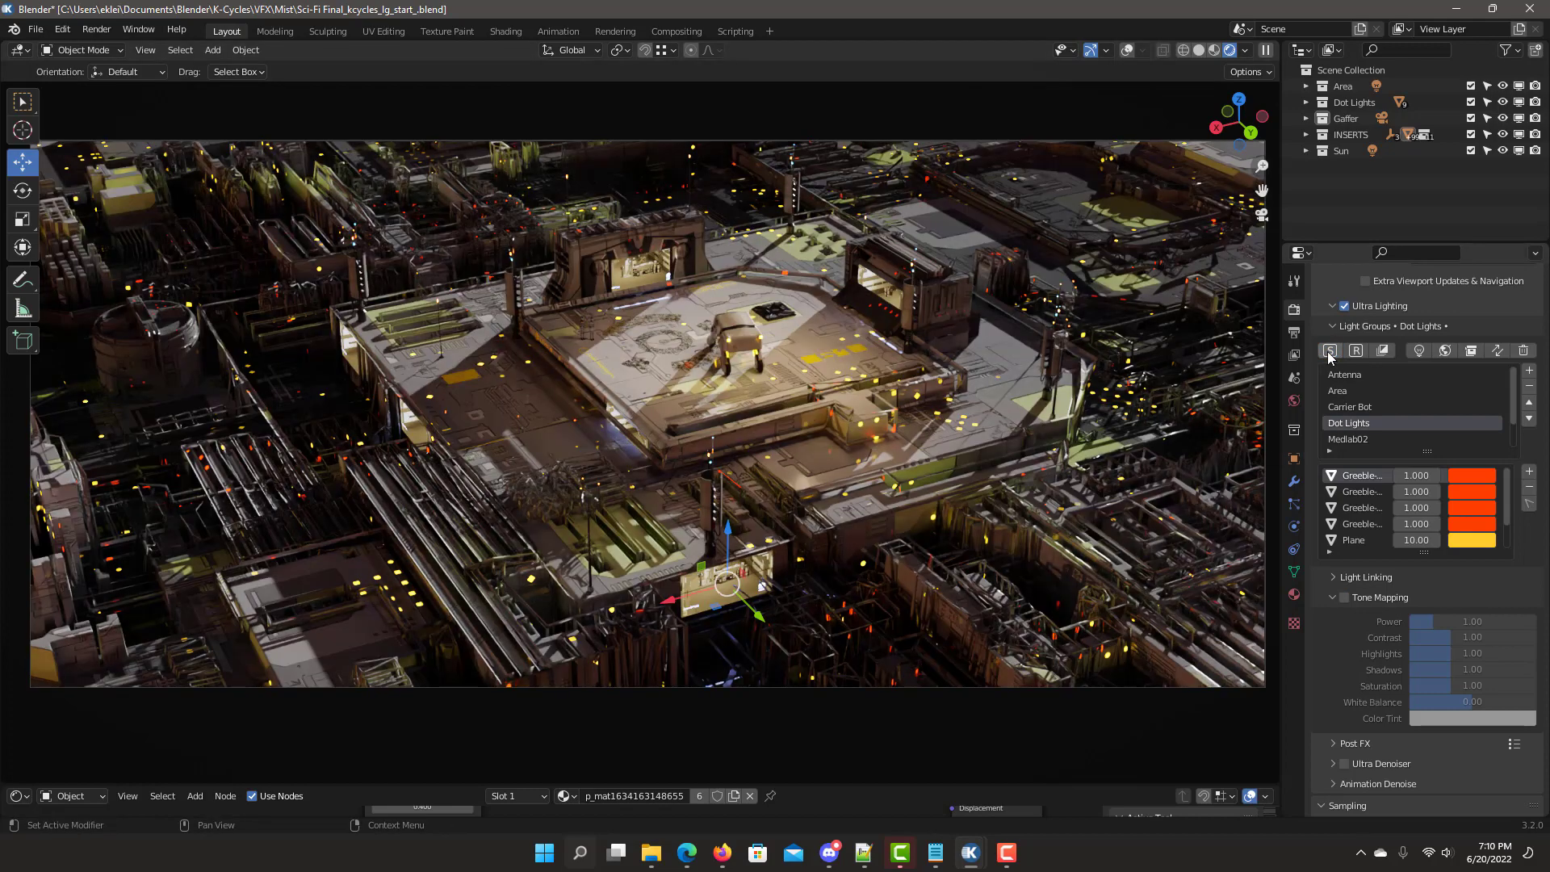
left_click(1330, 352)
left_click(1330, 352)
Solo the Medlab02 light group, enable its tone mapping with Power 1.38 and a light yellow-orange tint, and return to the full lighting.
left_click(1348, 439)
left_click(1331, 352)
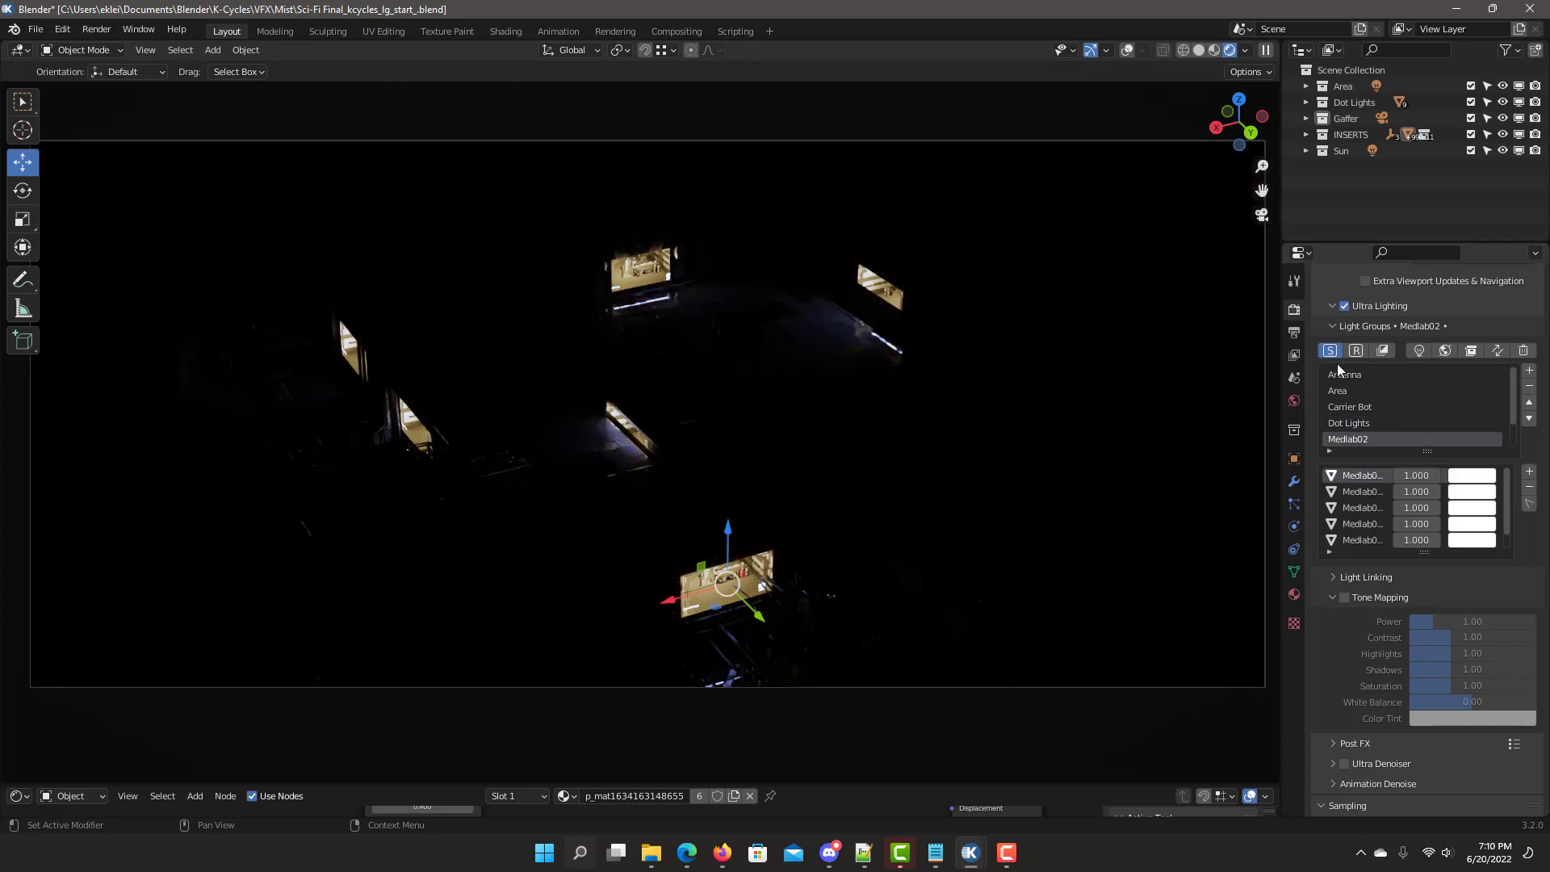
left_click(1344, 597)
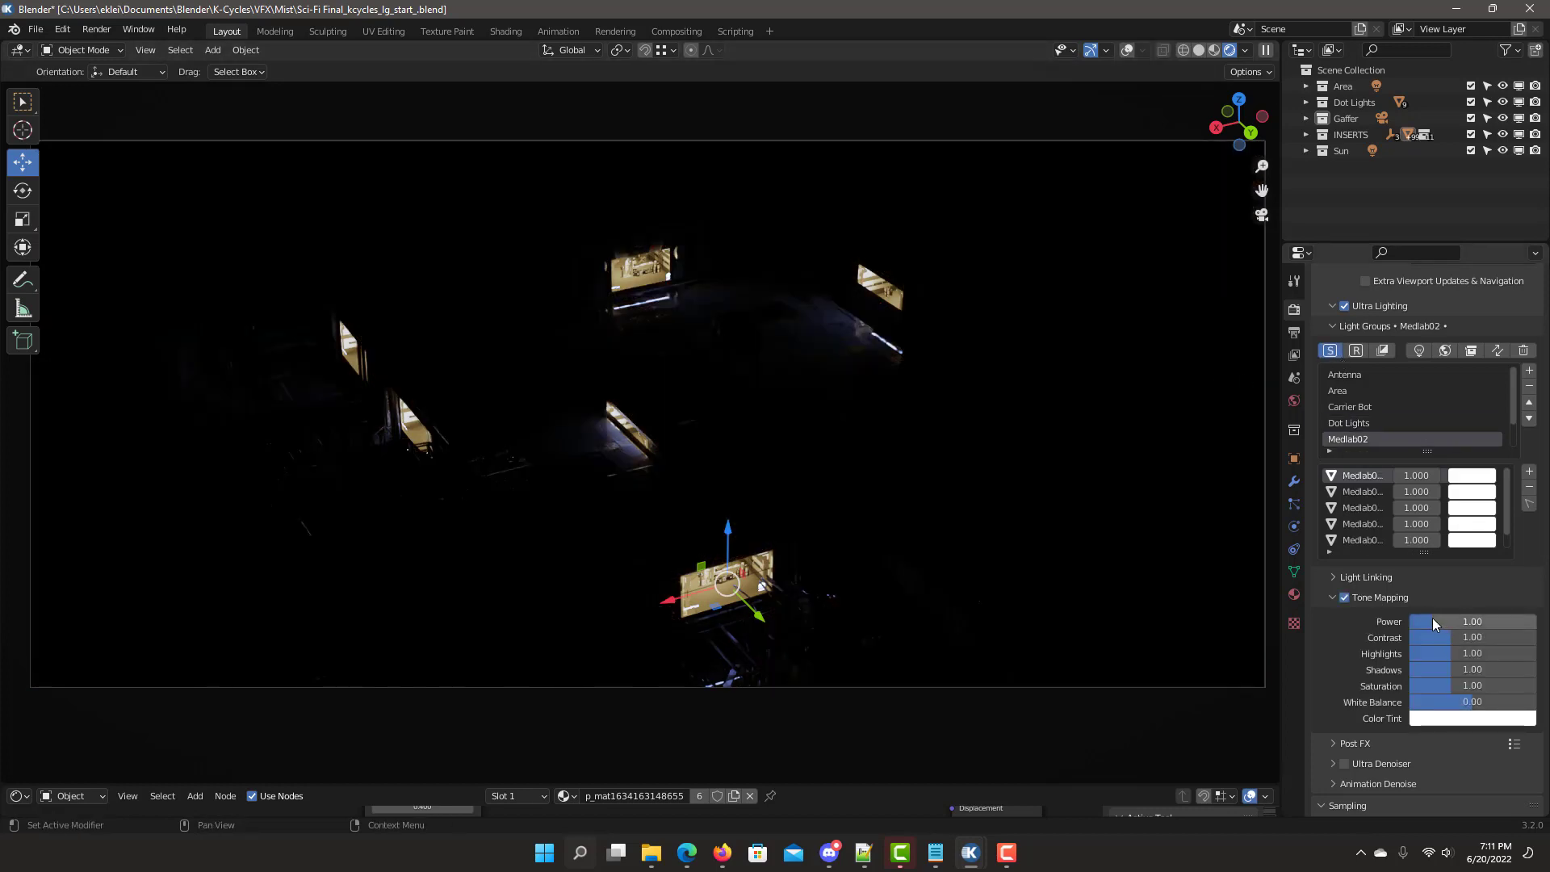
left_click(1465, 718)
left_click(1445, 565)
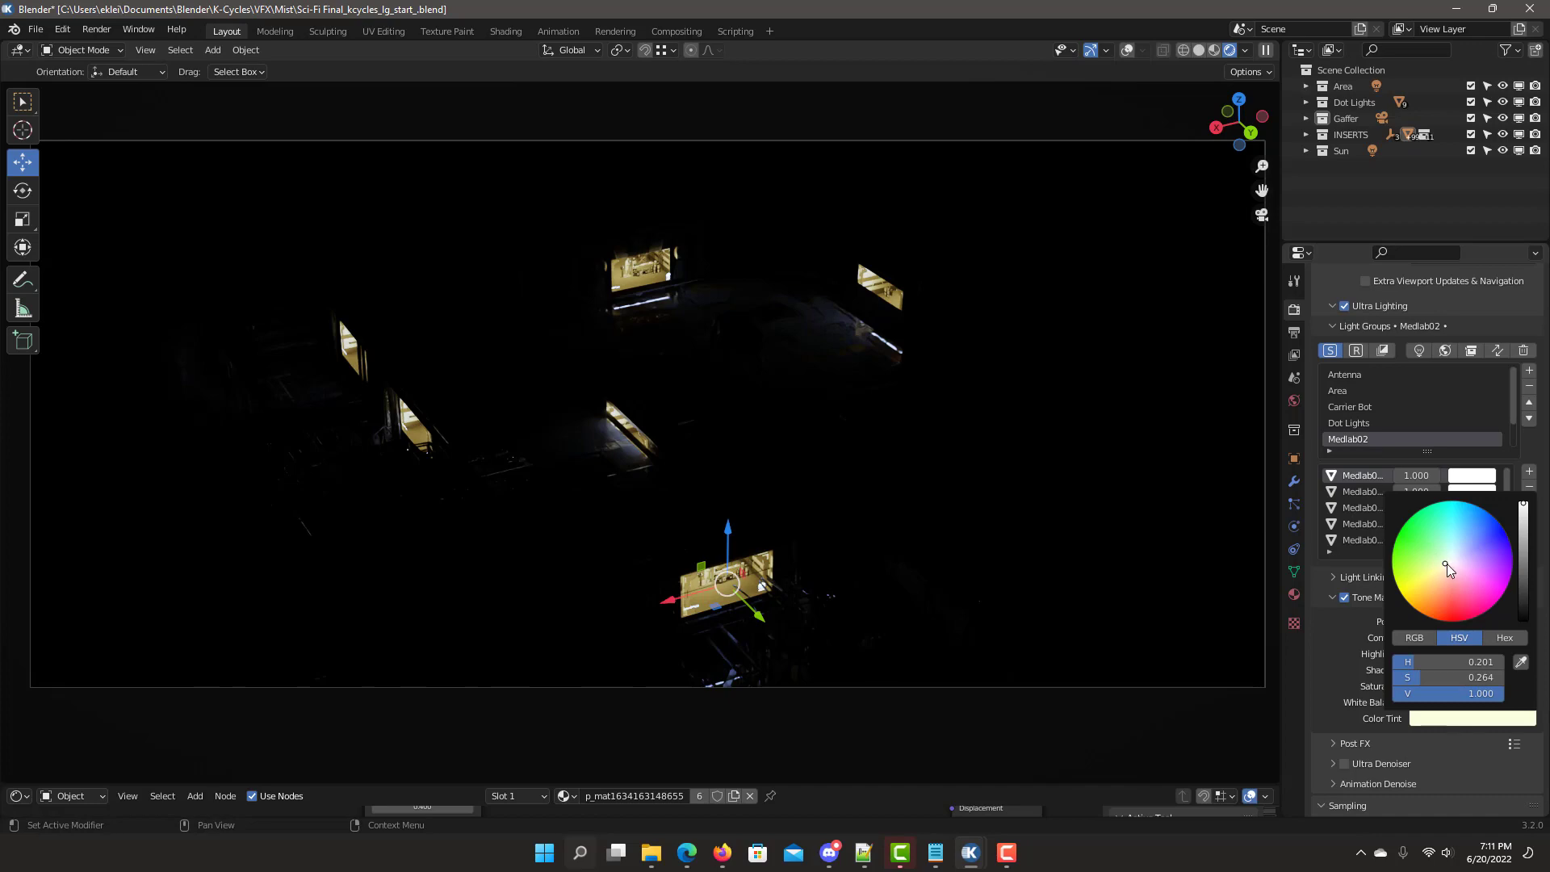
left_click(1443, 583)
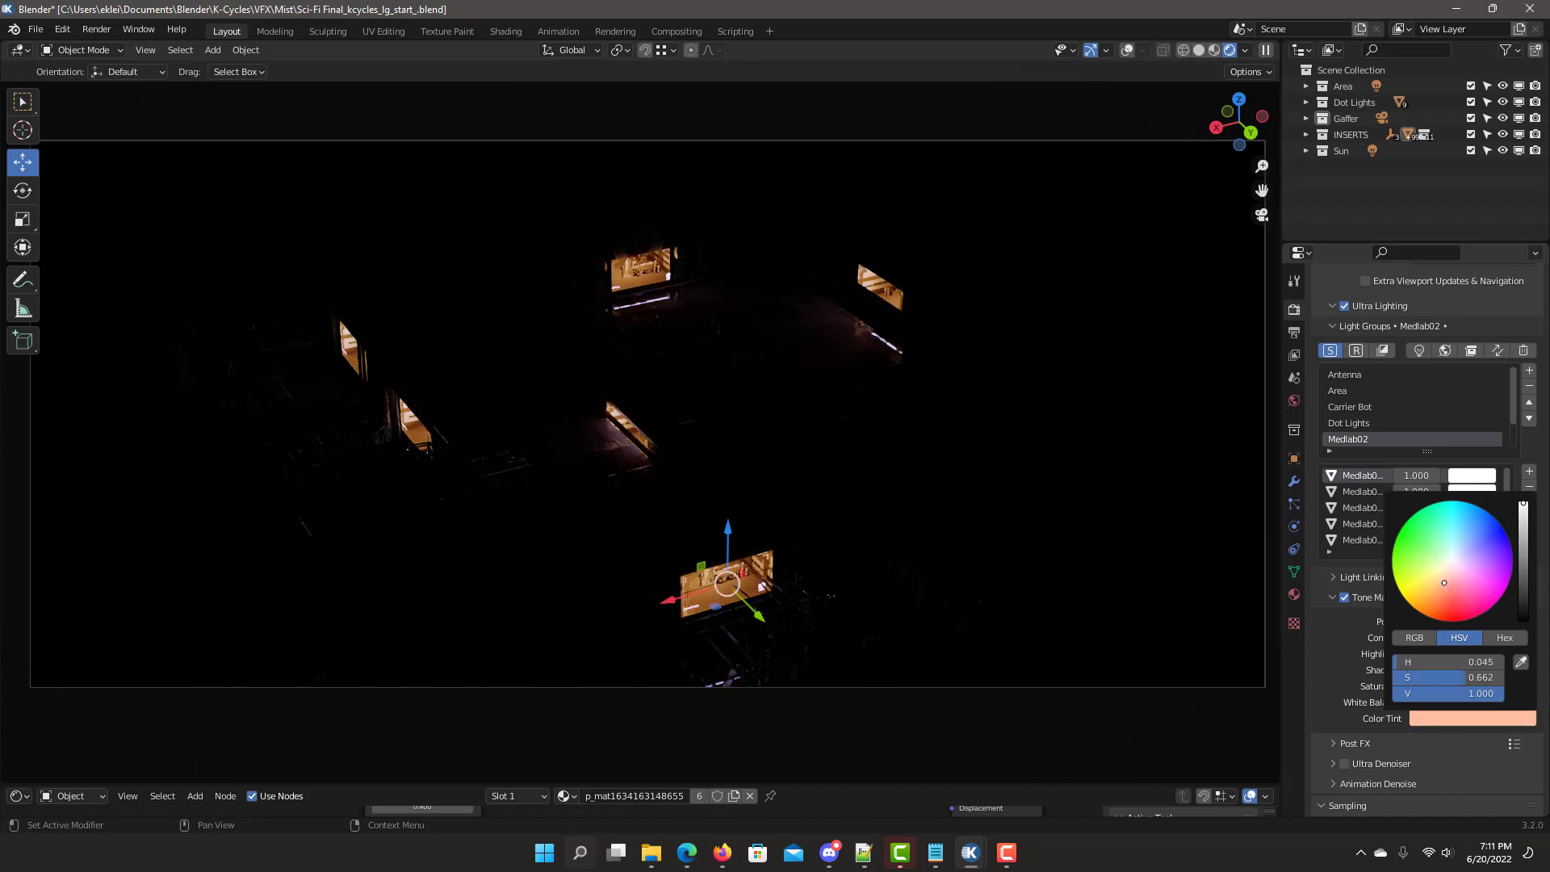
left_click(1330, 351)
Solo the Sun light group, enable its tone mapping with Power 1.57 and a light orange tint, and return to the full lighting.
scroll(1336, 428, "down", 2)
left_click(1334, 424)
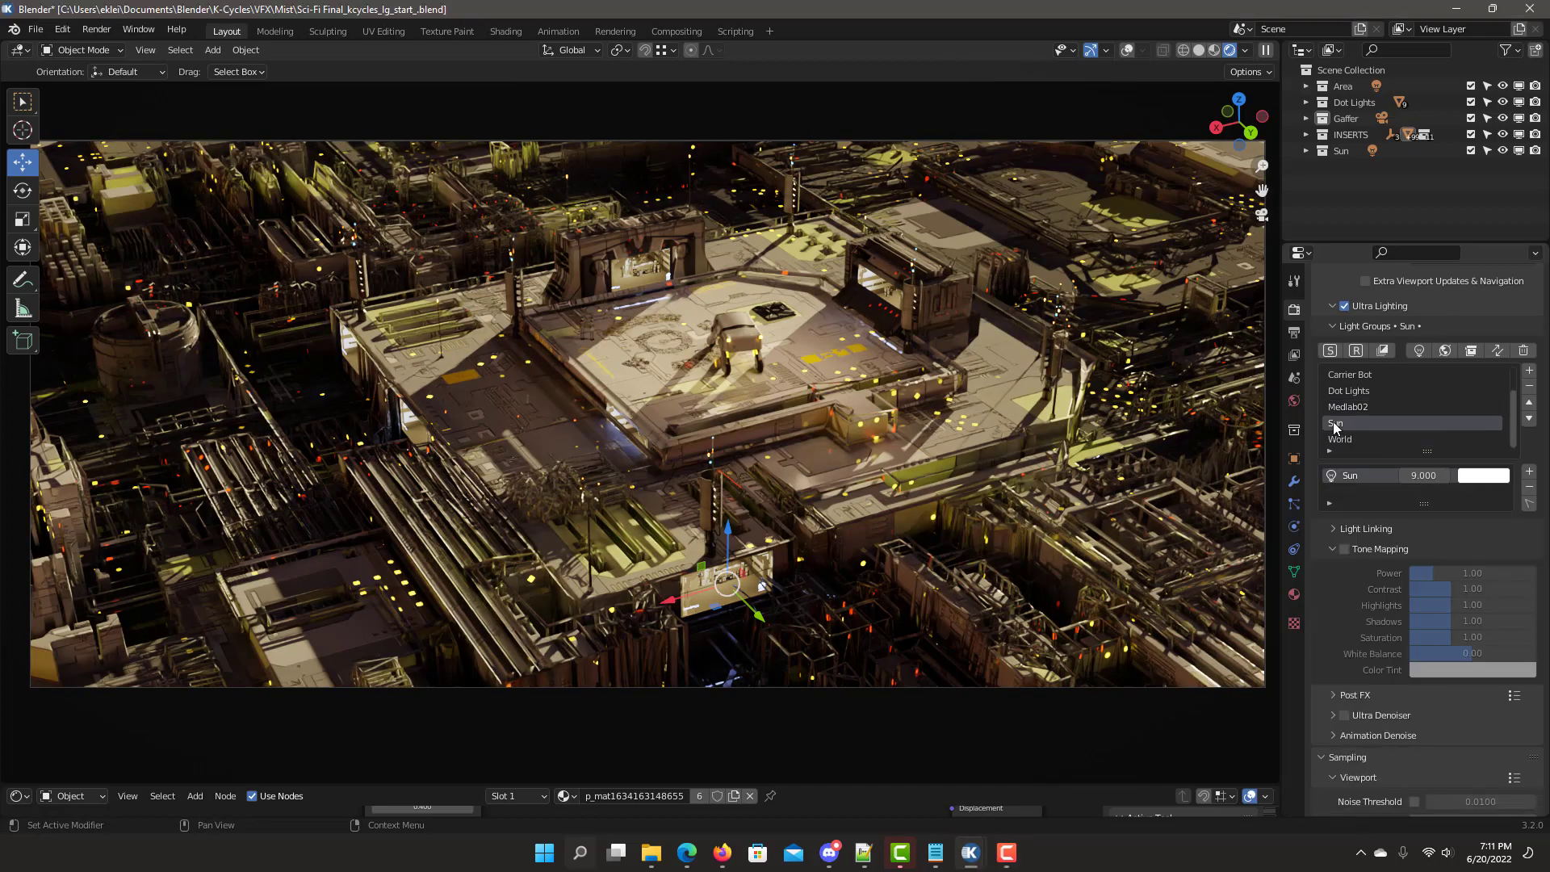
left_click(1331, 351)
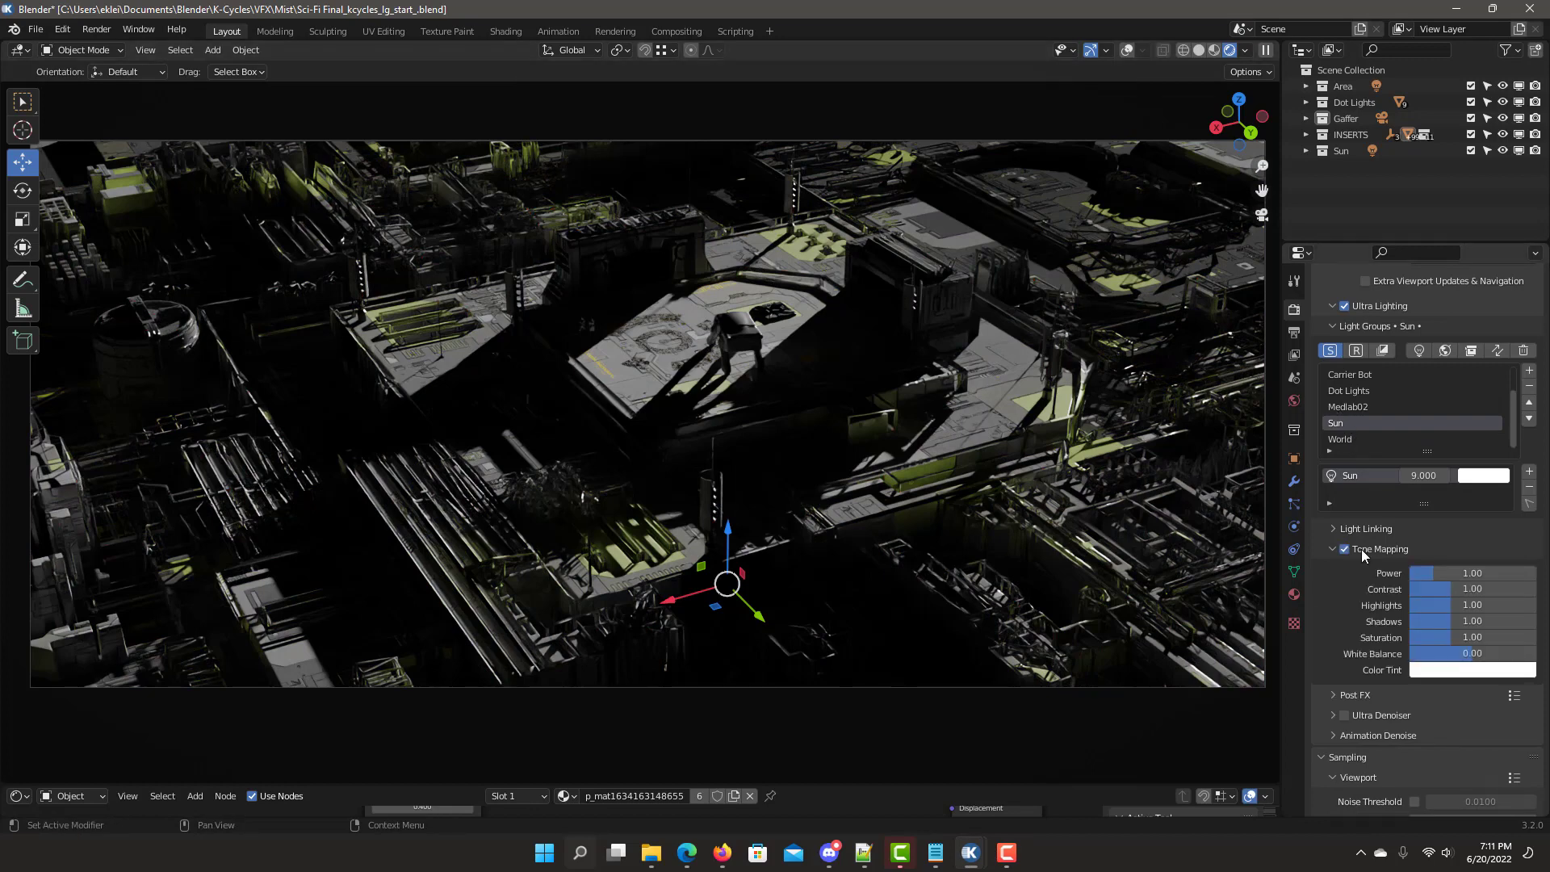
left_click(1461, 670)
mouse_move(1455, 539)
left_mouse_down()
mouse_move(1435, 522)
mouse_move(1449, 540)
left_mouse_up()
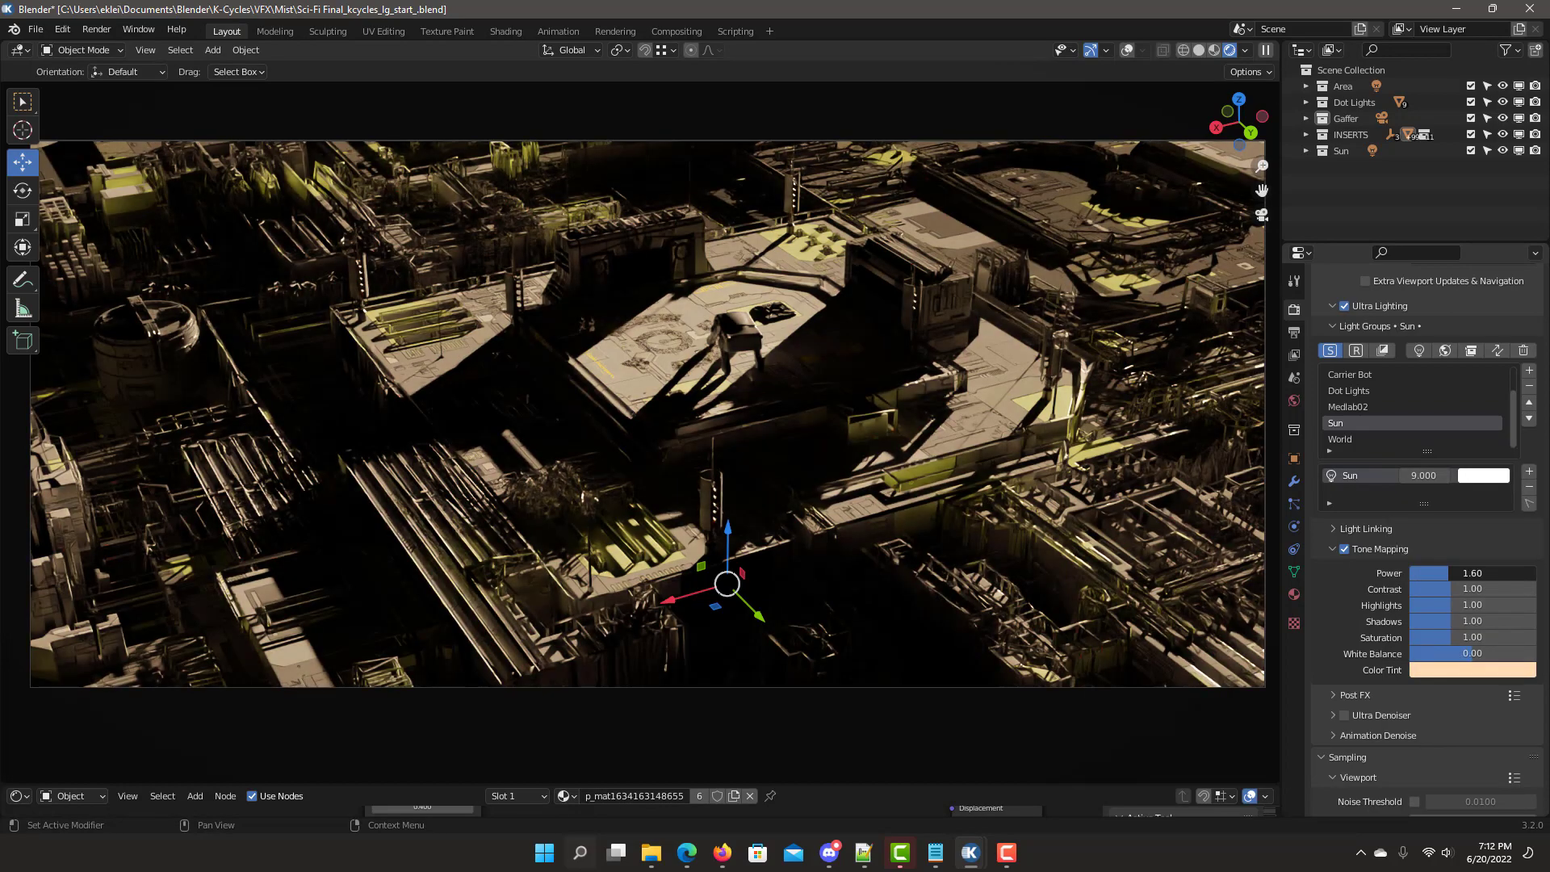
left_click(1329, 352)
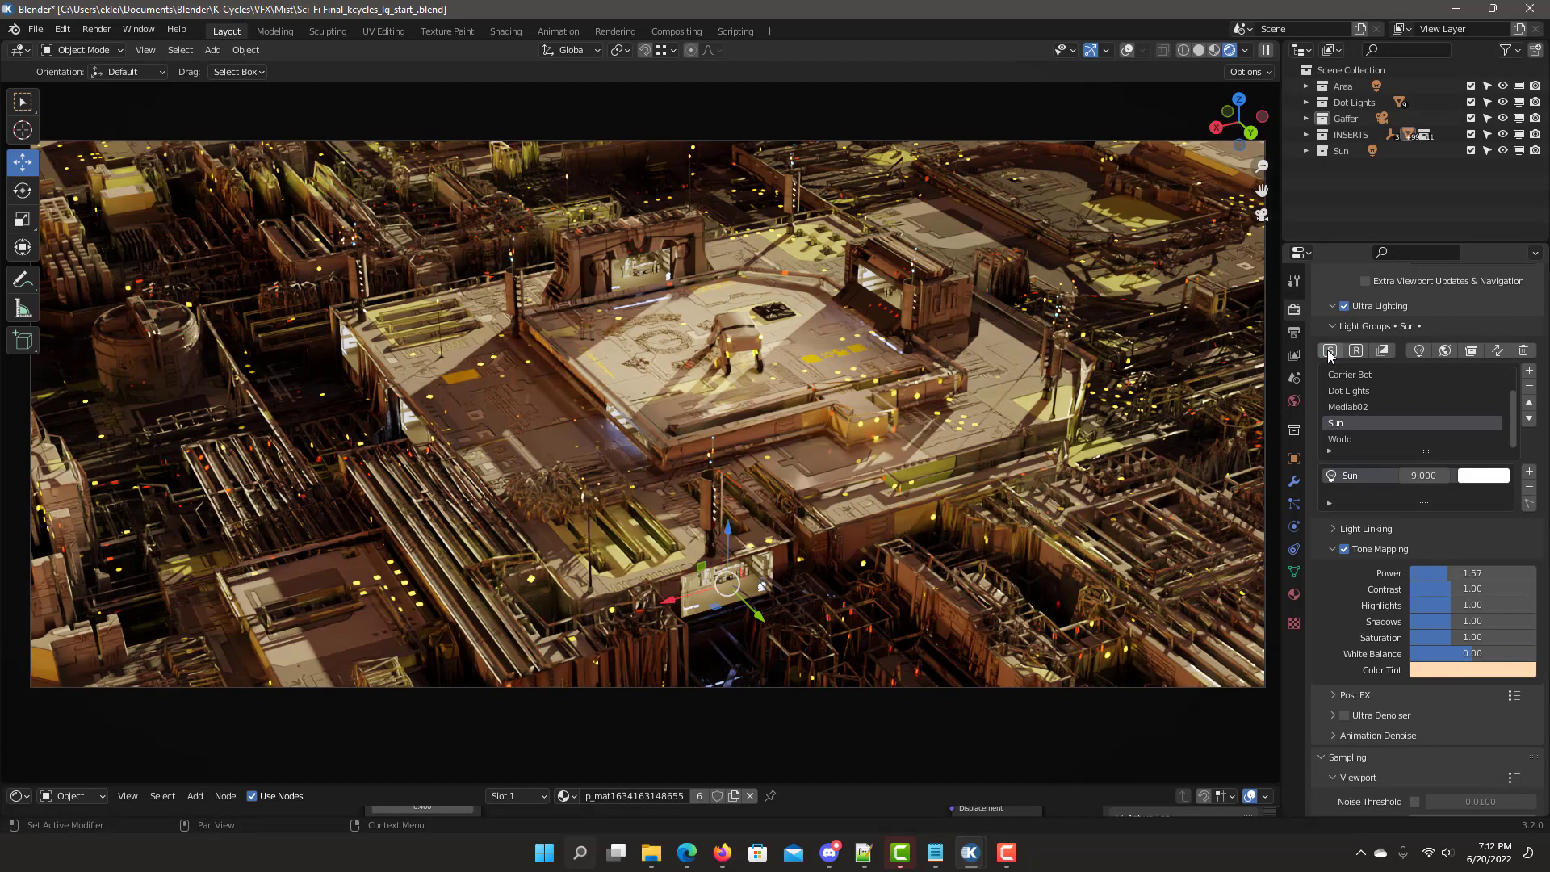
Examine the World light group in solo mode and return to the full lighting.
left_click(1329, 352)
left_click(1340, 439)
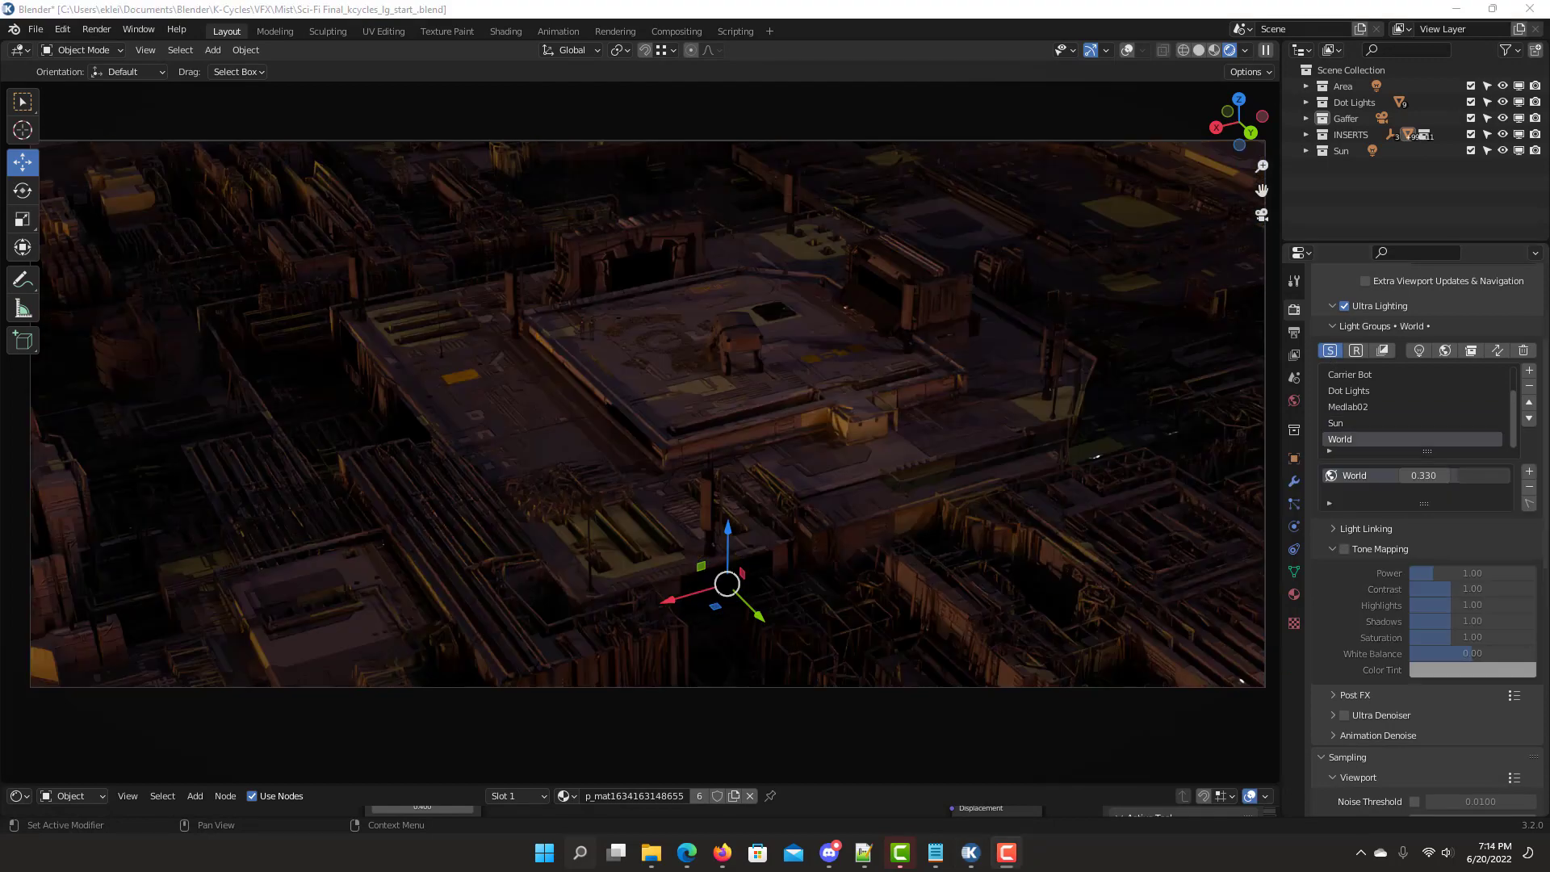
left_click(1330, 352)
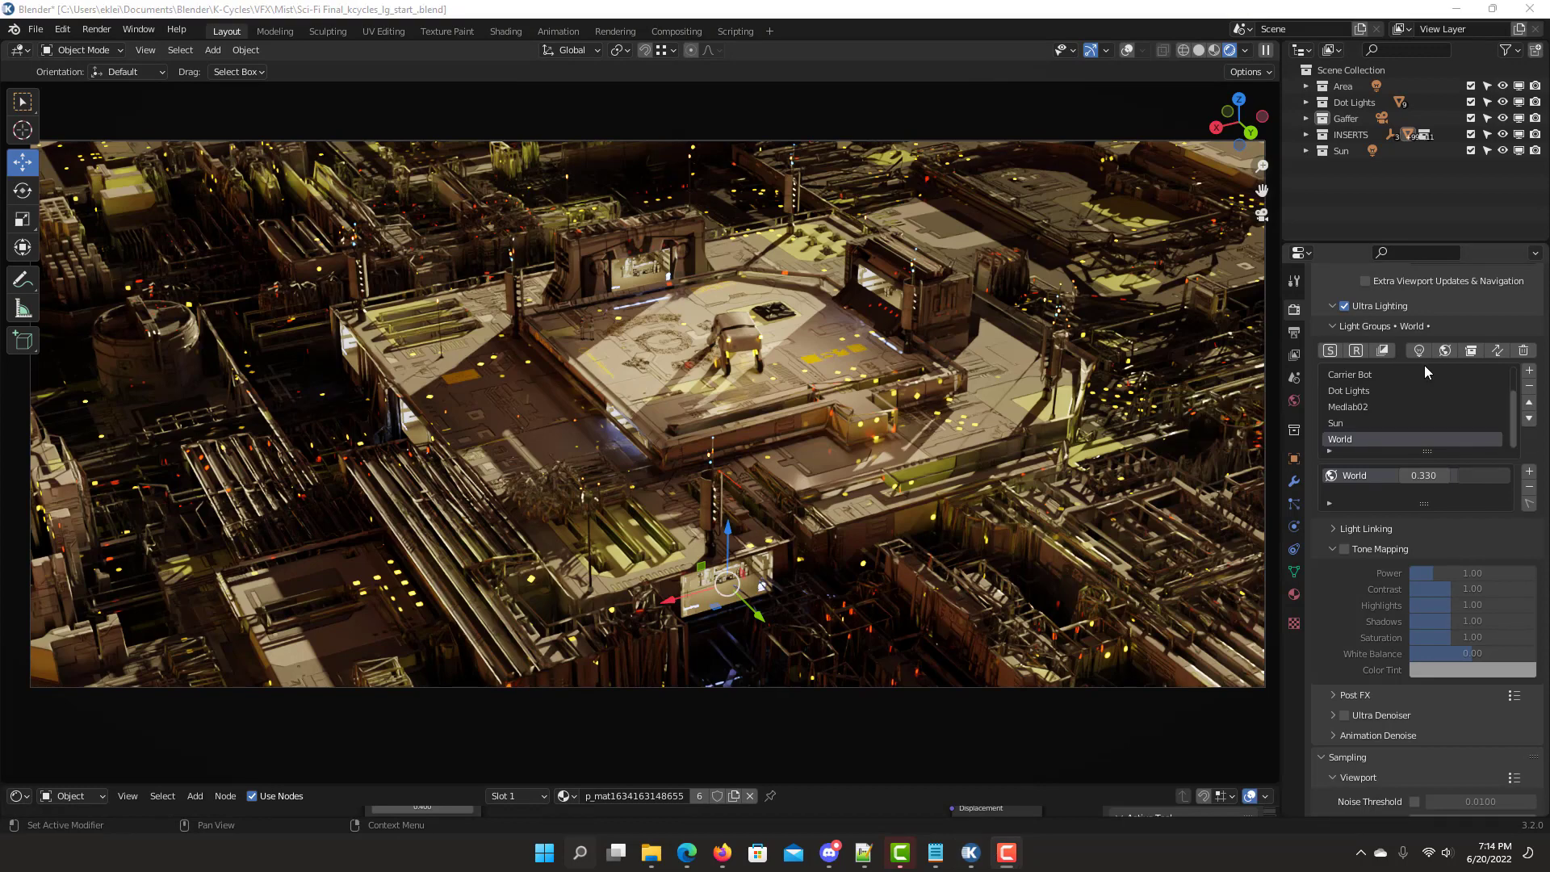
Enable Bloom and Flares in the Post FX settings.
scroll(1340, 502, "down", 8)
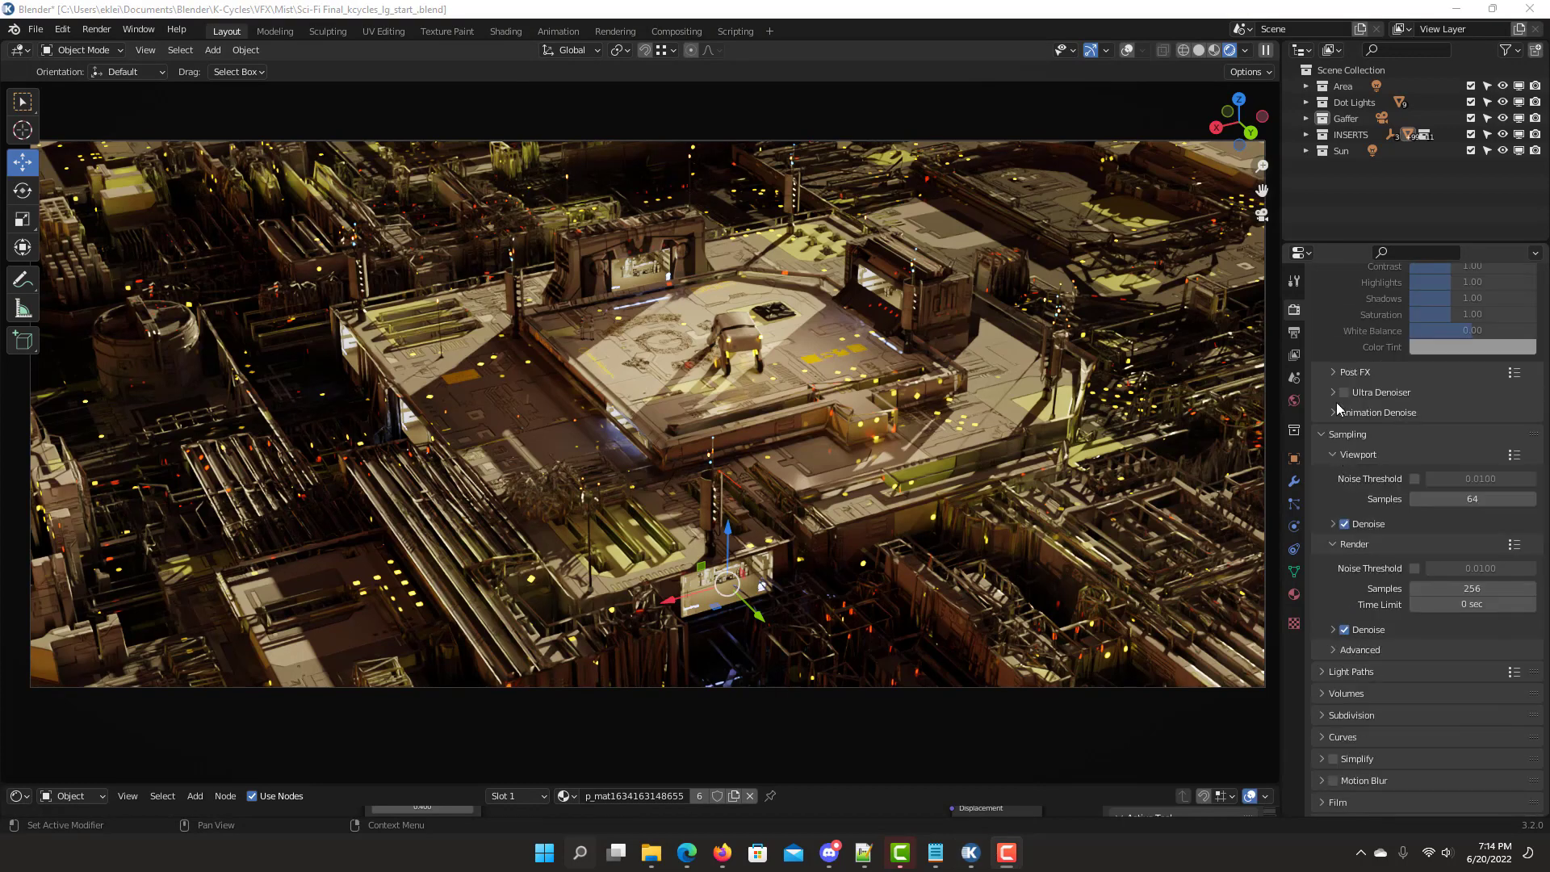
left_click(1332, 371)
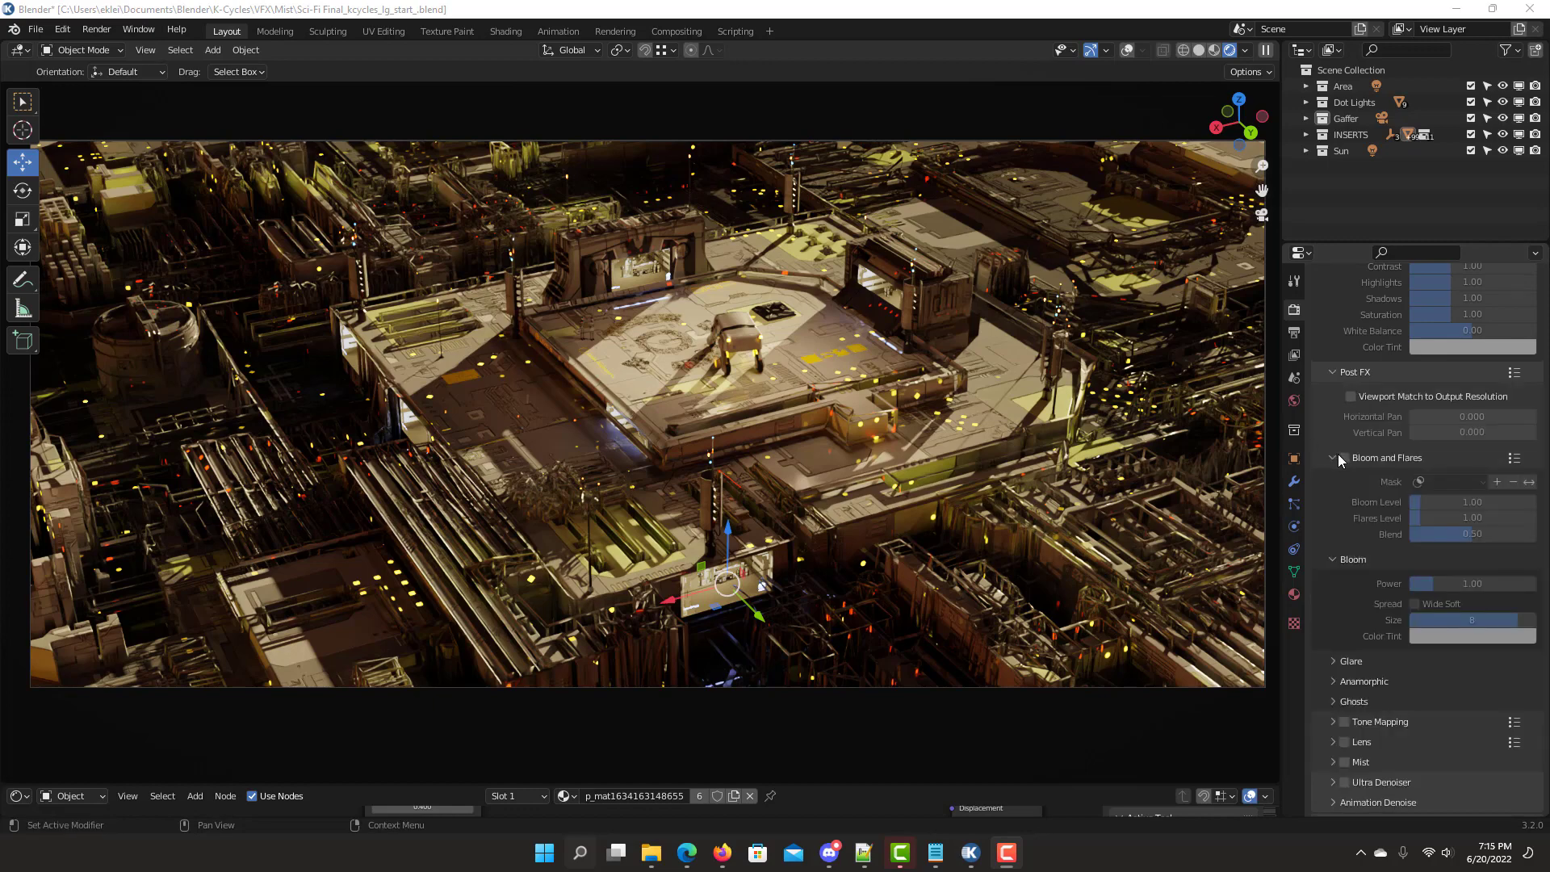
left_click(1344, 456)
Set the tone mapping Power of the Antenna light group to 4.00.
scroll(1348, 485, "up", 2)
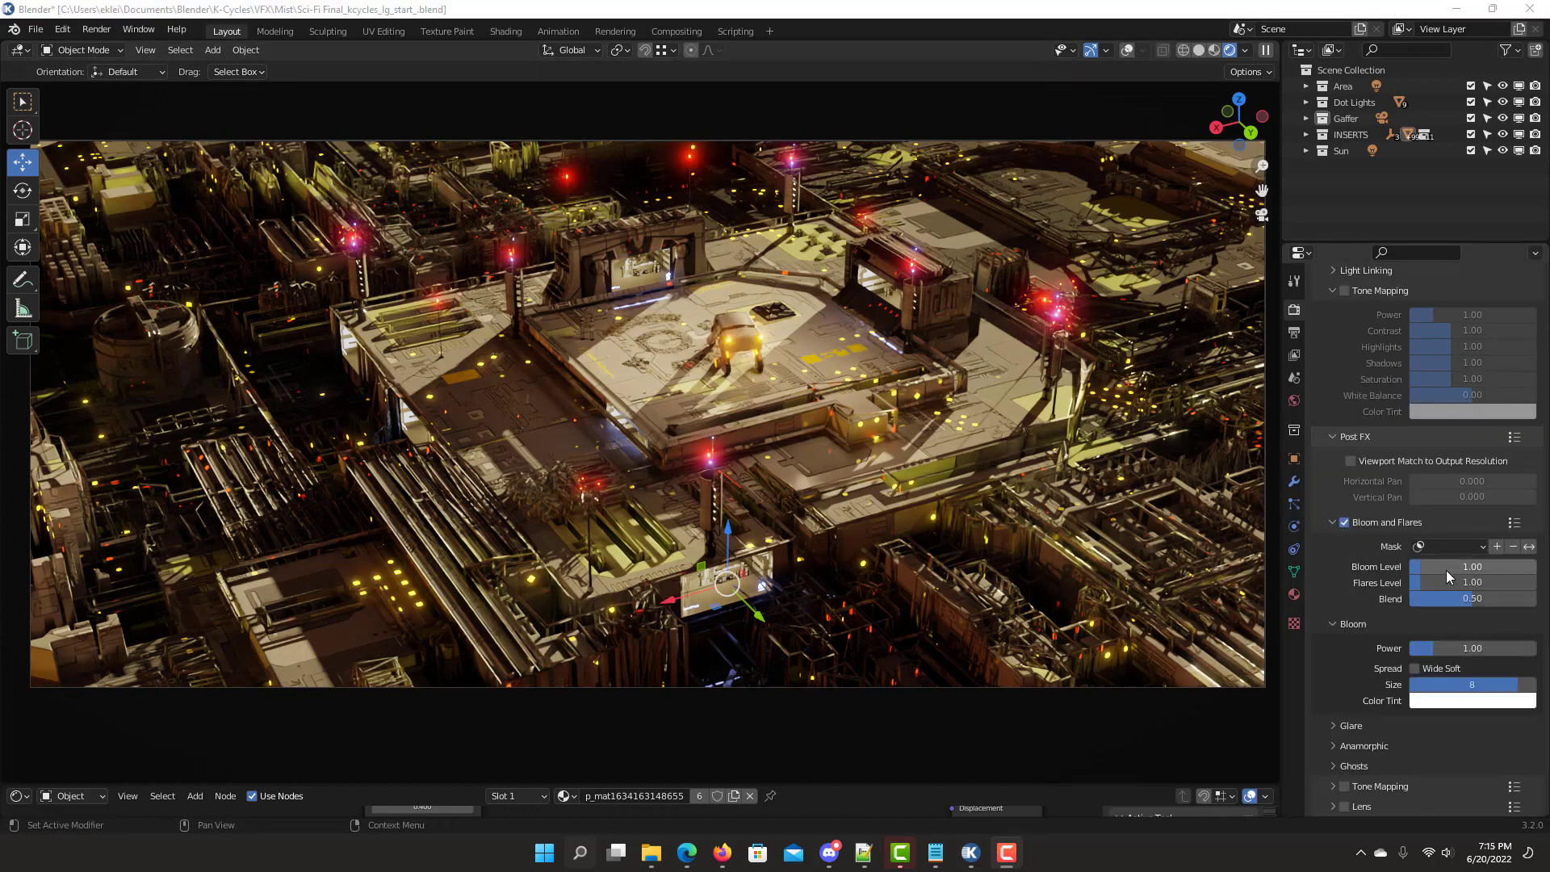
scroll(1468, 448, "up", 7)
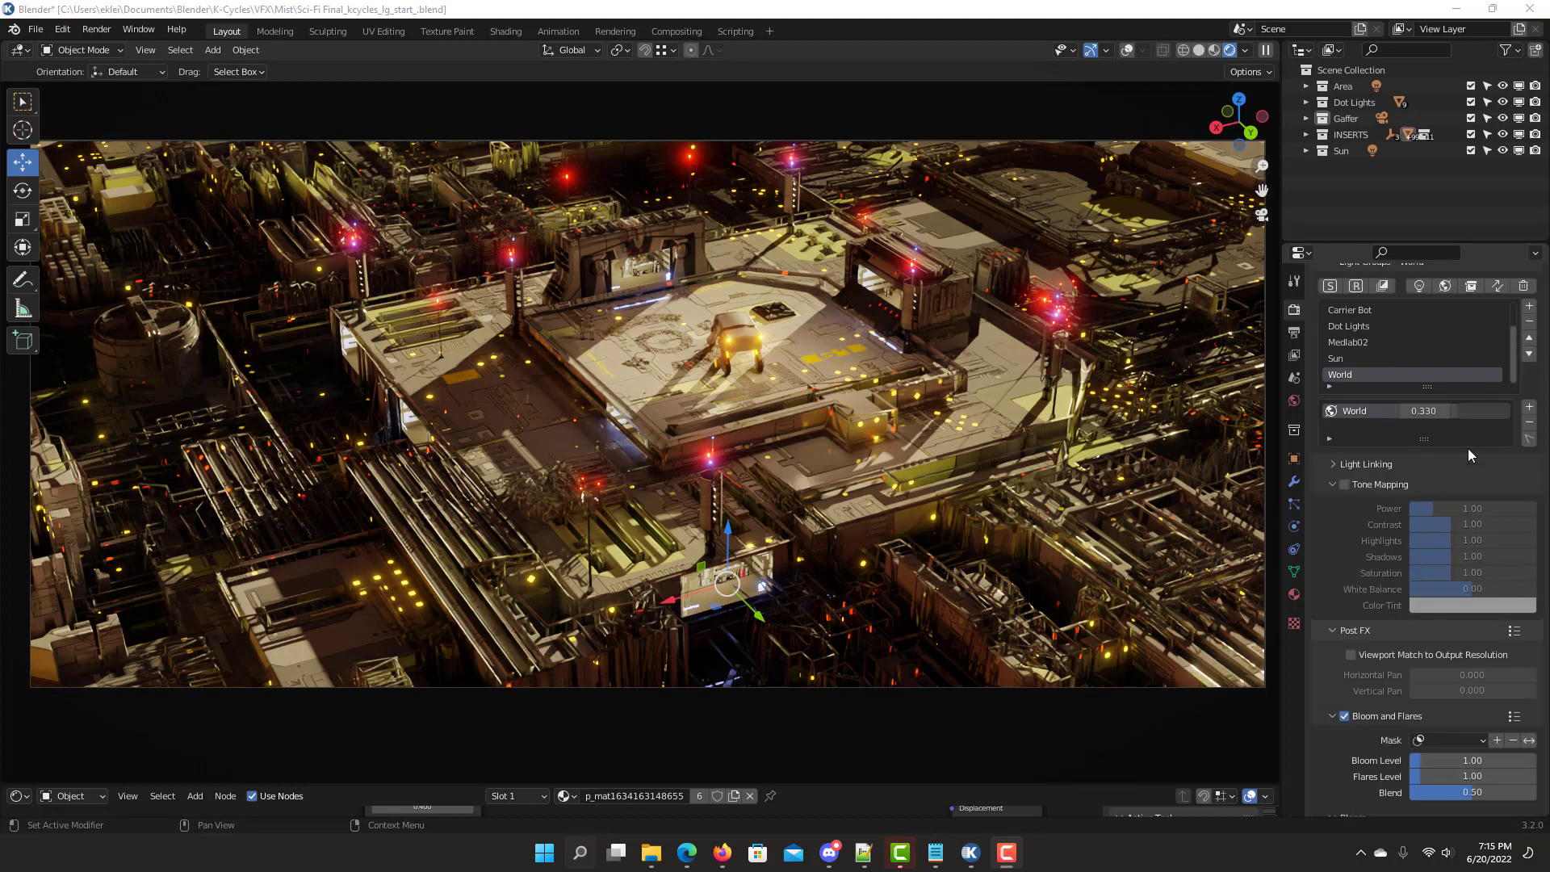
left_click(1368, 376)
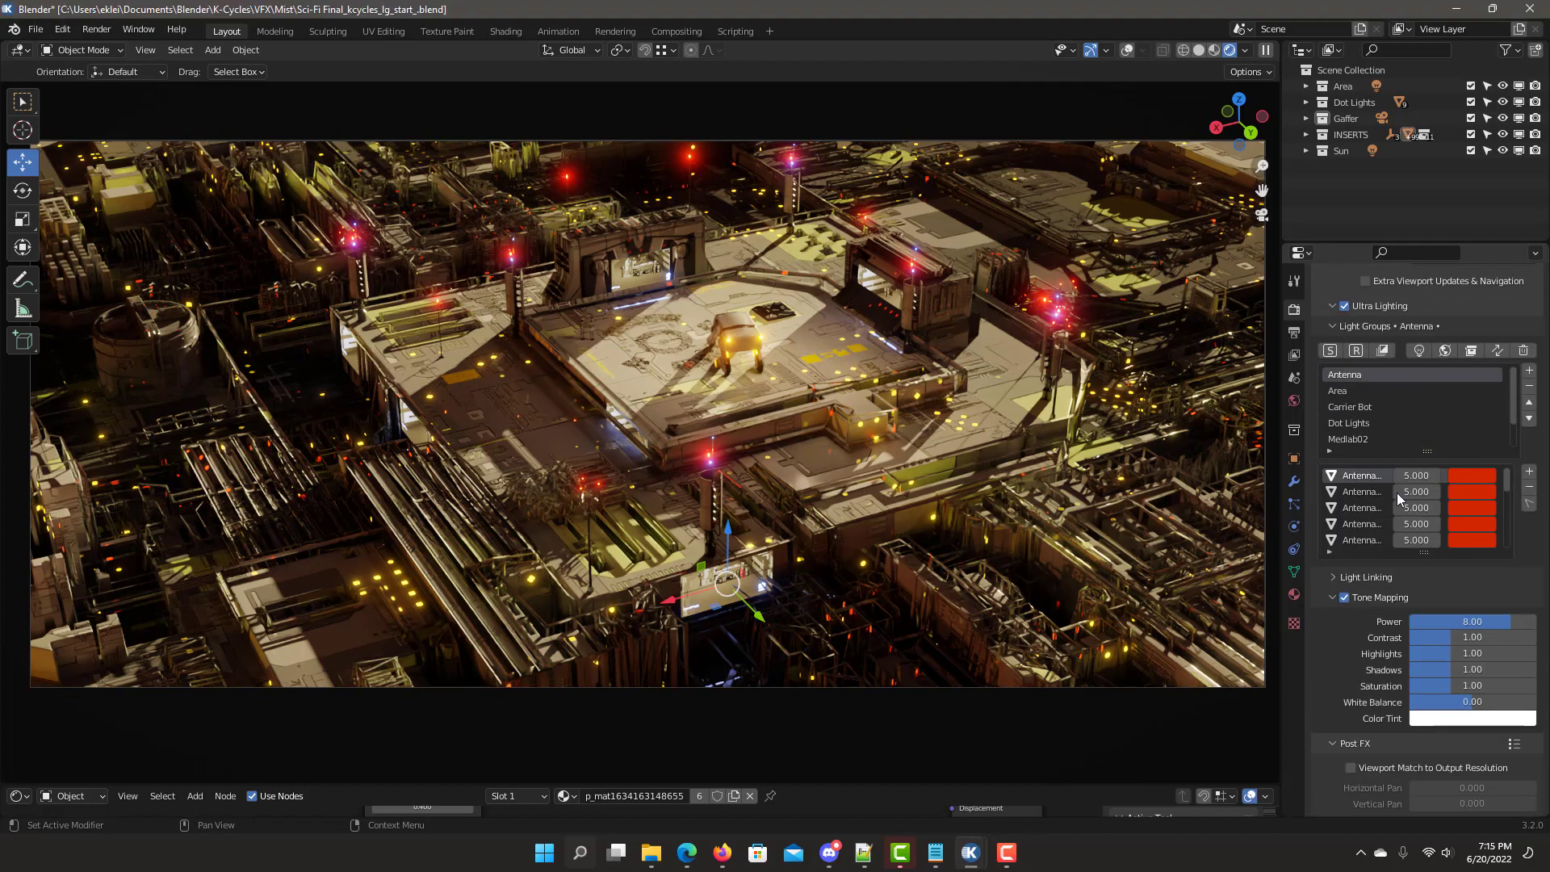
left_click(1483, 621)
type("4")
key("Return")
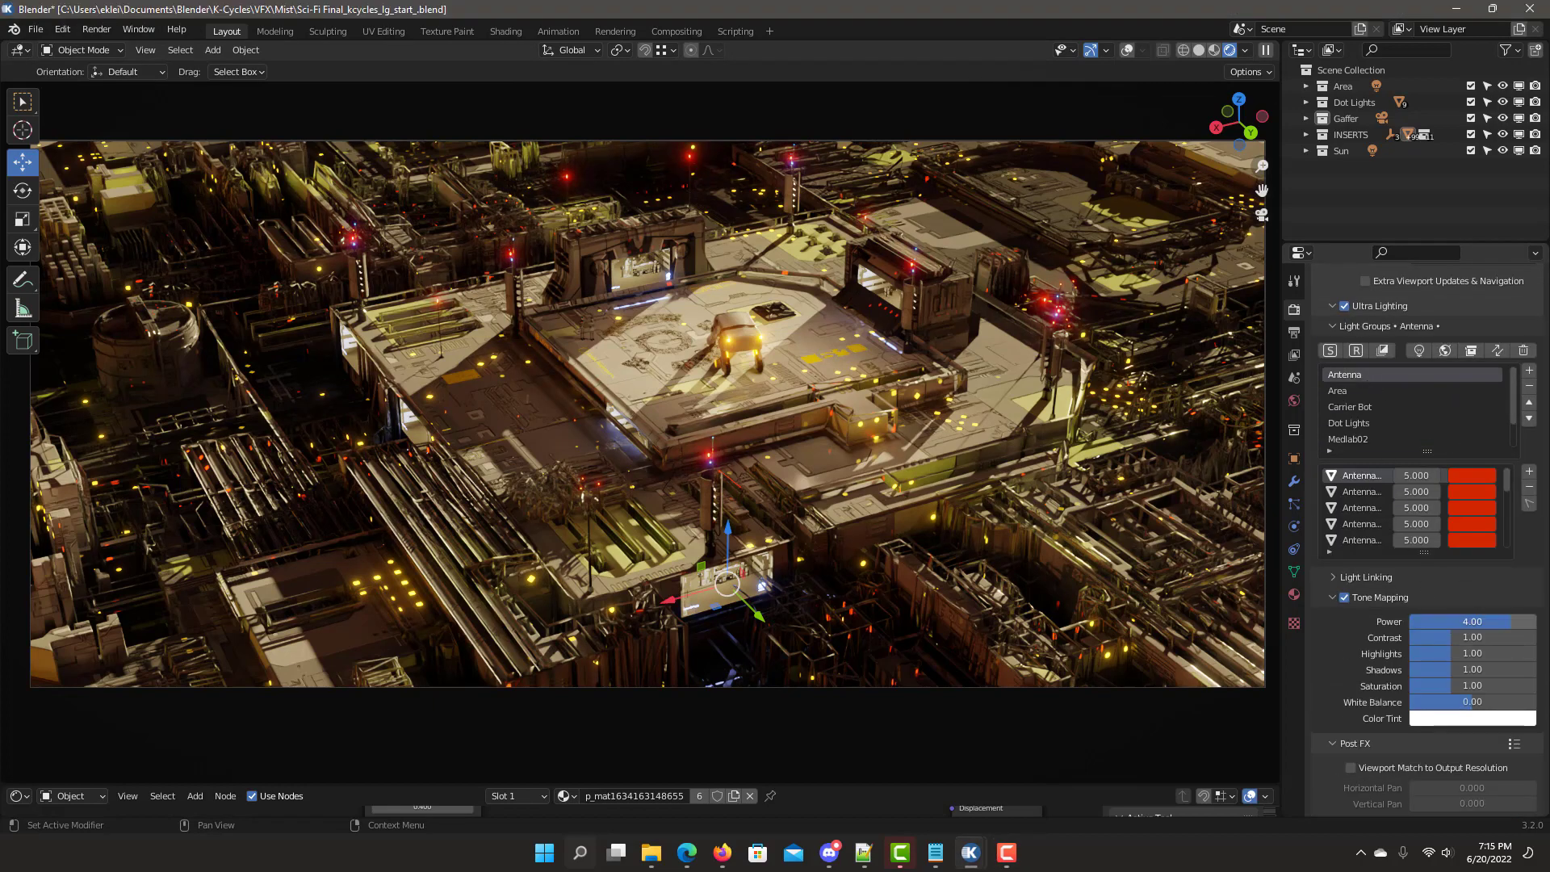
Set the Post FX Bloom Level to 0.75 and give the bloom a Wide Soft spread with Size 9.
left_click(1483, 621)
scroll(1440, 461, "down", 10)
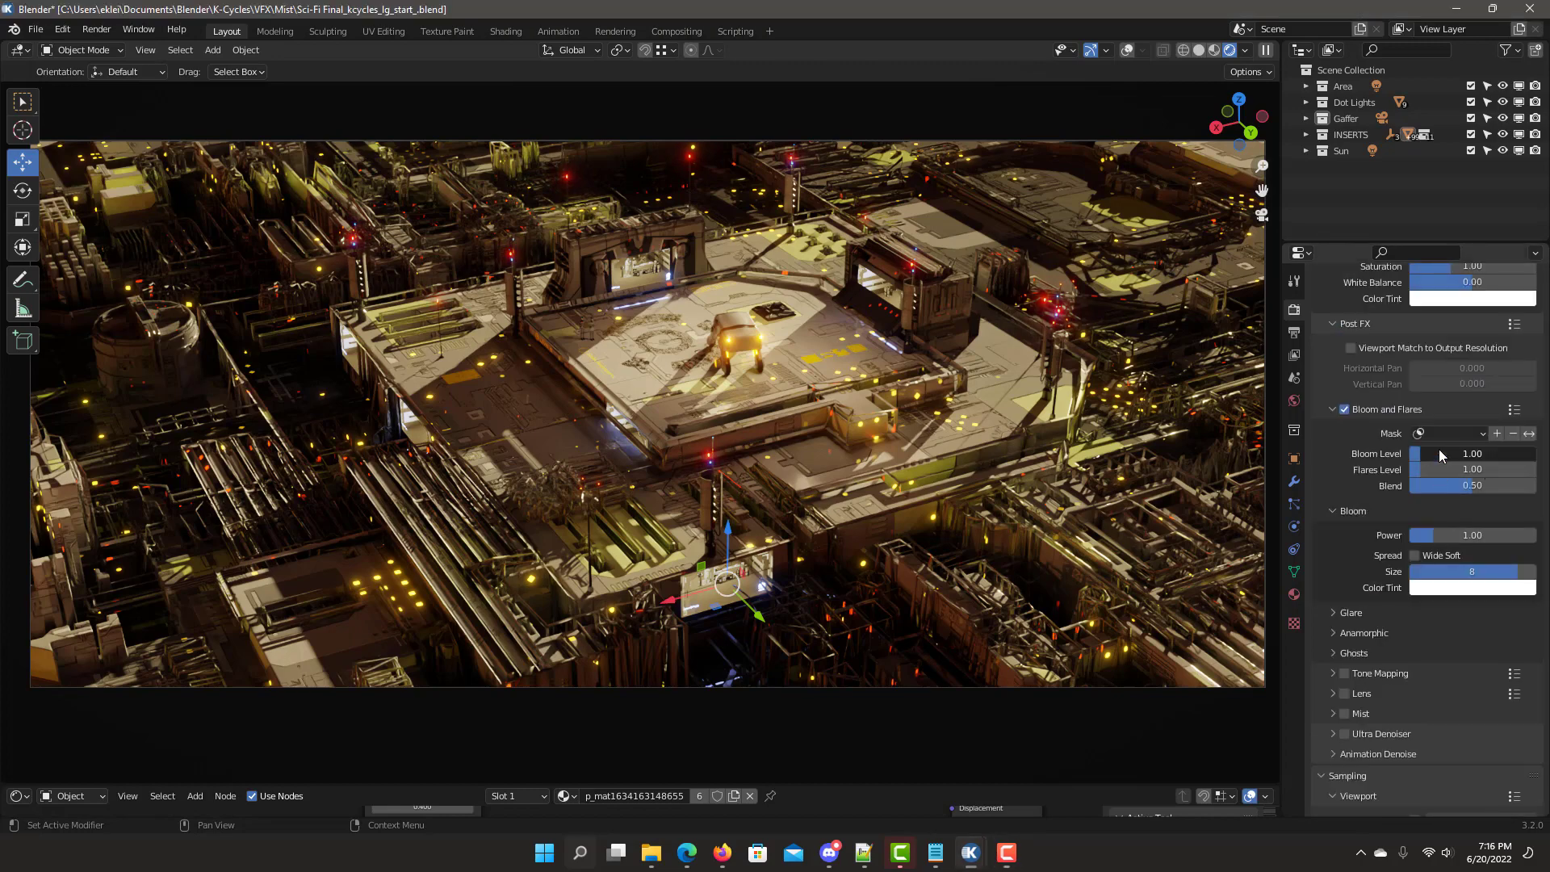
type("0.75")
key("Return")
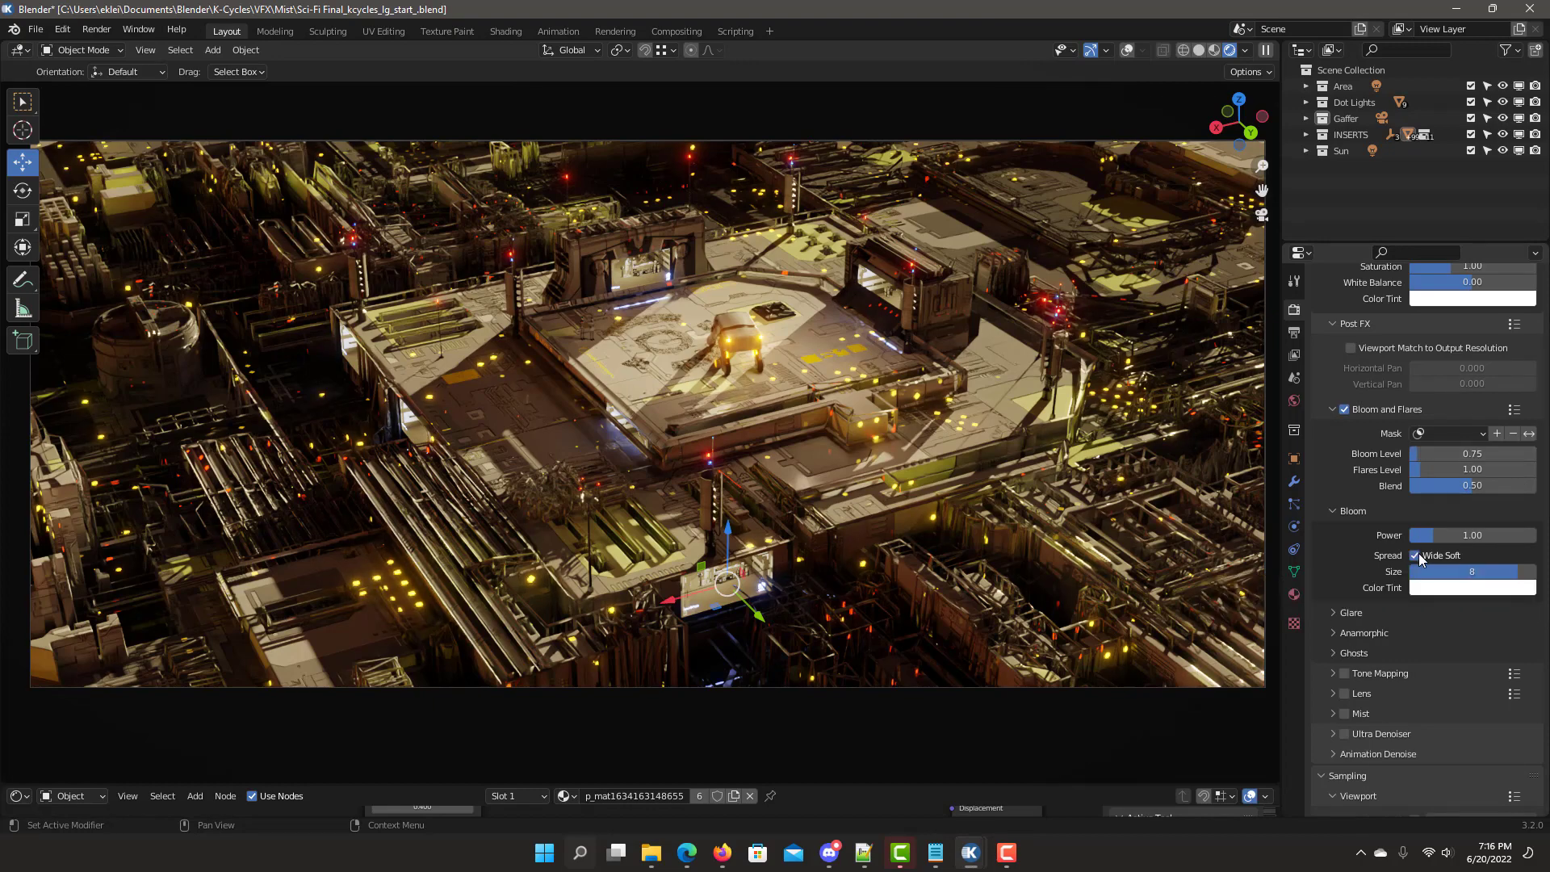
left_click(1415, 555)
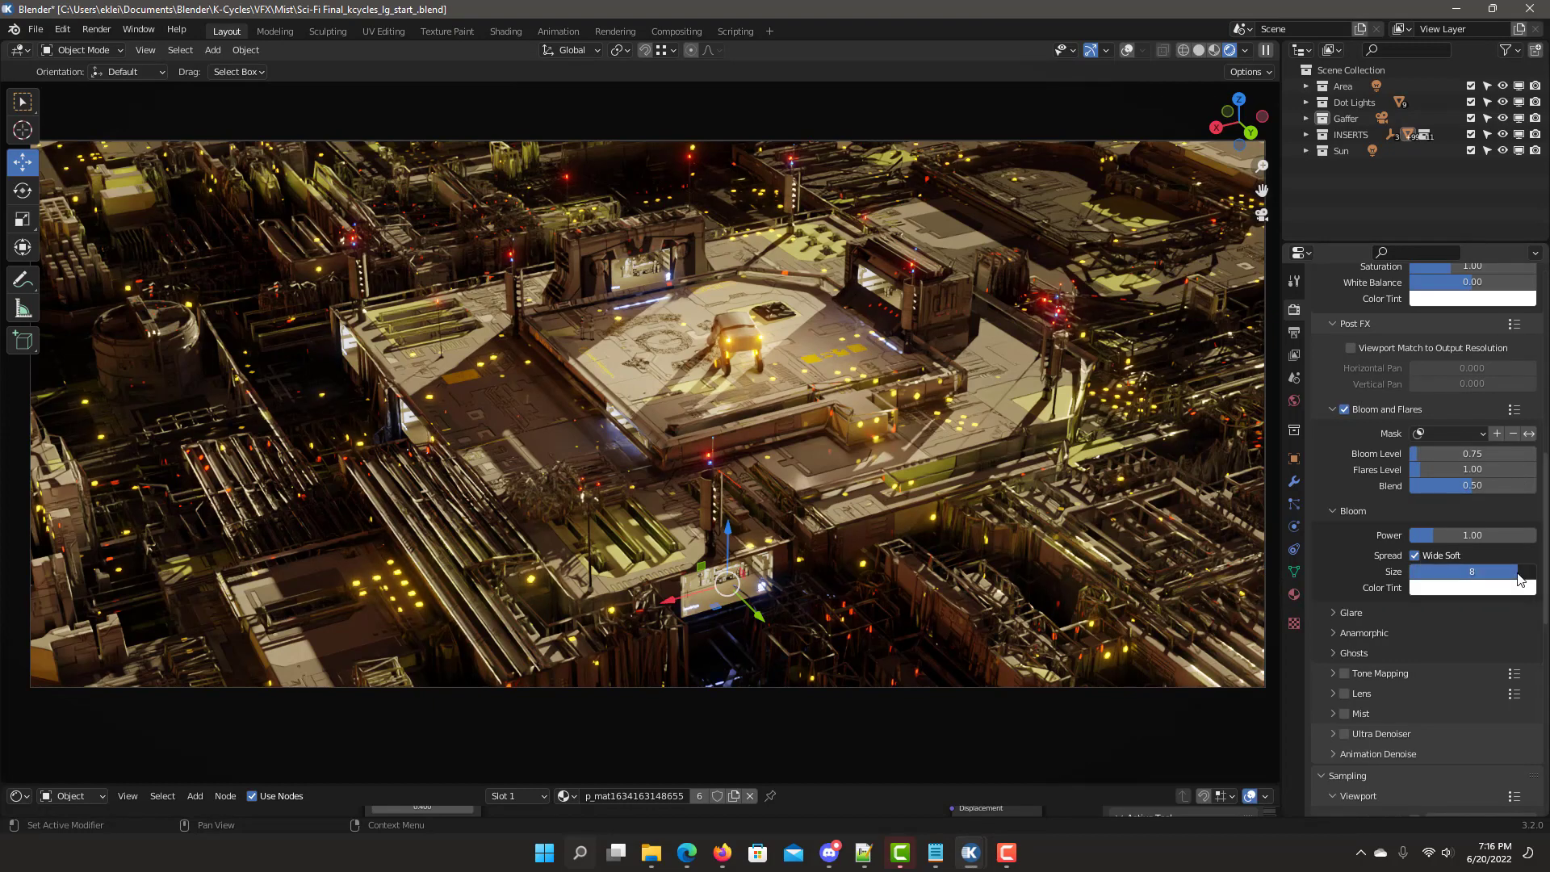
Compare the scene with Viewport Match to Output Resolution on and off.
left_click(1351, 350)
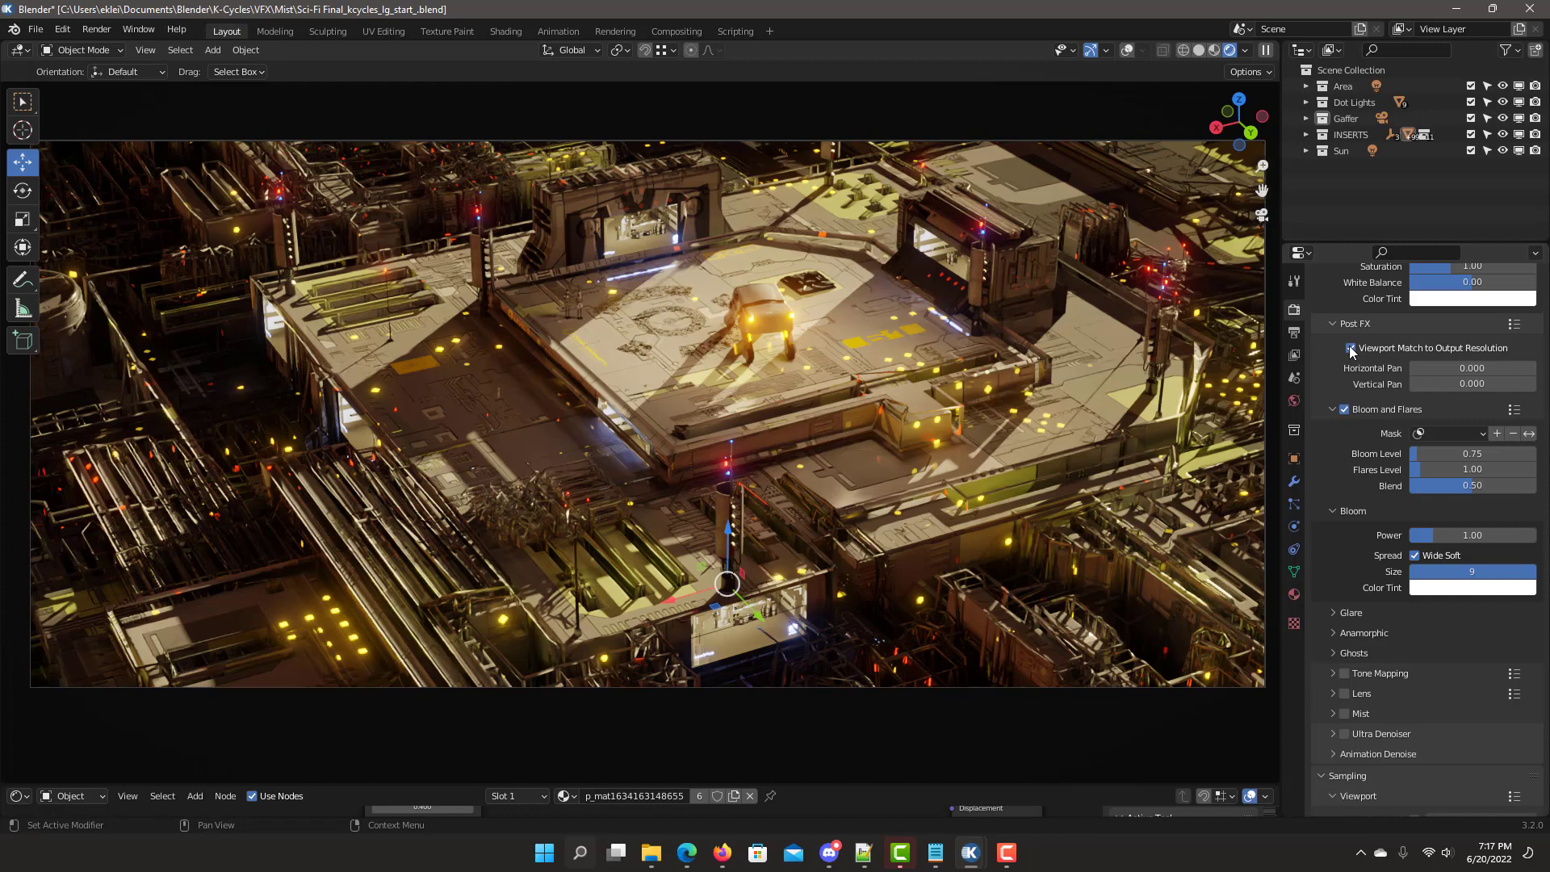
left_click(1351, 349)
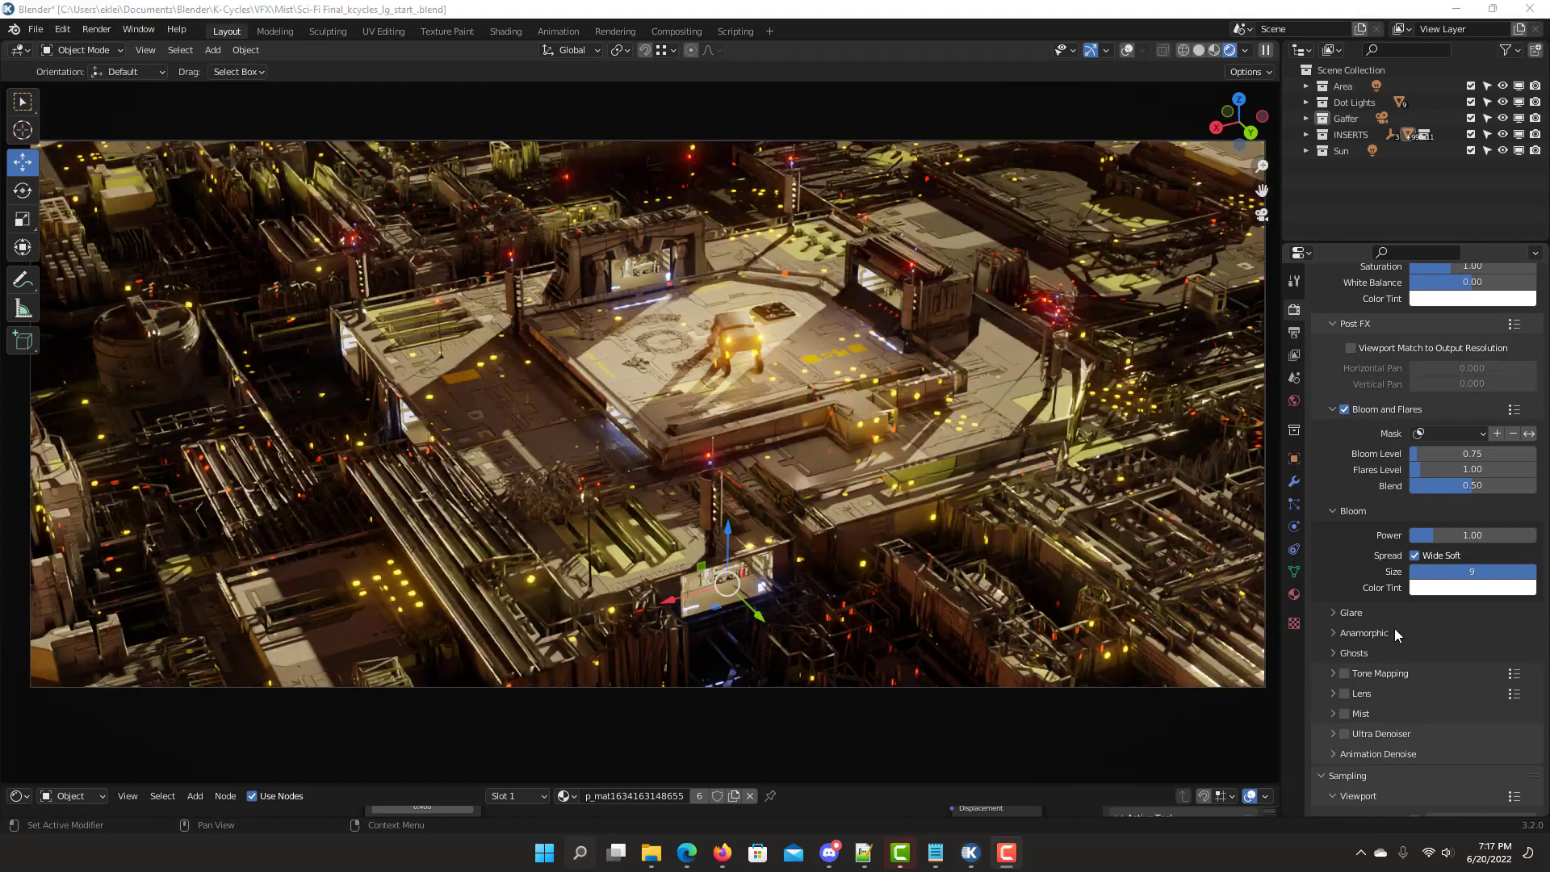
Enable Post FX Tone Mapping with Contrast 1.23, Saturation 1.26 and White Balance -0.18.
scroll(1394, 628, "down", 4)
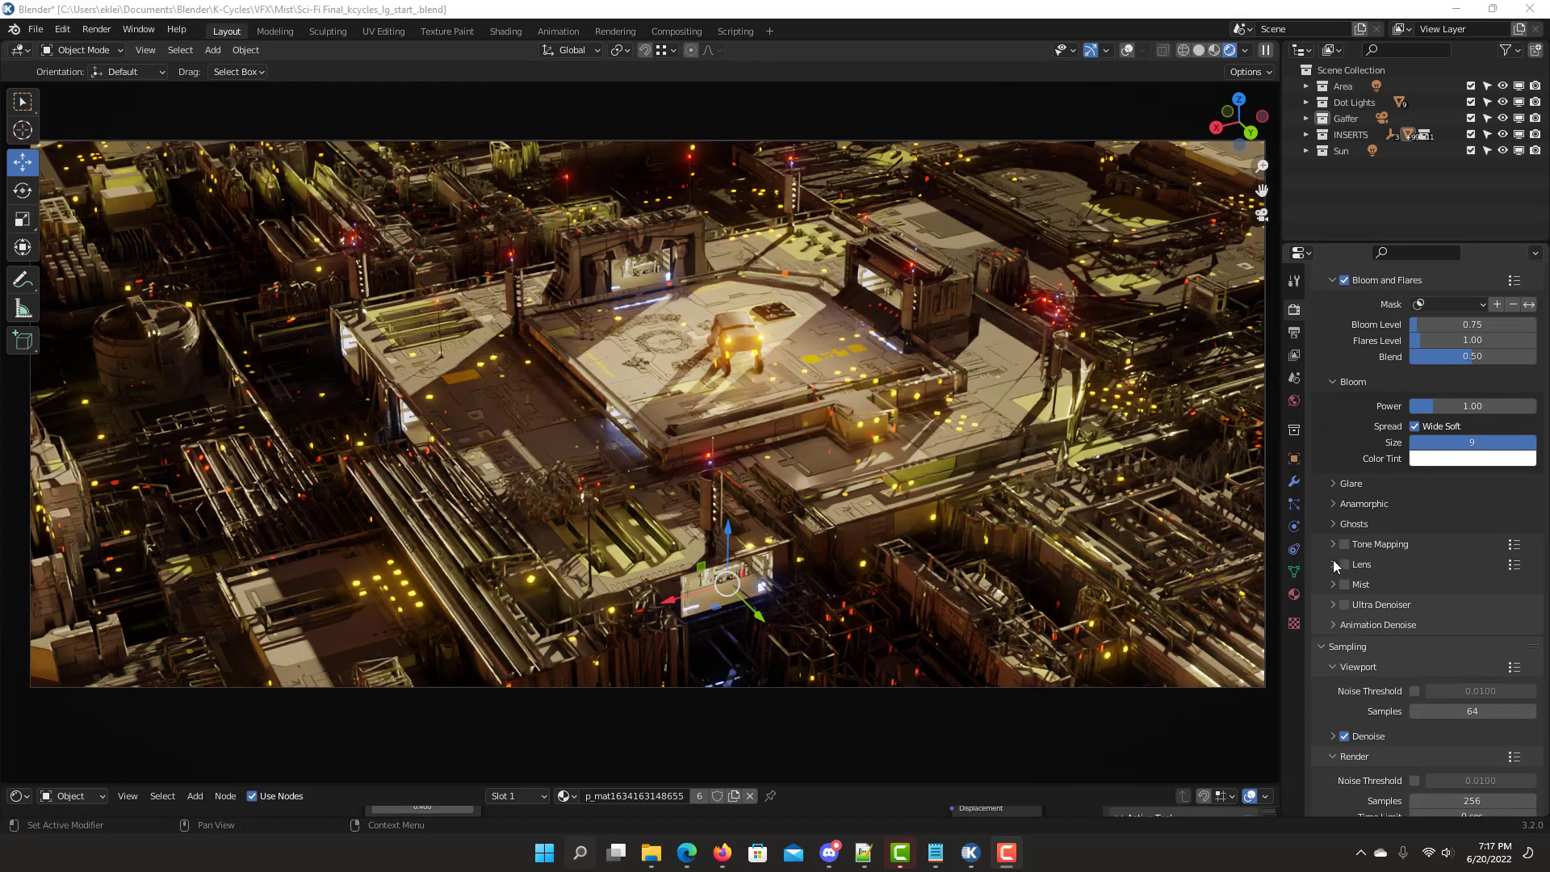
left_click(1342, 545)
left_click(1334, 545)
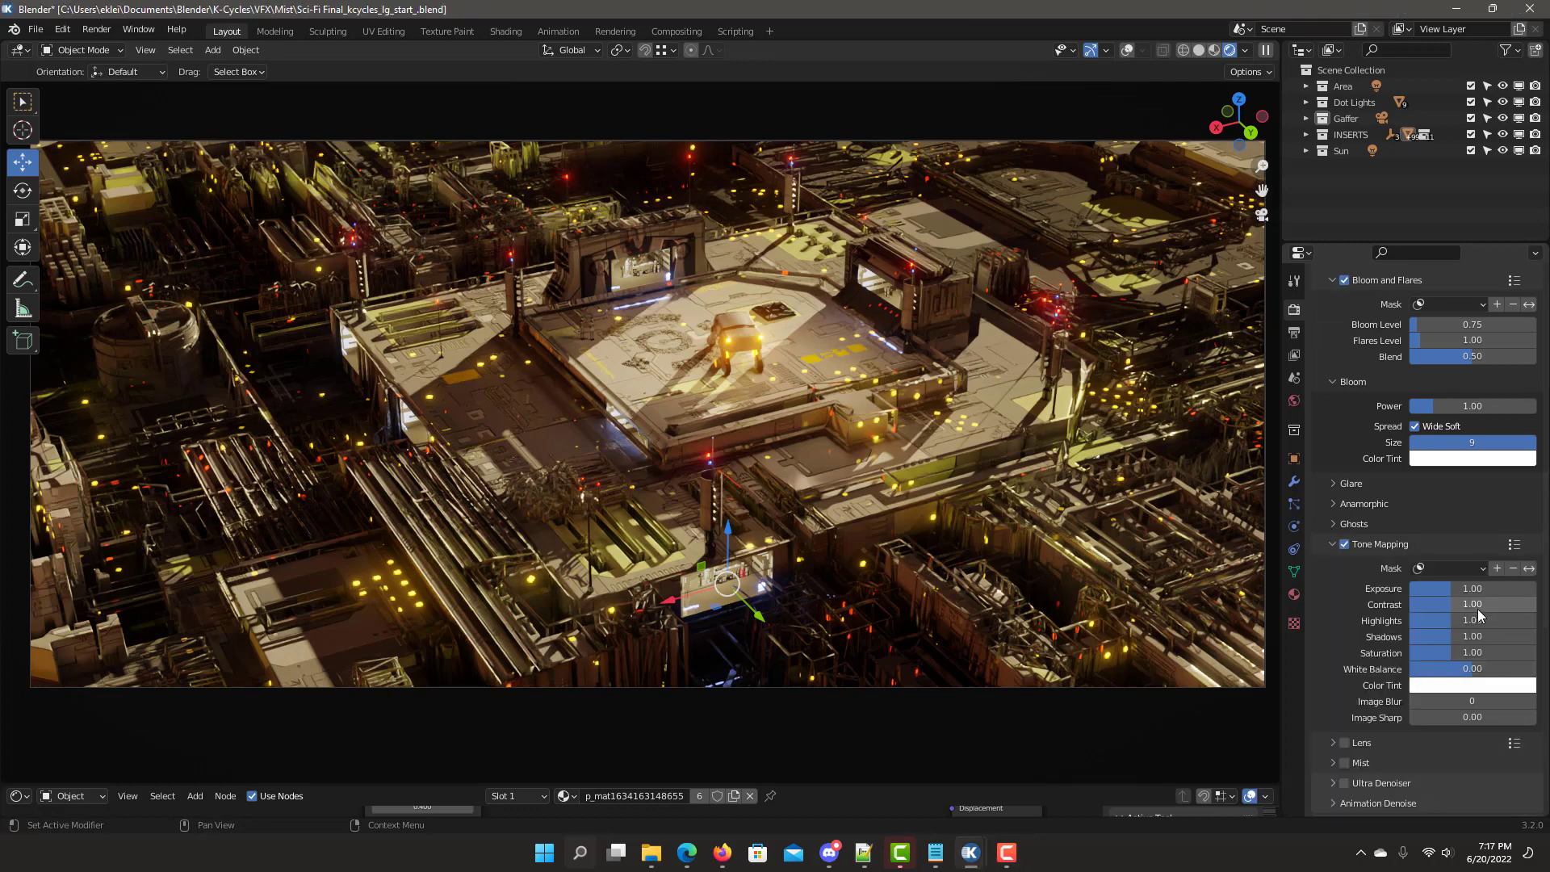
left_click_drag(1475, 606, 1501, 604)
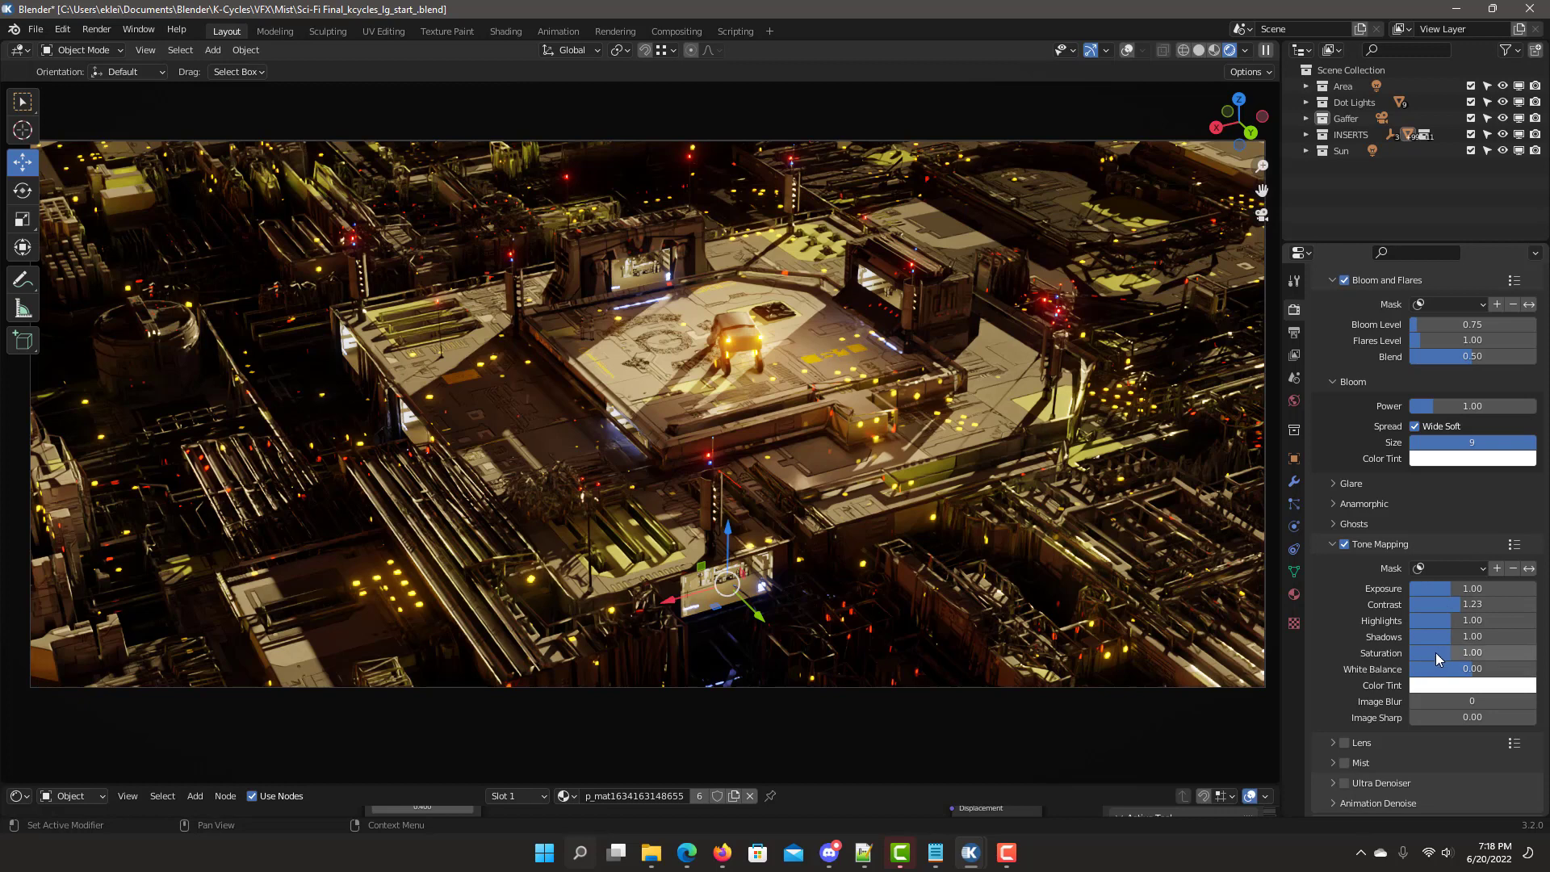
left_click_drag(1445, 652, 1456, 652)
left_click_drag(1462, 668, 1428, 668)
Enable the Post FX Lens effect with Distortion -0.08, Axial CA 0.16 and Vignette Intensity 0.48.
scroll(1372, 629, "down", 5)
left_click(1341, 581)
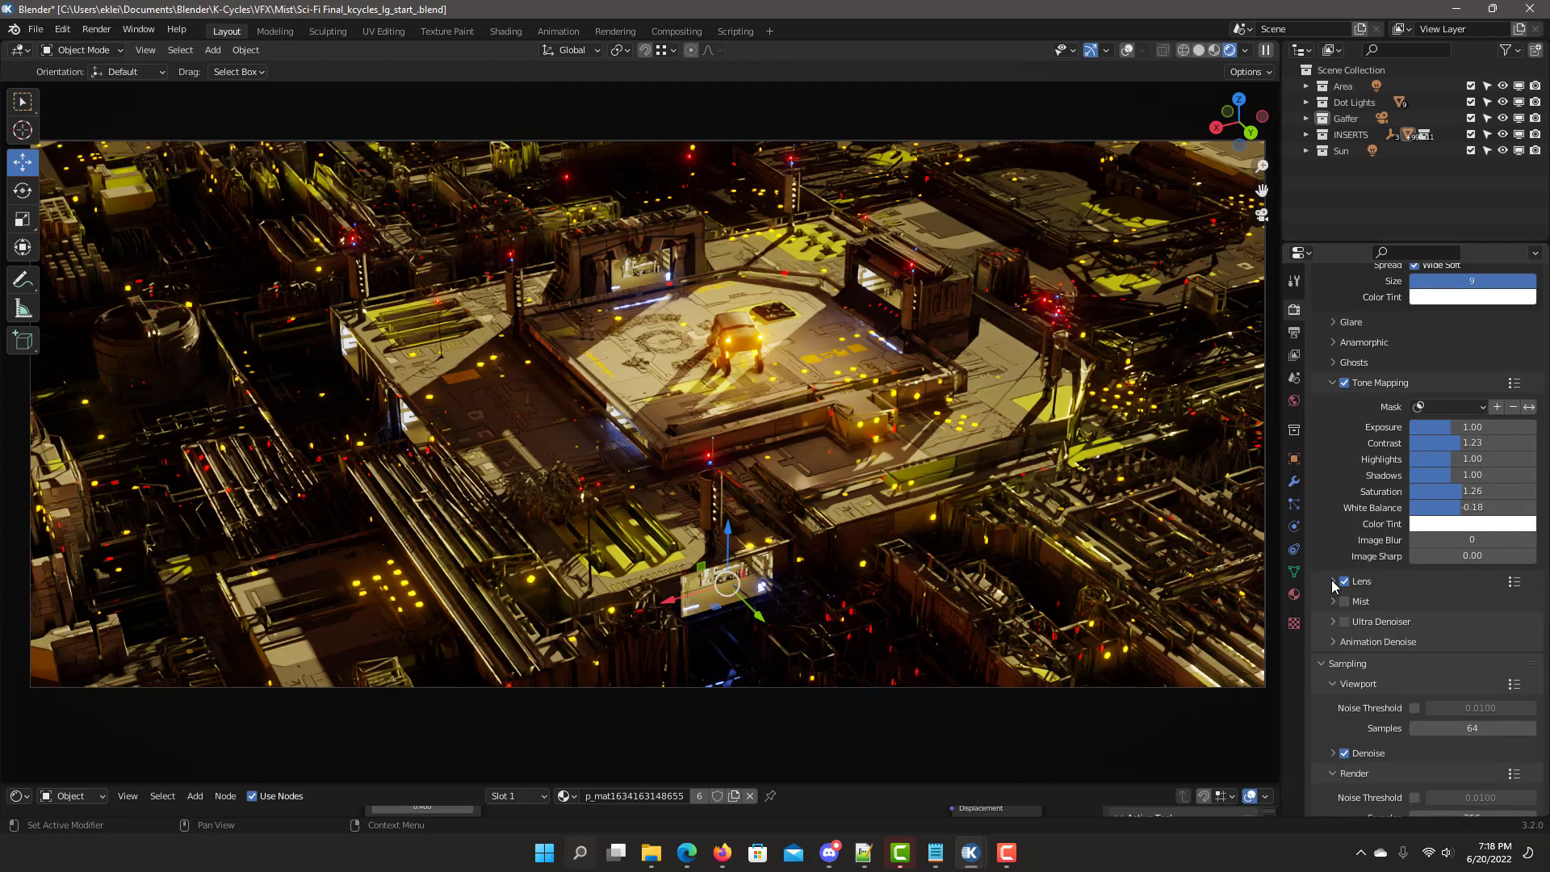
left_click(1333, 581)
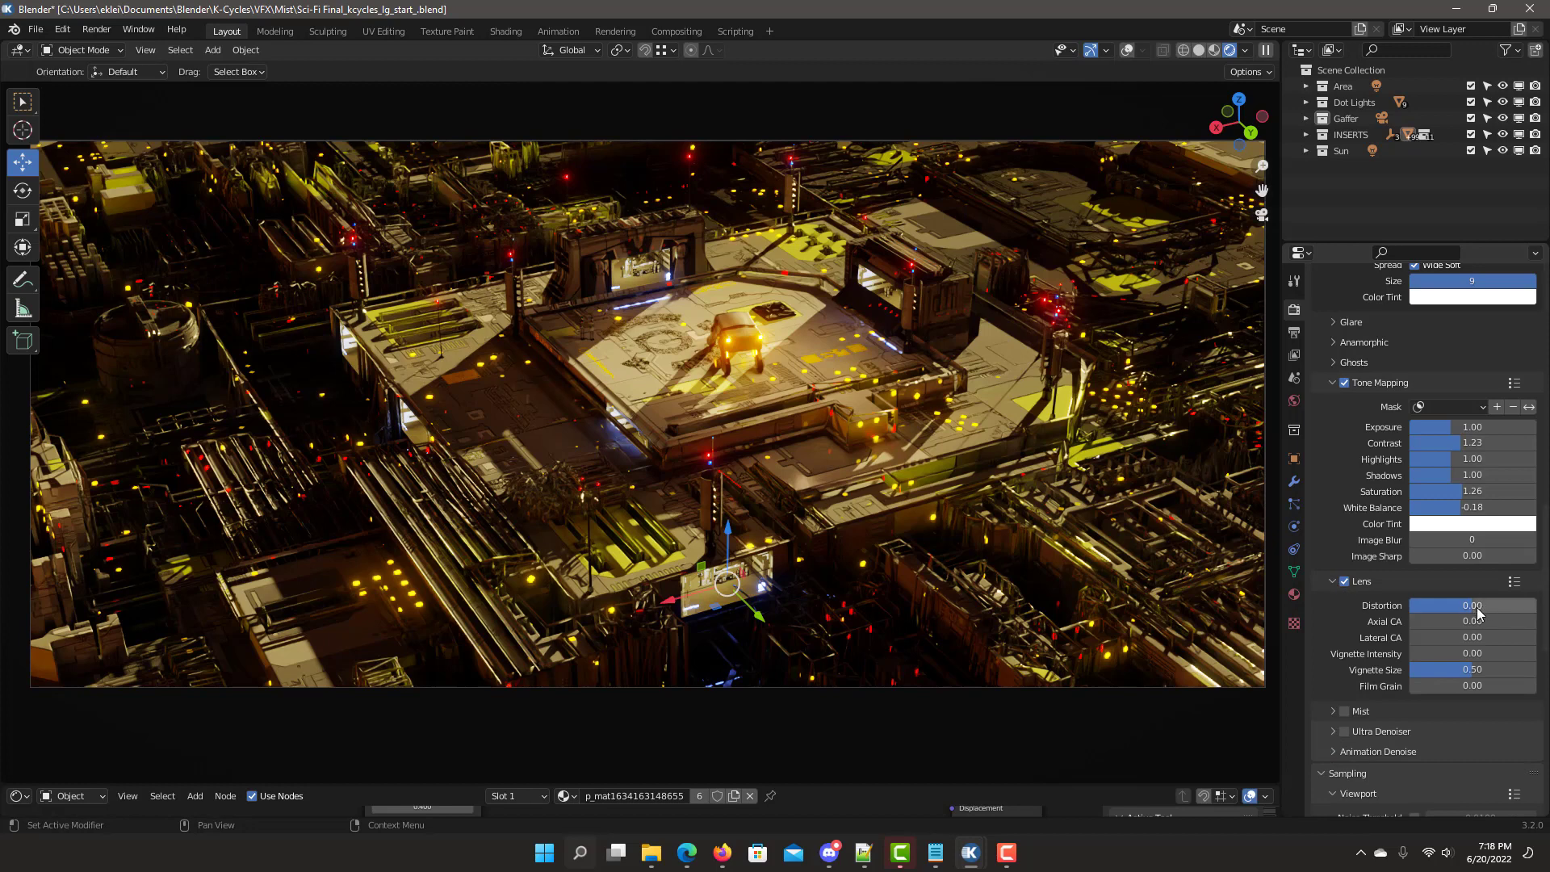
left_click_drag(1476, 607, 1463, 606)
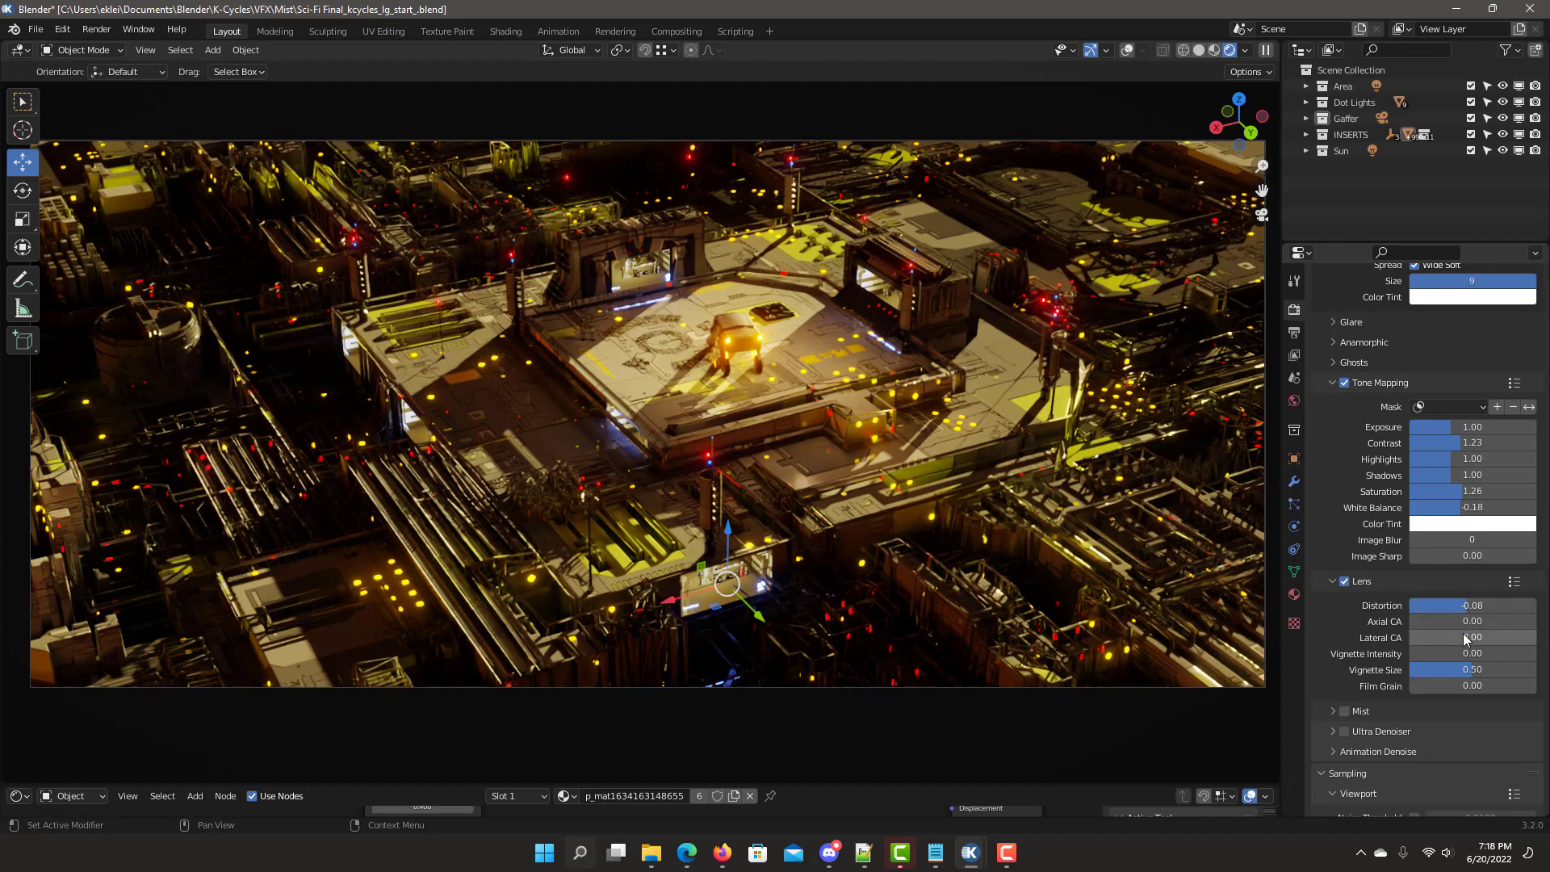
left_click(1428, 620)
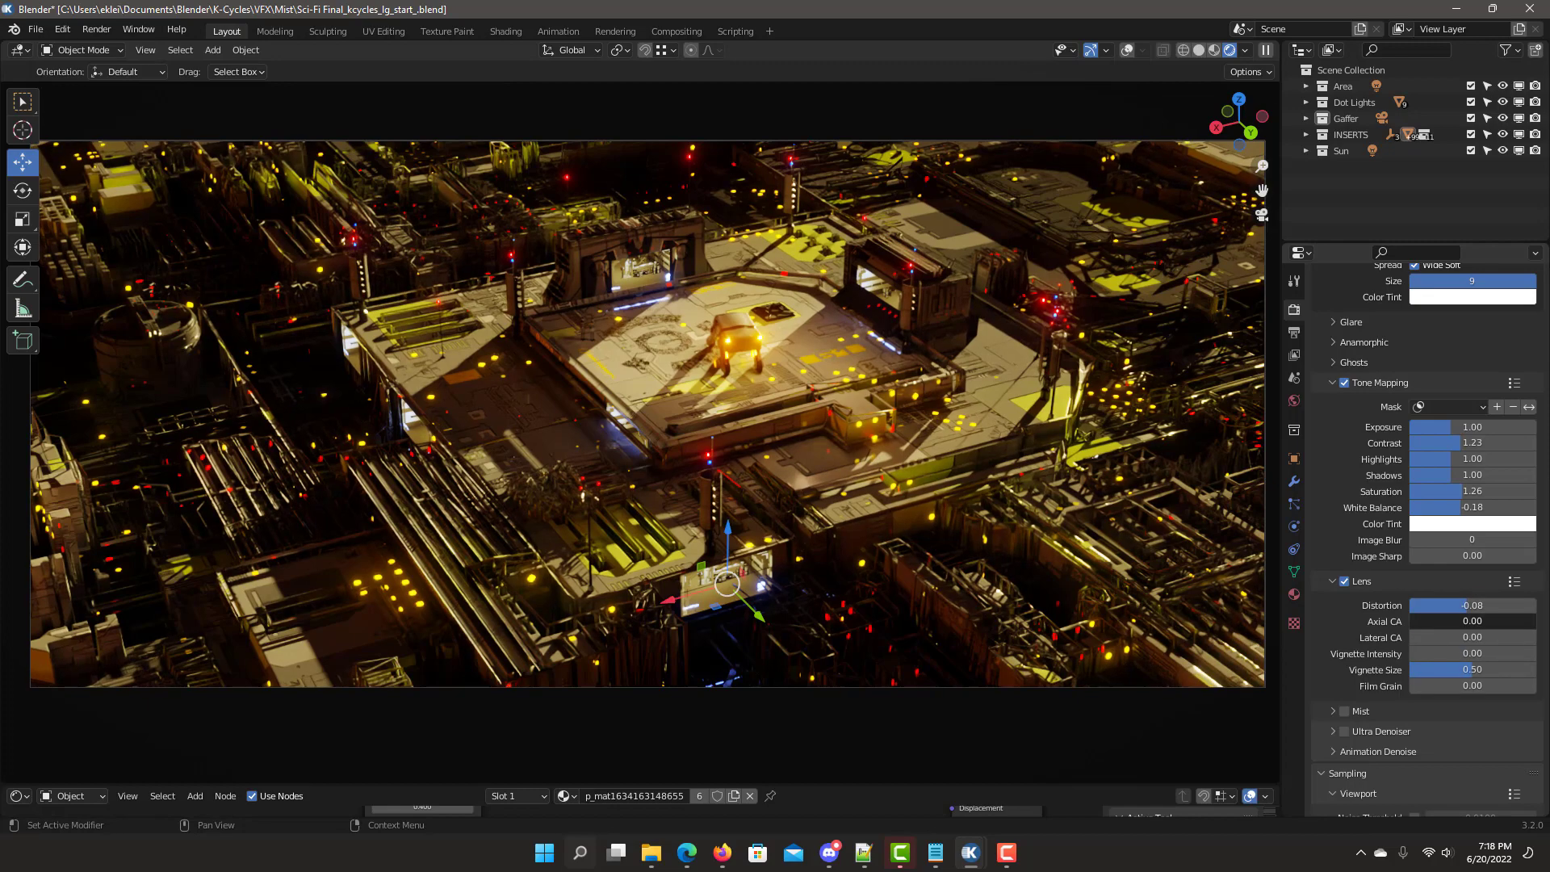
left_click_drag(1429, 620, 1489, 680)
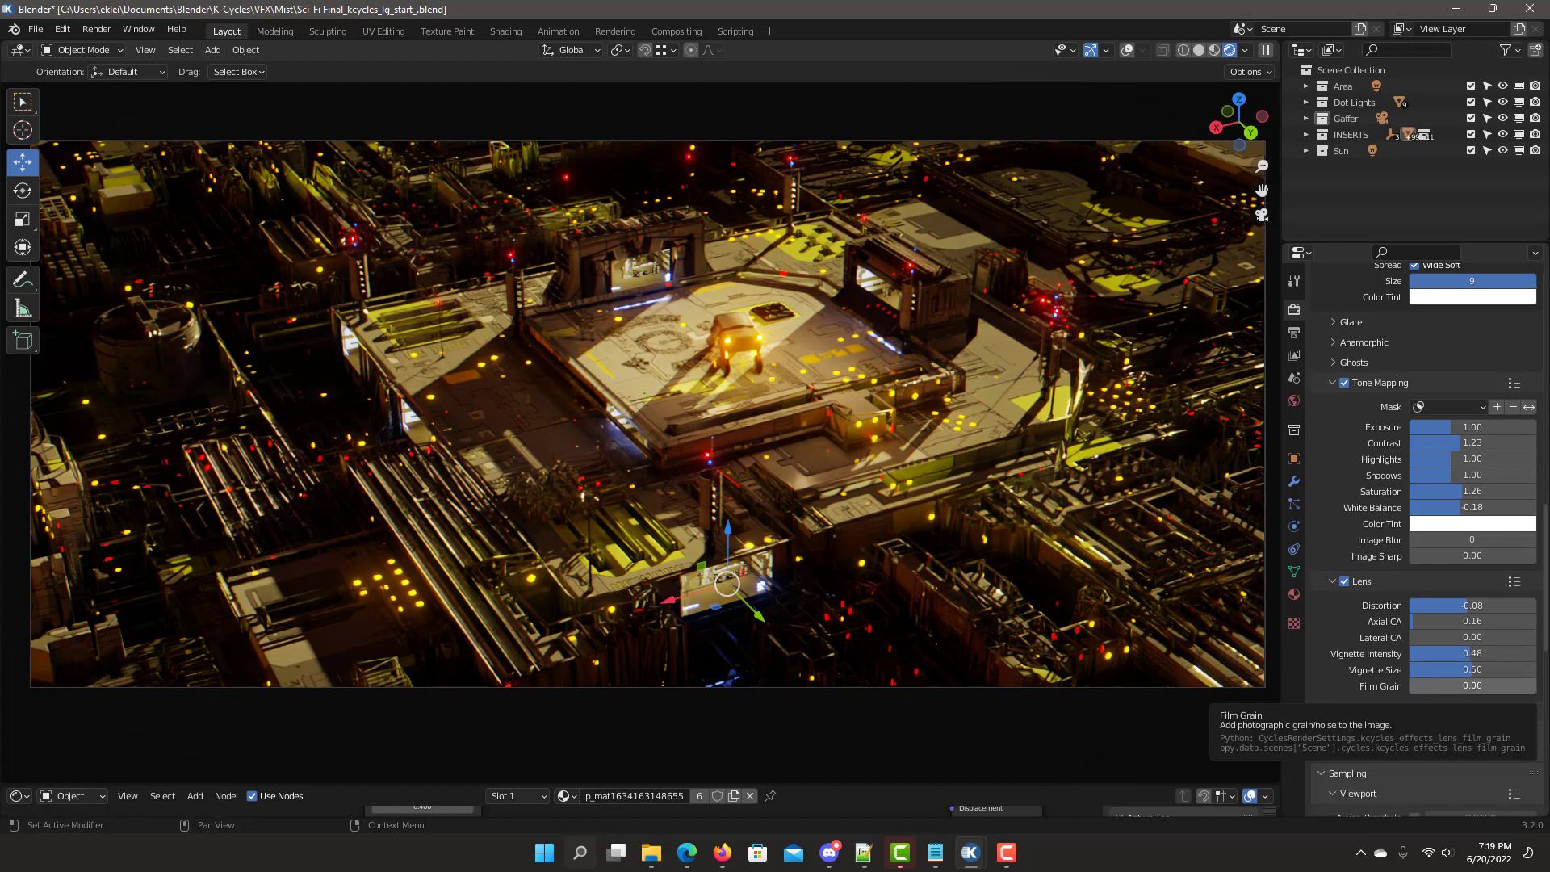
Enable the Post FX Mist effect and show its settings.
scroll(1345, 668, "down", 2)
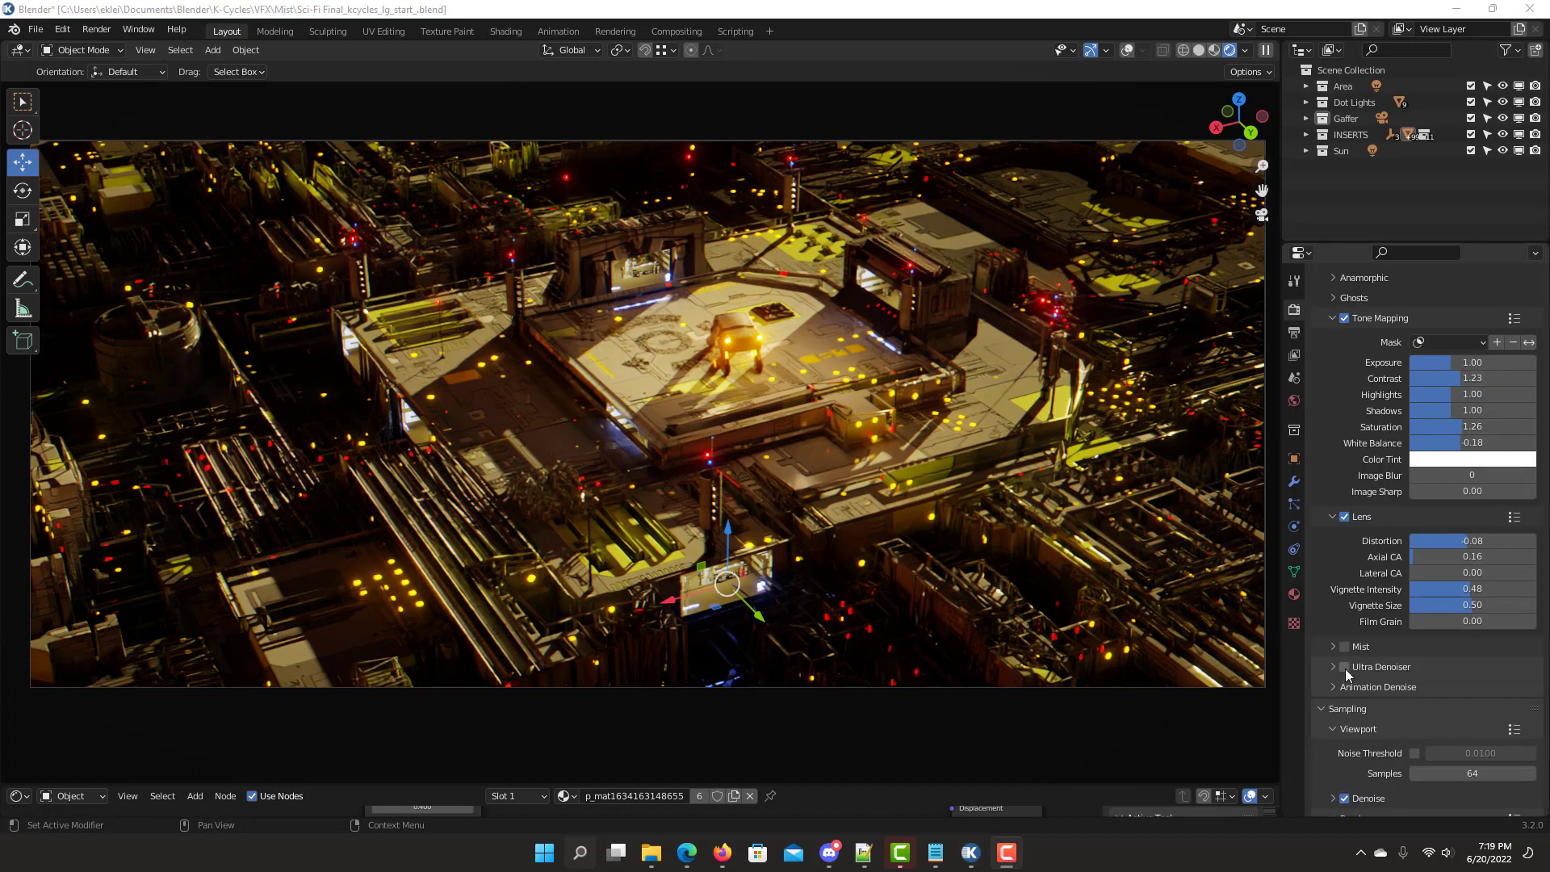
left_click(1340, 647)
left_click(1333, 646)
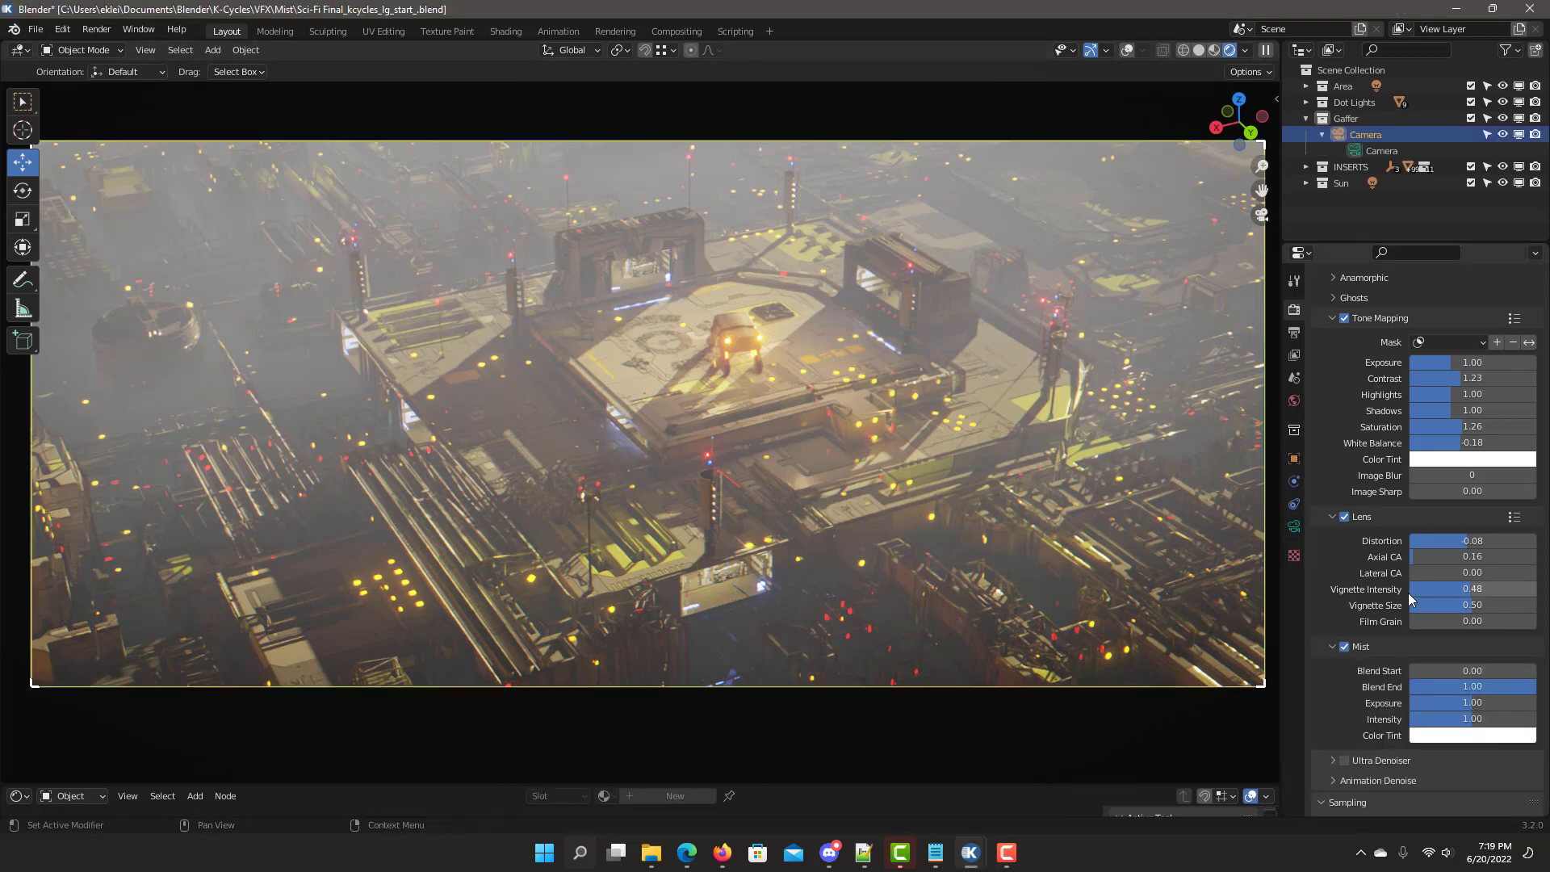
Examine the camera's mist line across the whole scene in a wireframe top view.
left_click(1295, 523)
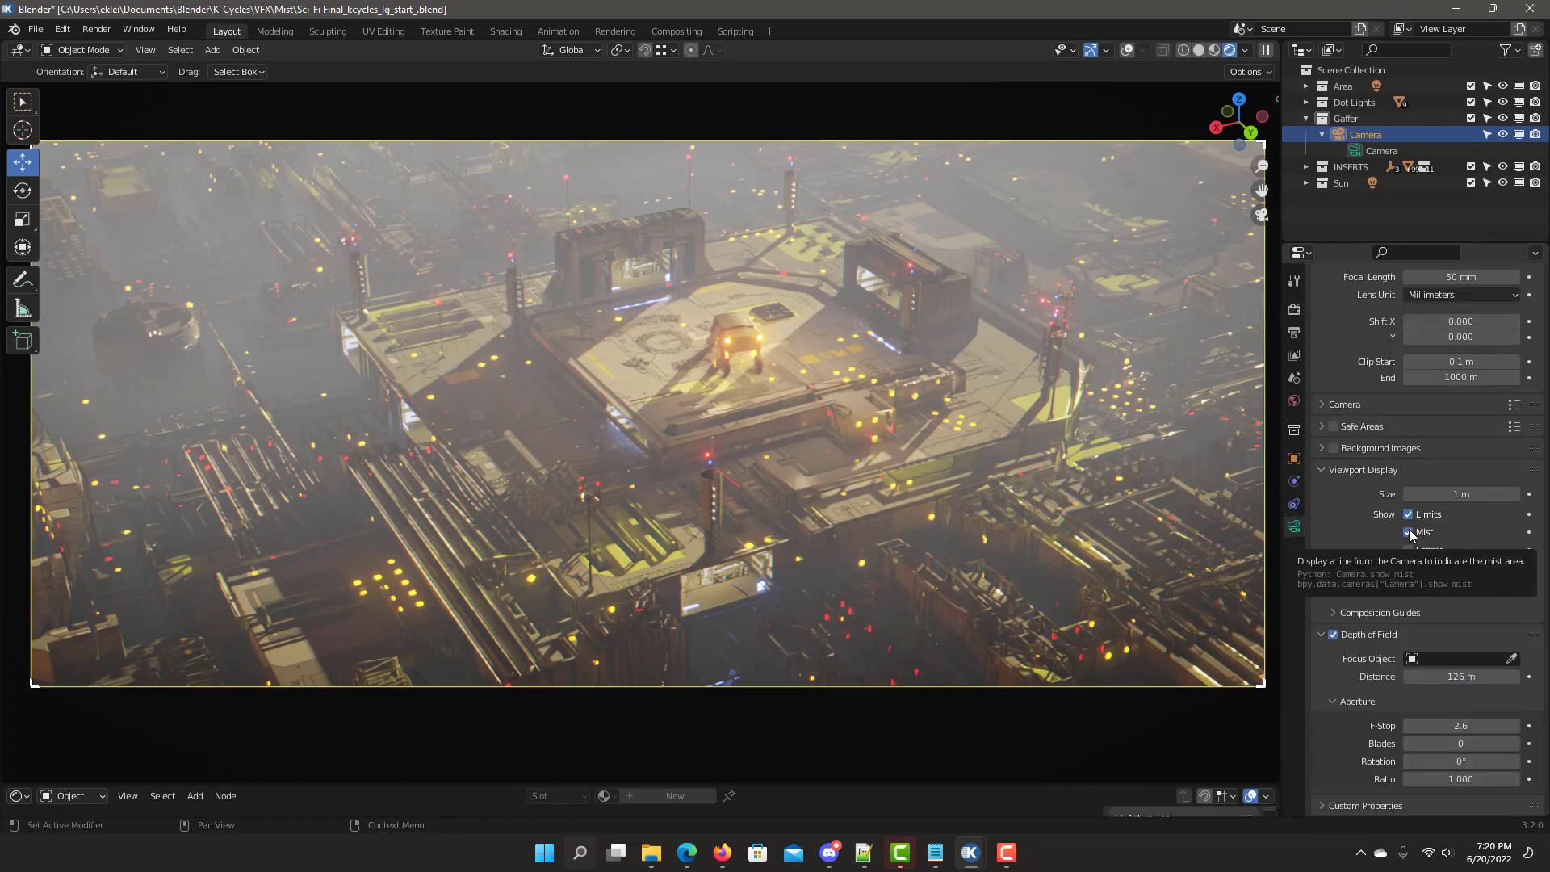
left_click(1184, 50)
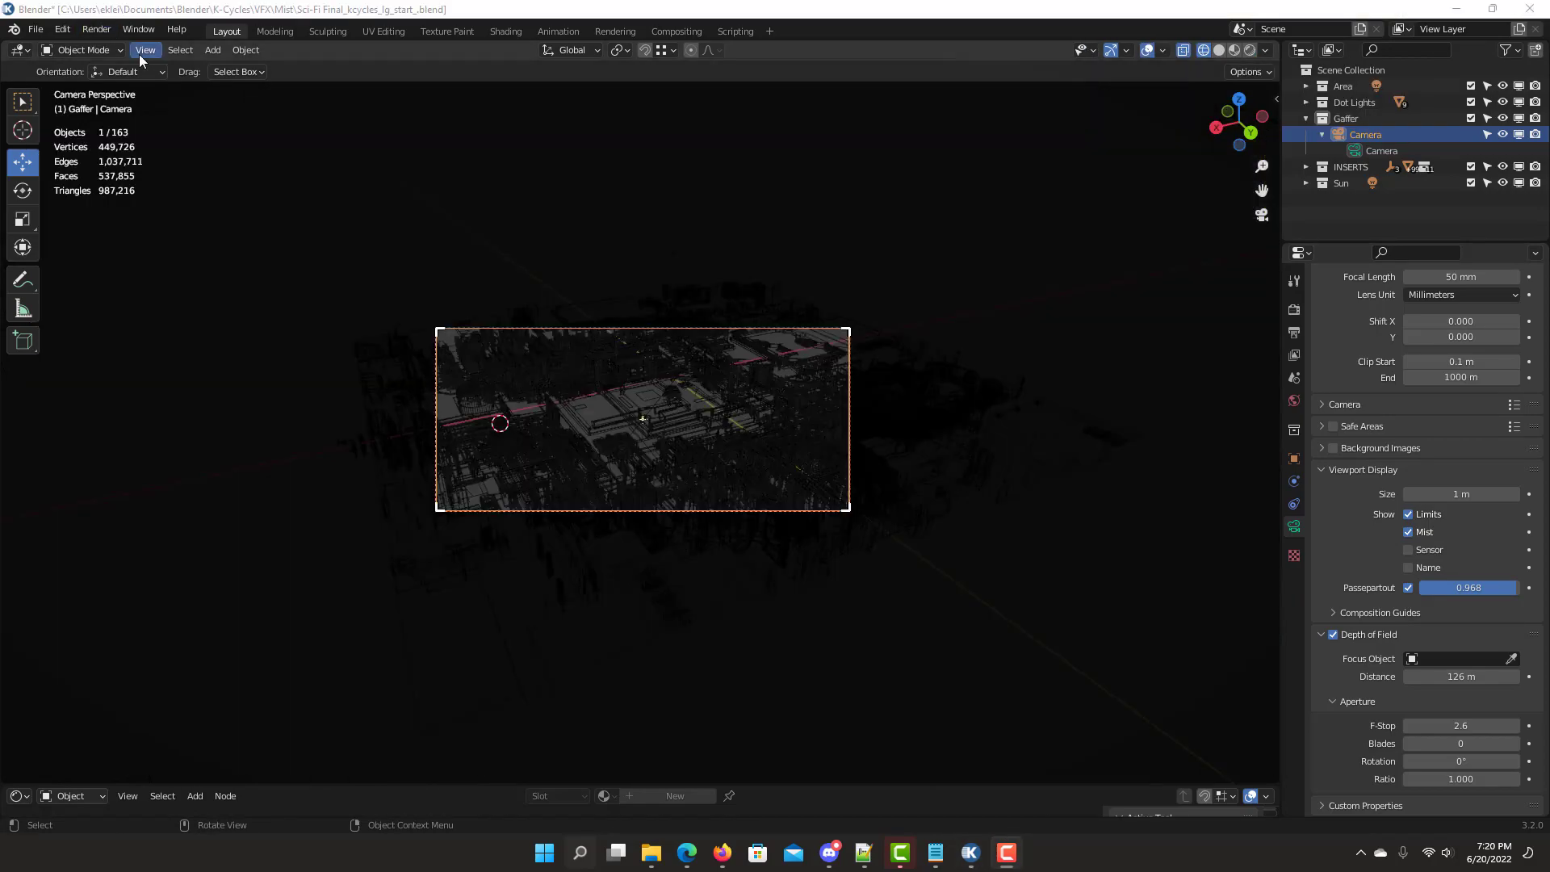
left_click(143, 50)
left_click(406, 276)
scroll(724, 357, "down", 5)
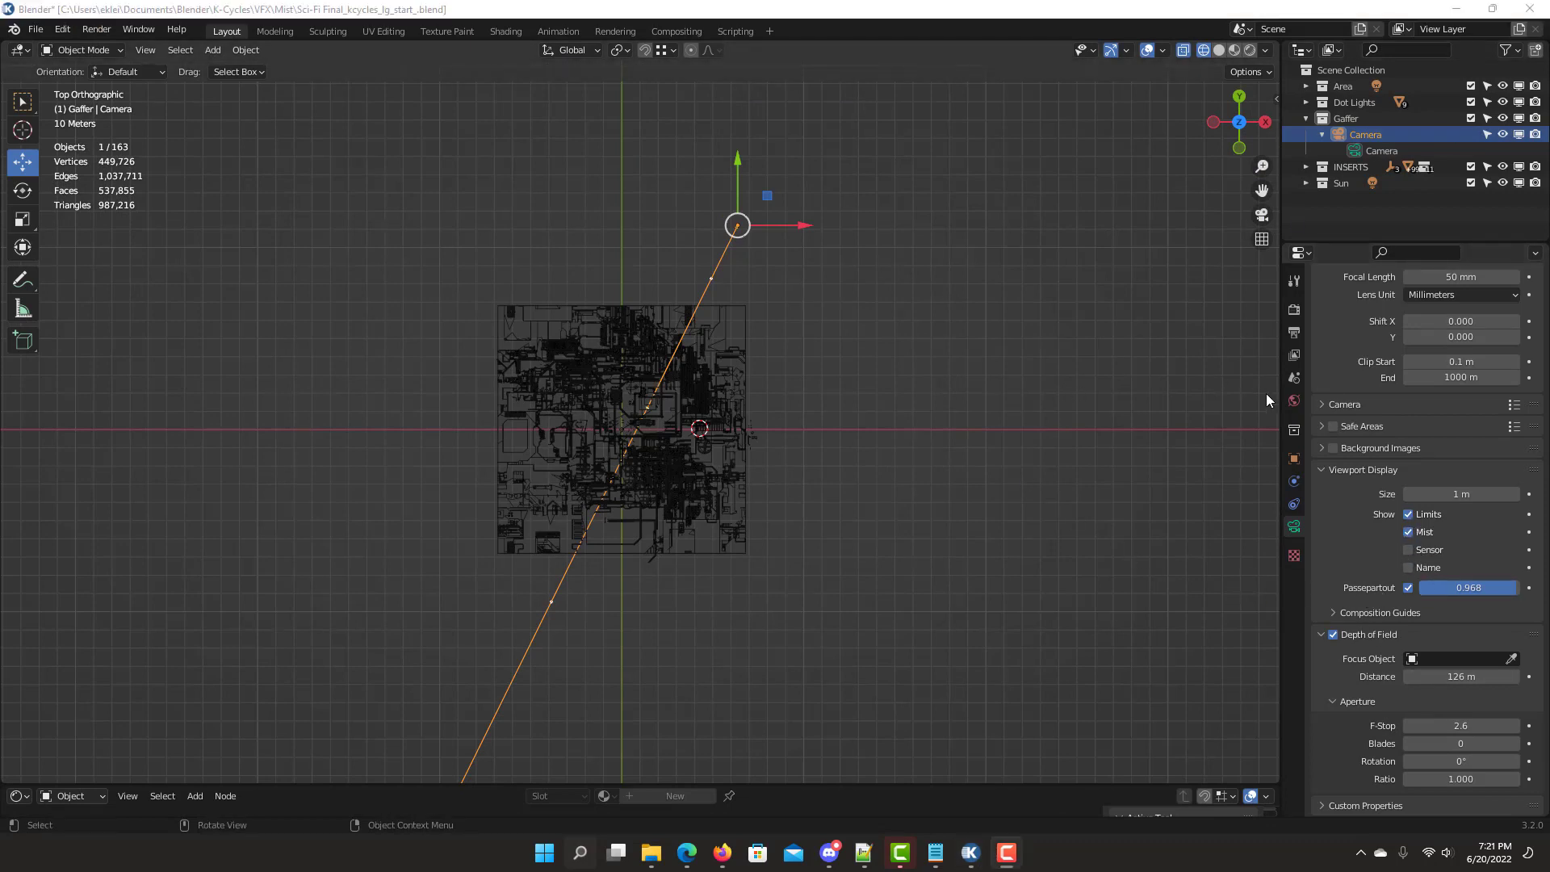
Try adjusting the World Mist Pass Depth against the camera's mist line, and set it back to 224 m.
left_click(1294, 401)
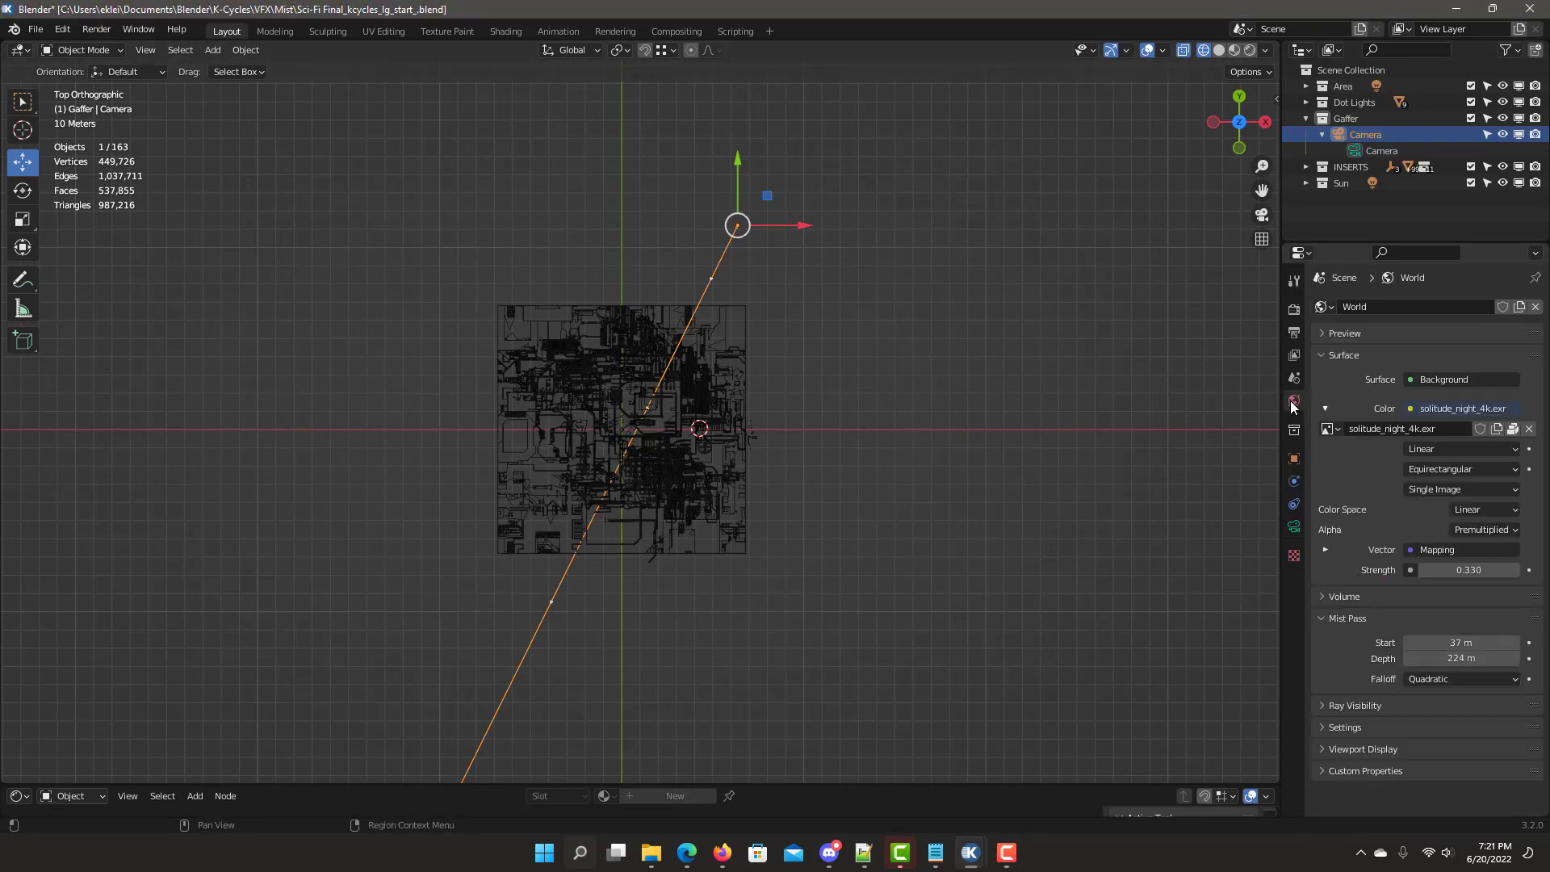
middle_click_drag(726, 243, 761, 299)
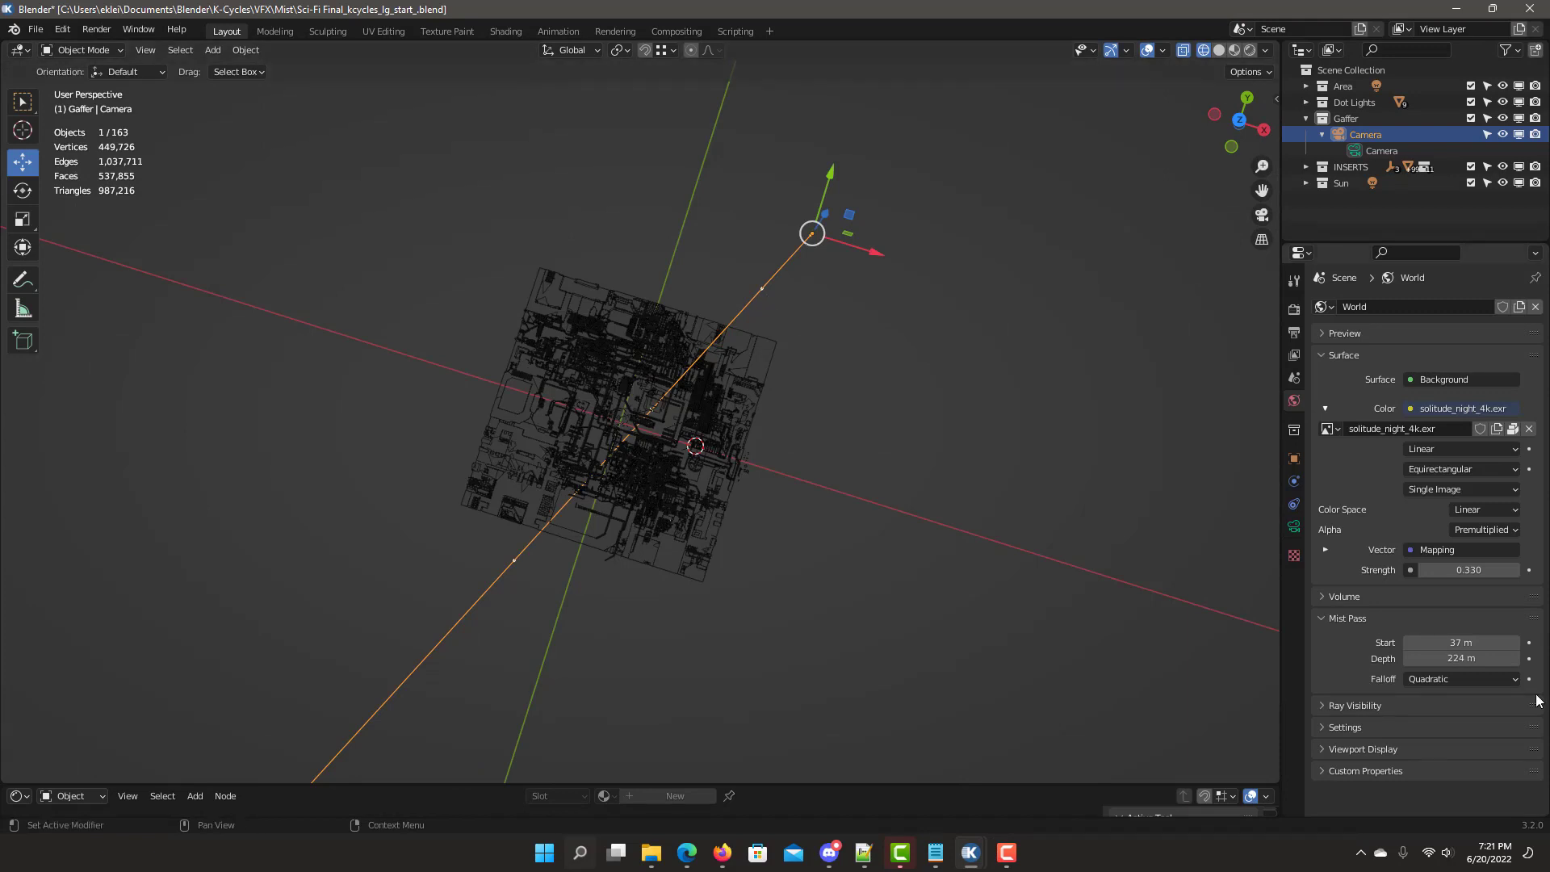
left_click_drag(1463, 643, 1460, 660)
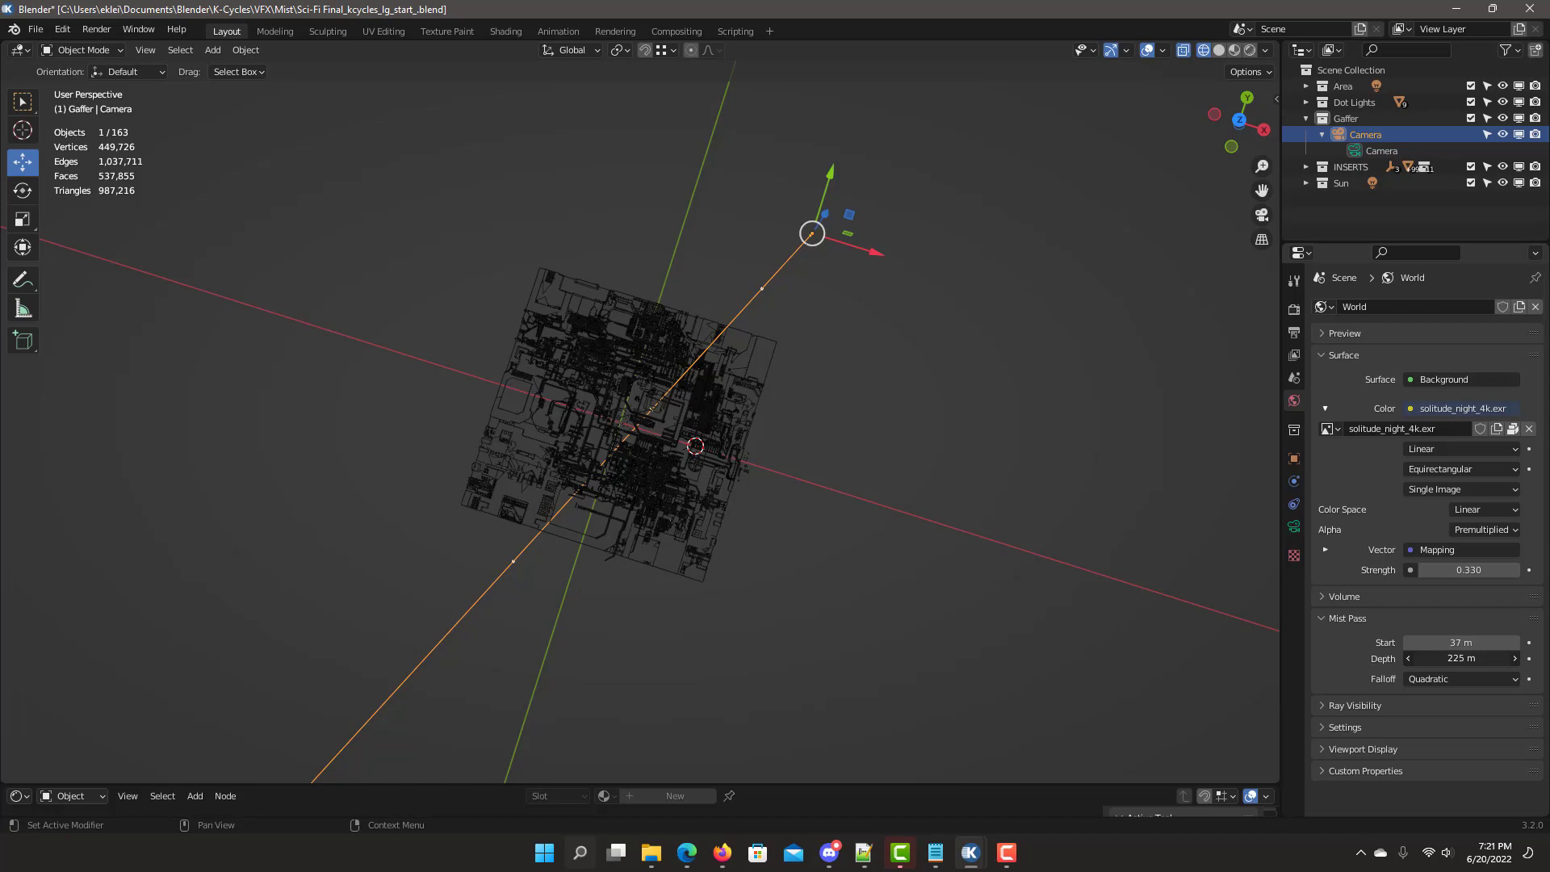
left_click(1461, 658)
type("224")
key("Return")
Deselect the camera and return to the rendered camera view.
middle_click_drag(1017, 388, 1000, 490)
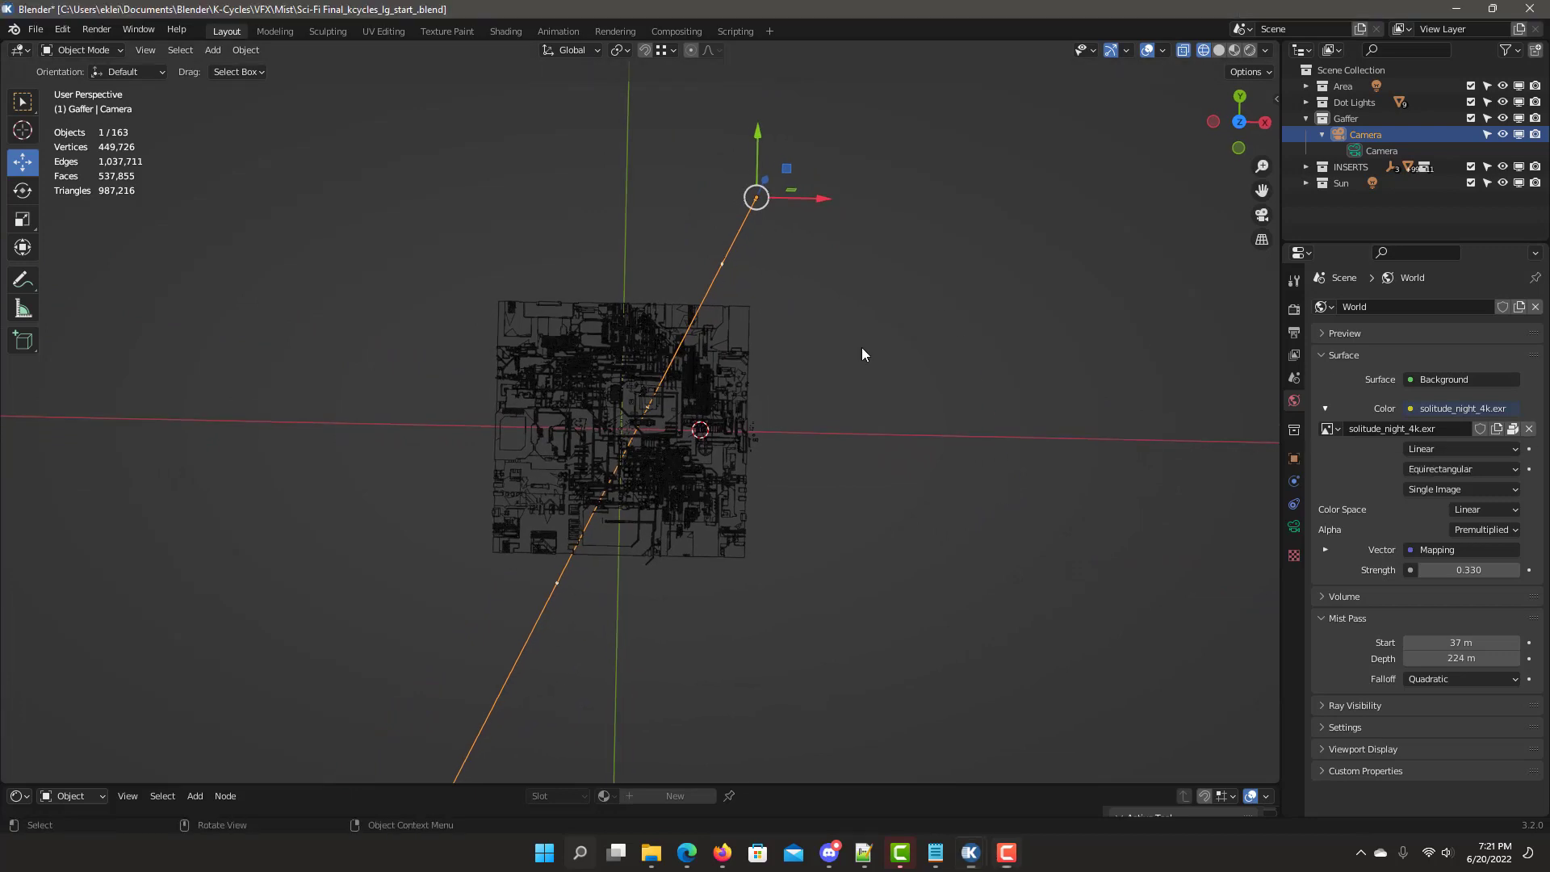
left_click(861, 347)
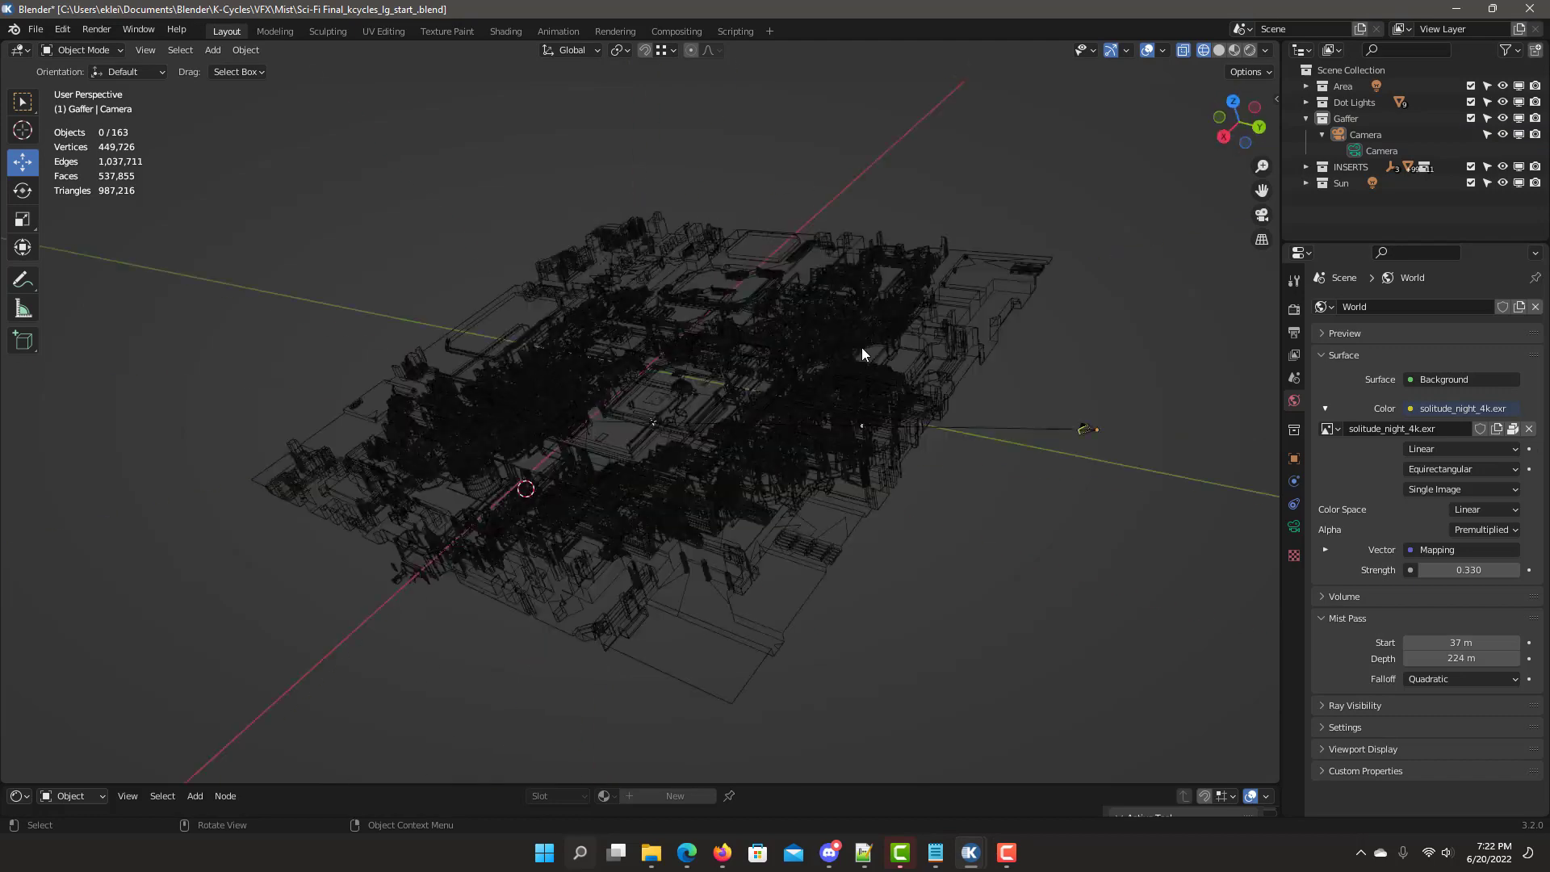
key("KP_0")
key("shift+z")
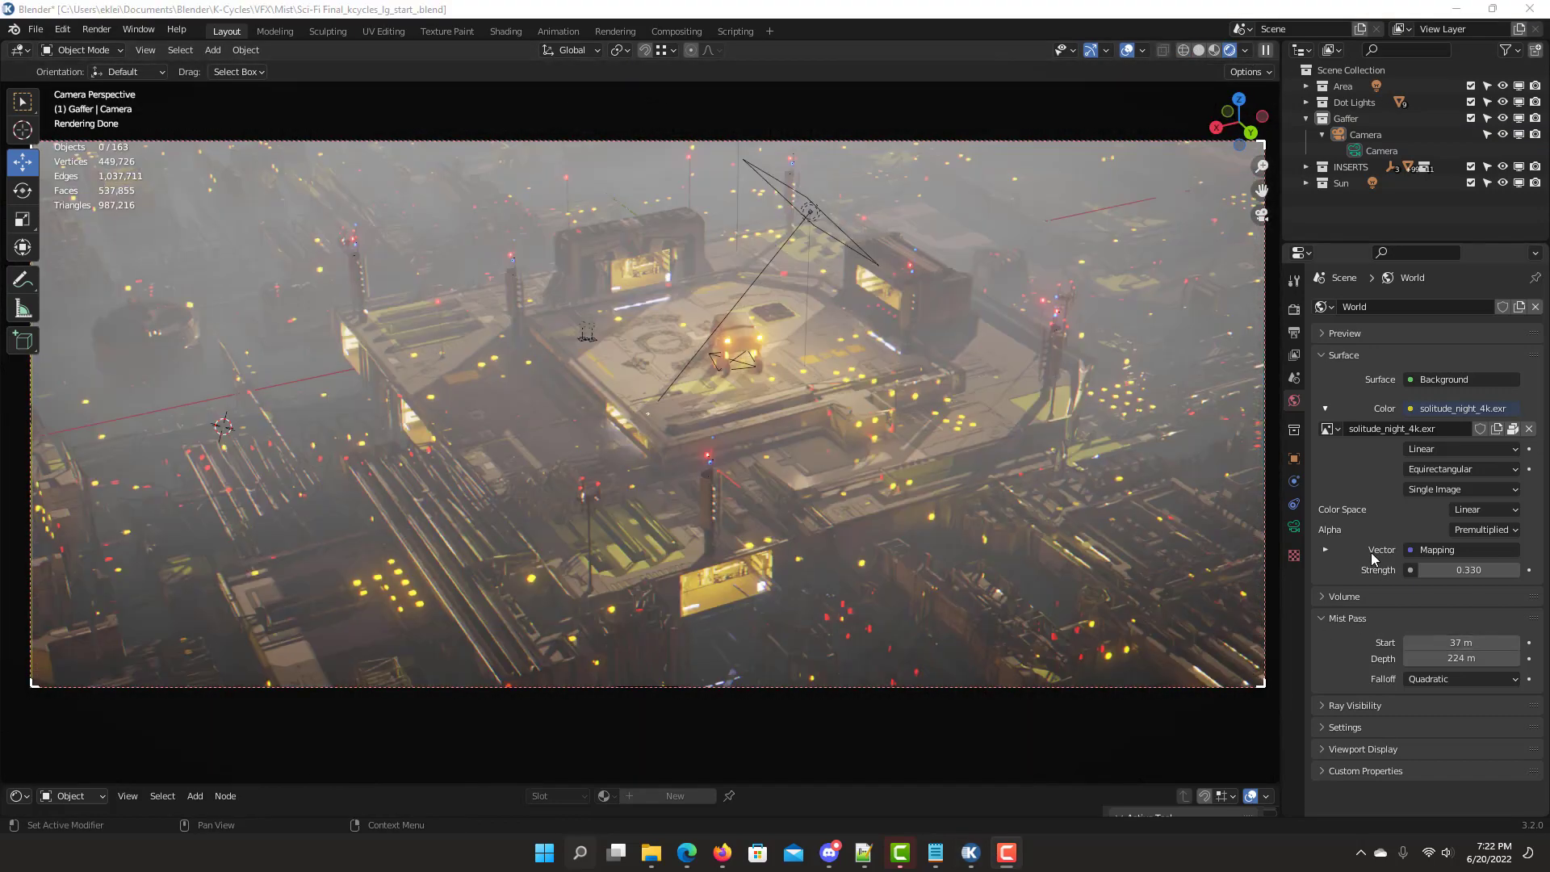
Set the Post FX Mist to Blend Start 0.08, Blend End 0.87, Exposure 1.02 and Intensity 1.04 with an orange Color Tint.
left_click(1294, 310)
scroll(1376, 607, "down", 15)
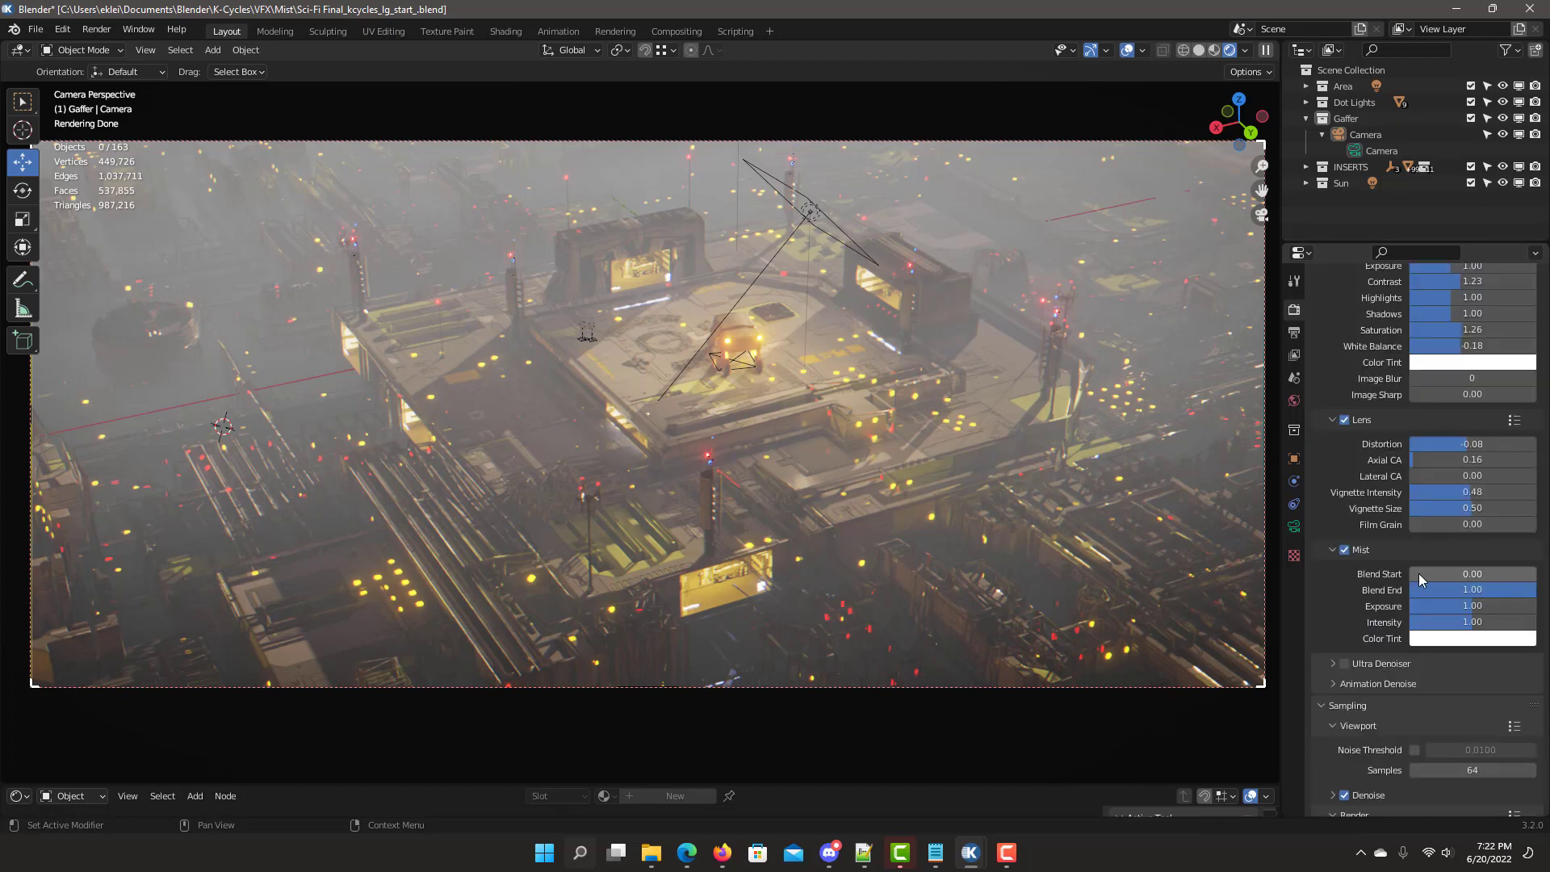
left_click(1433, 575)
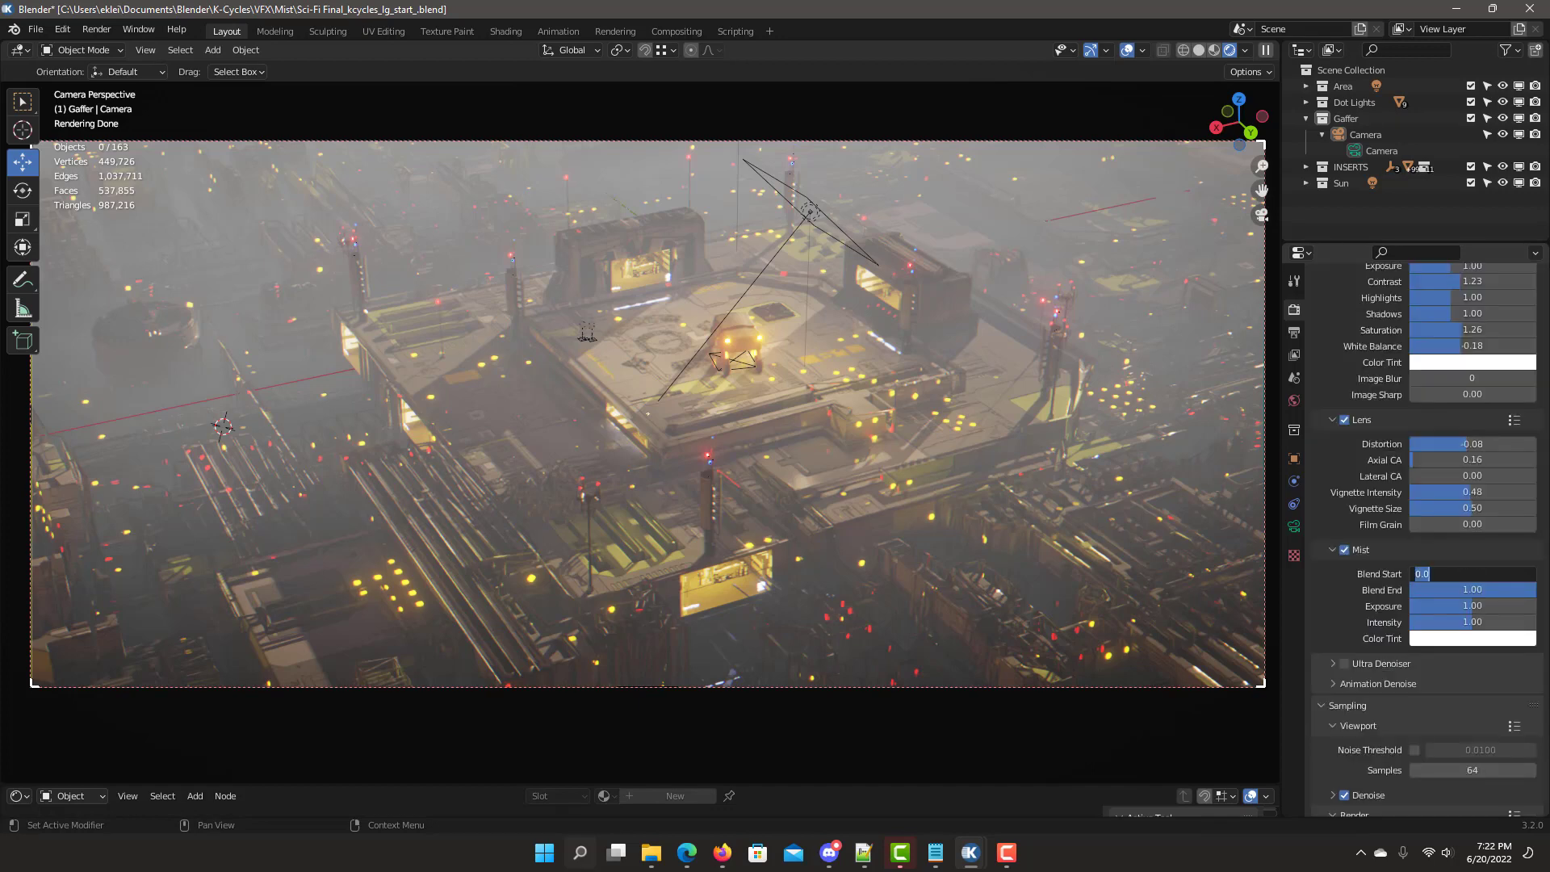
type("0.08")
key("Return")
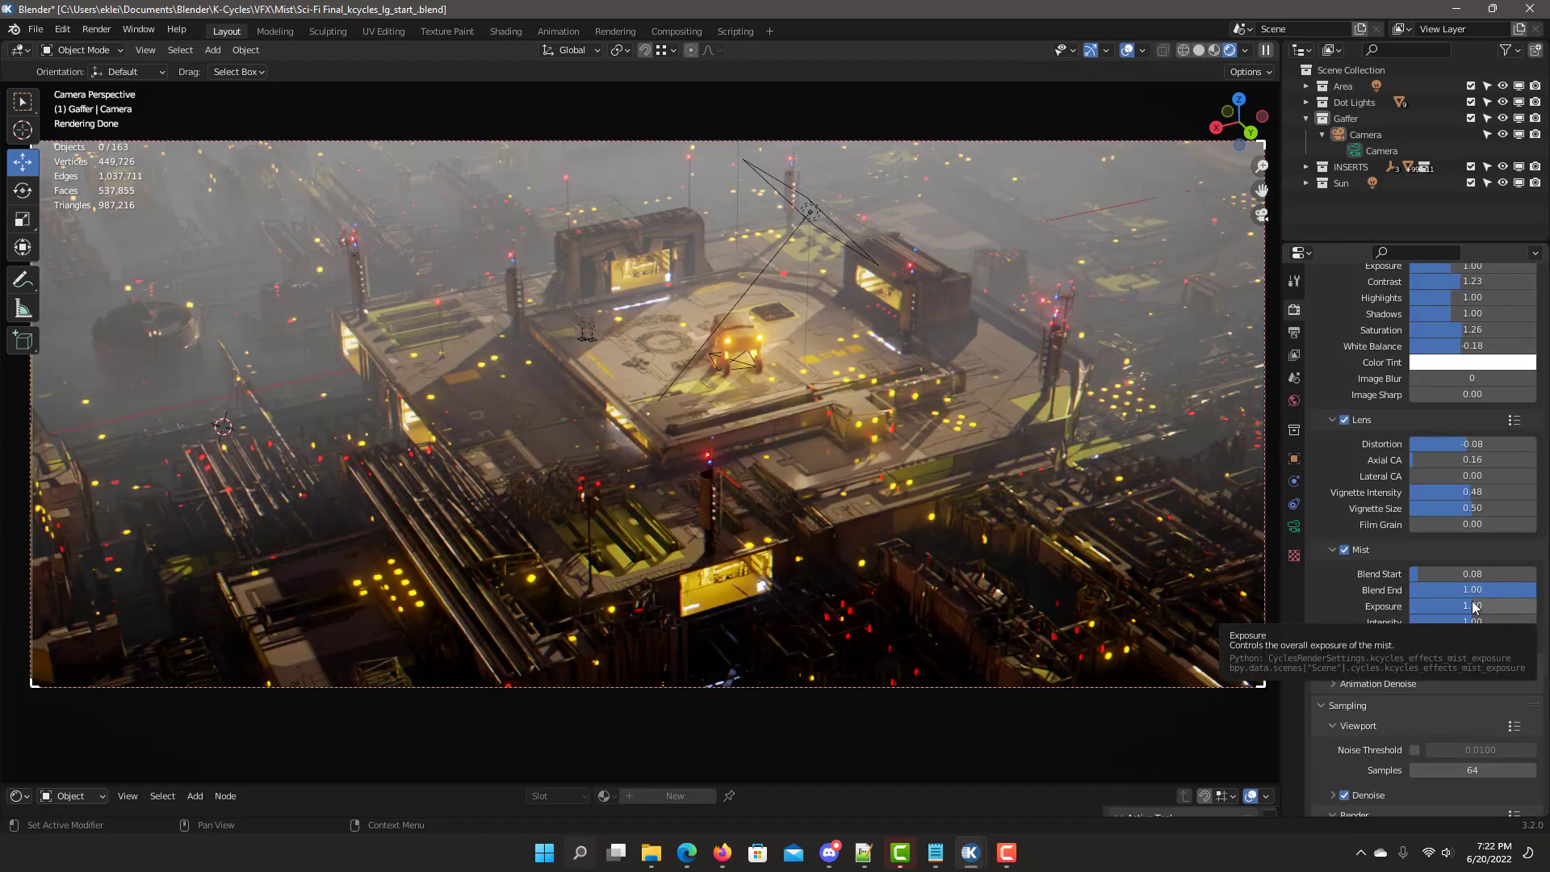
left_click(1473, 590)
type(".87")
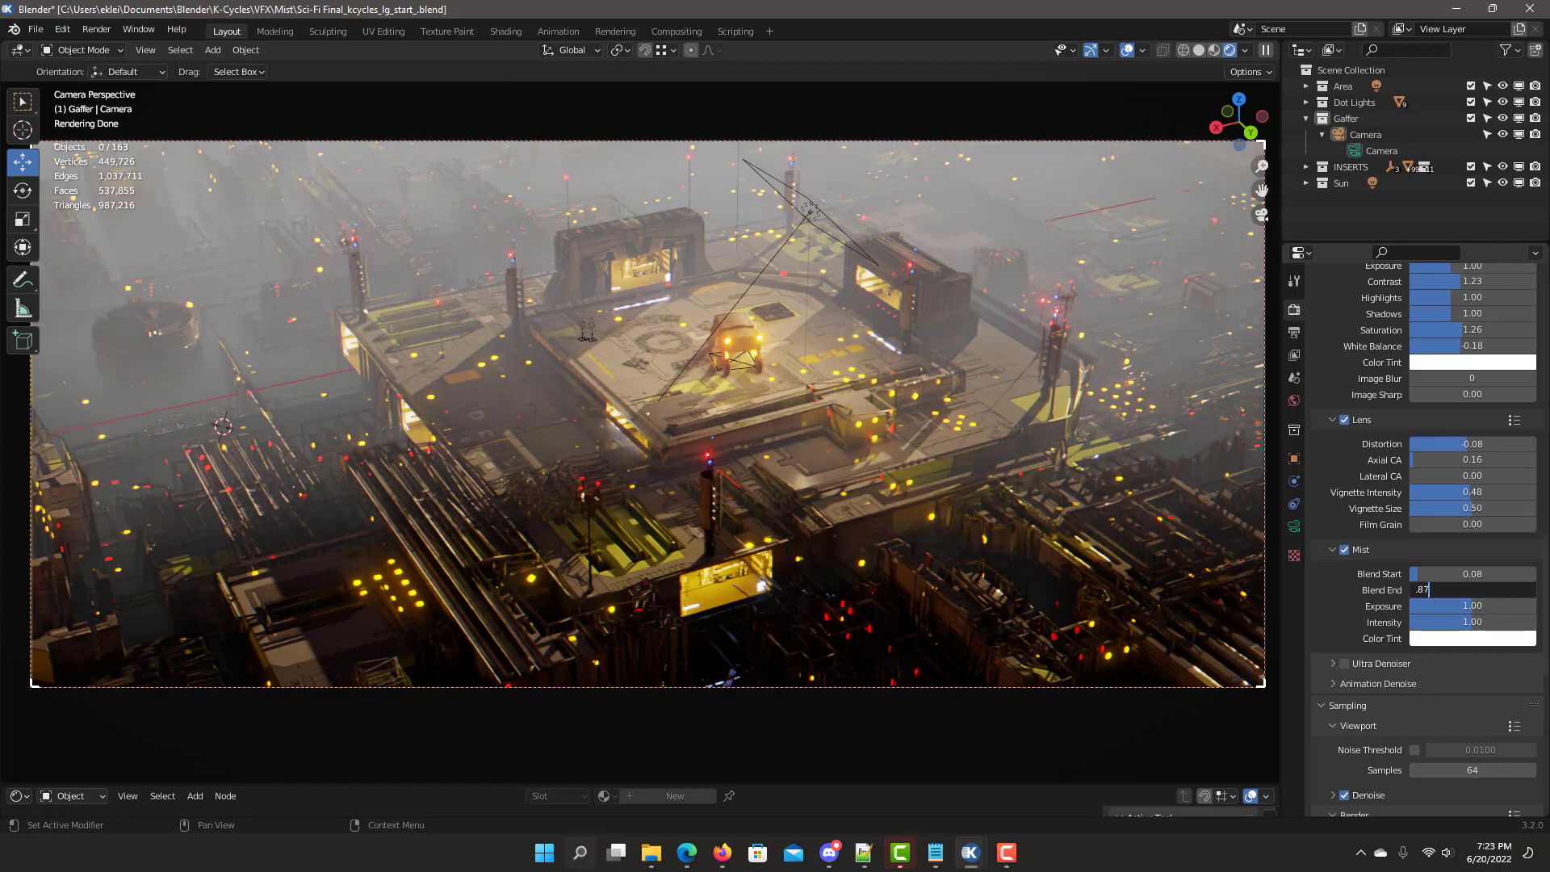
key("Return")
mouse_move(1465, 606)
left_mouse_down()
mouse_move(1485, 606)
mouse_move(1469, 607)
left_mouse_up()
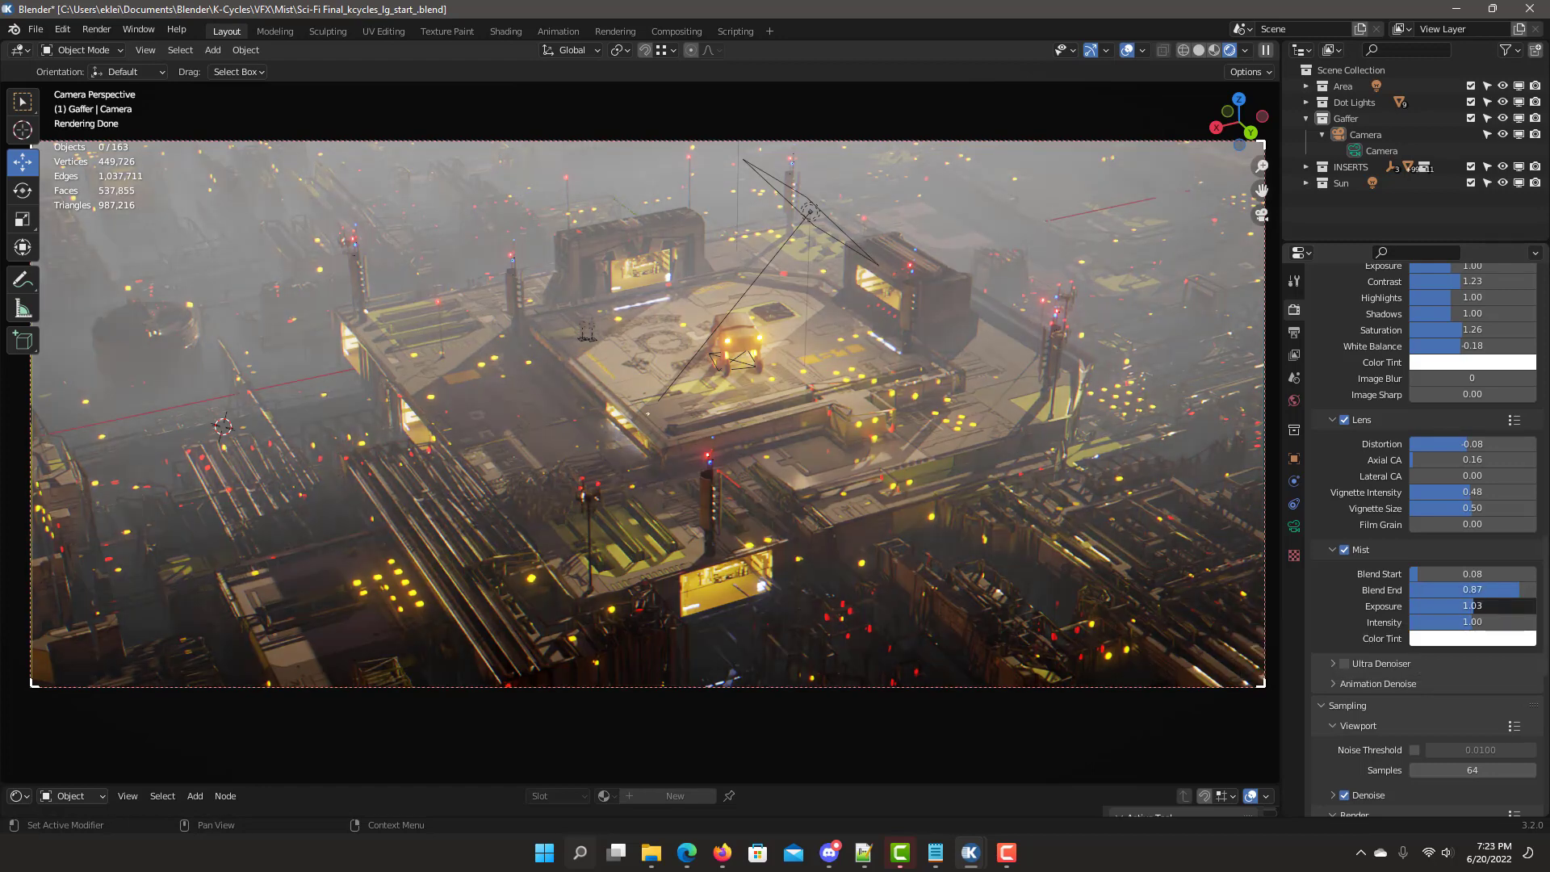
left_click_drag(1462, 623, 1479, 639)
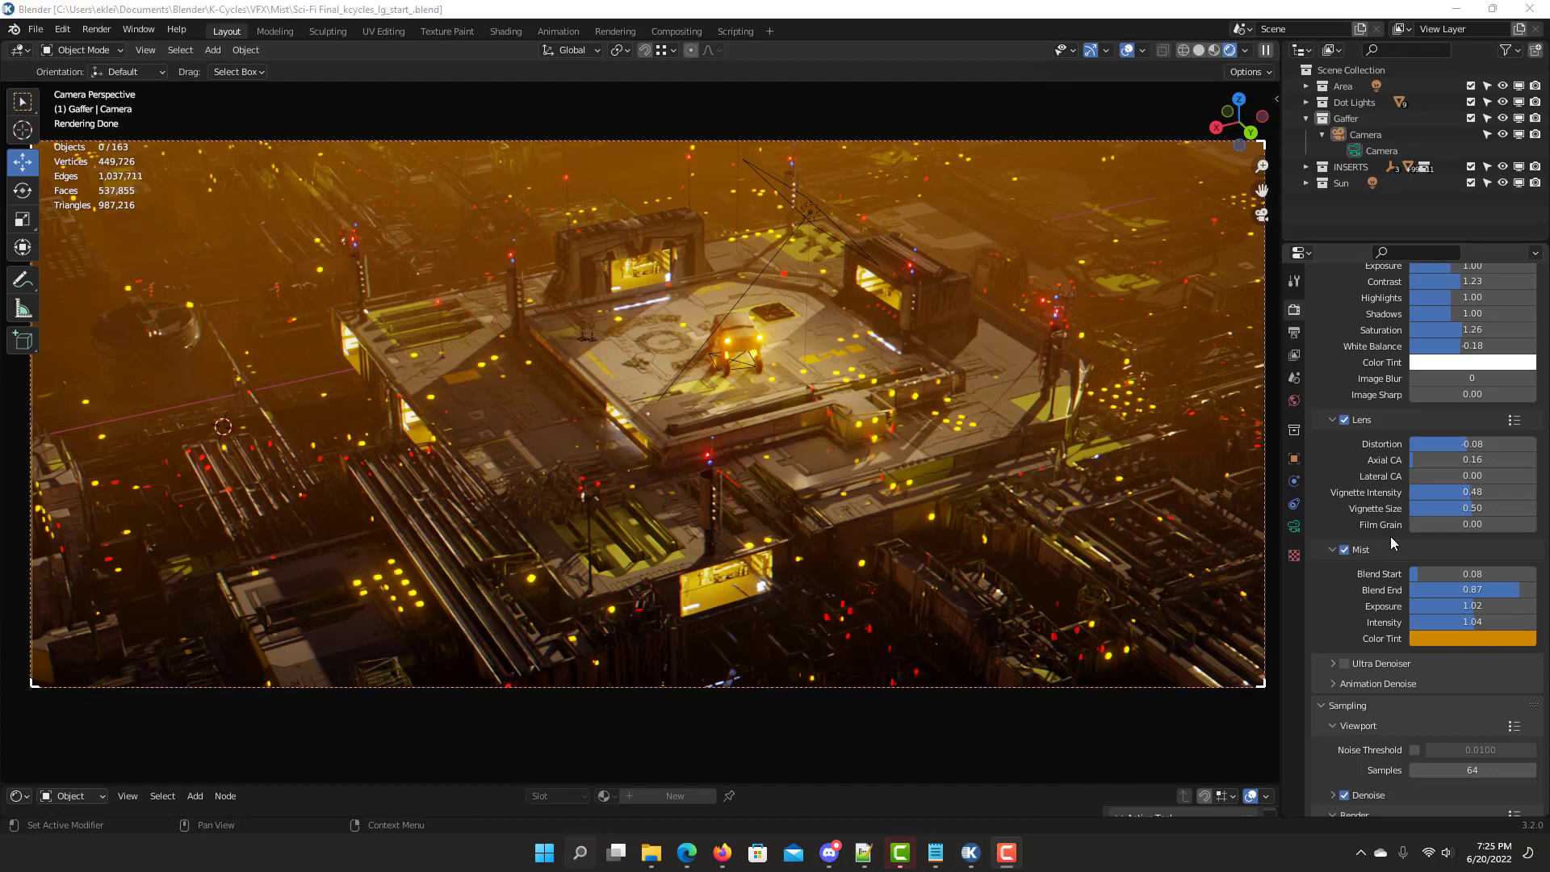
Set the tone mapping Power of the Medlab02 light group to 0.91.
scroll(1392, 536, "up", 20)
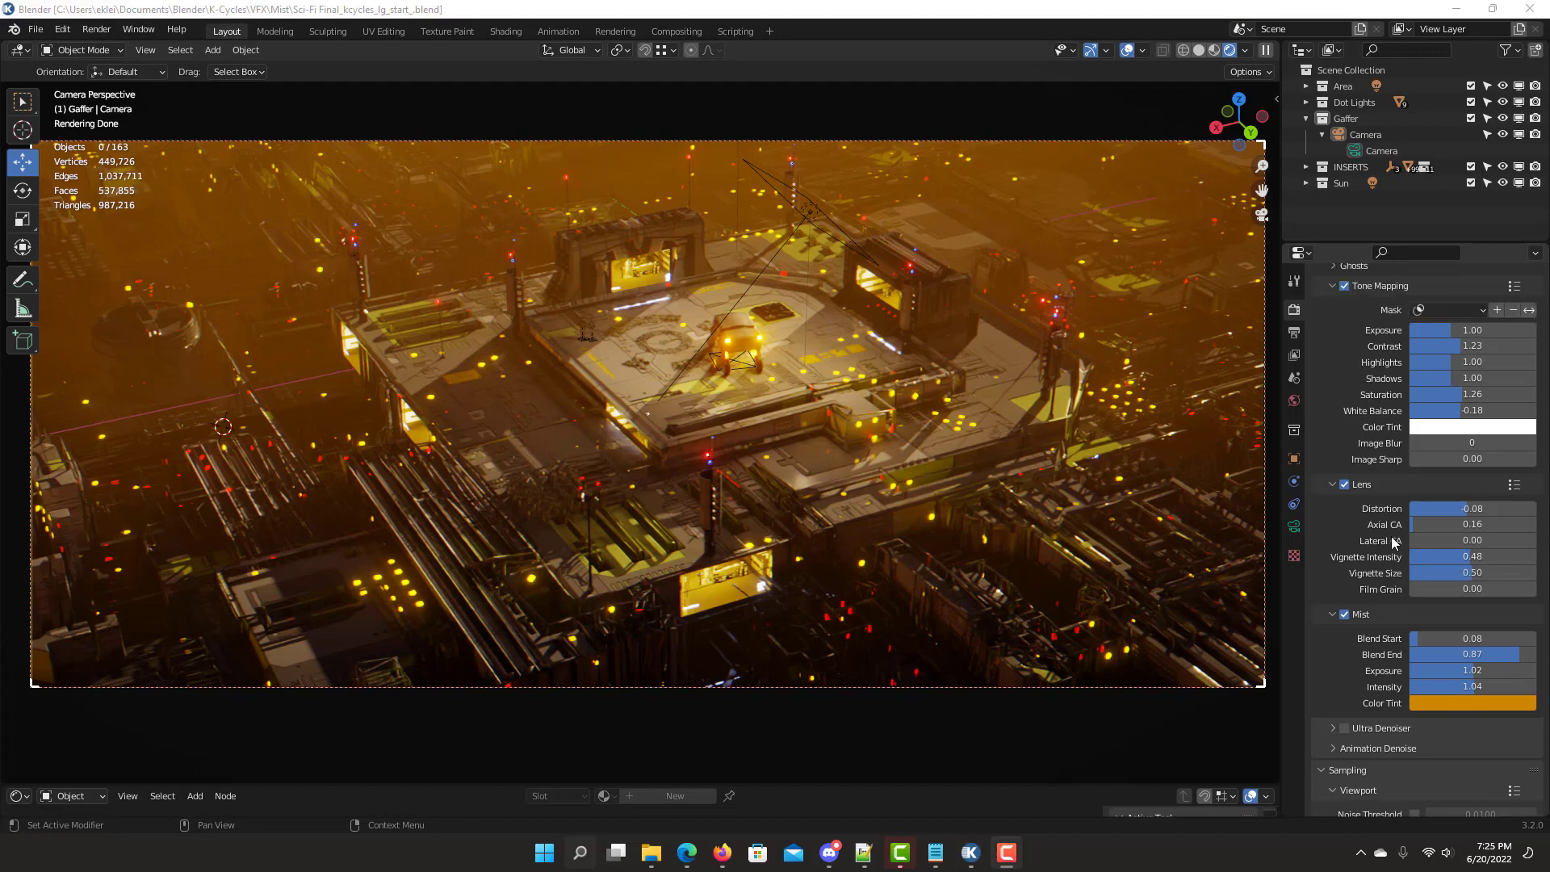
scroll(1392, 536, "up", 1)
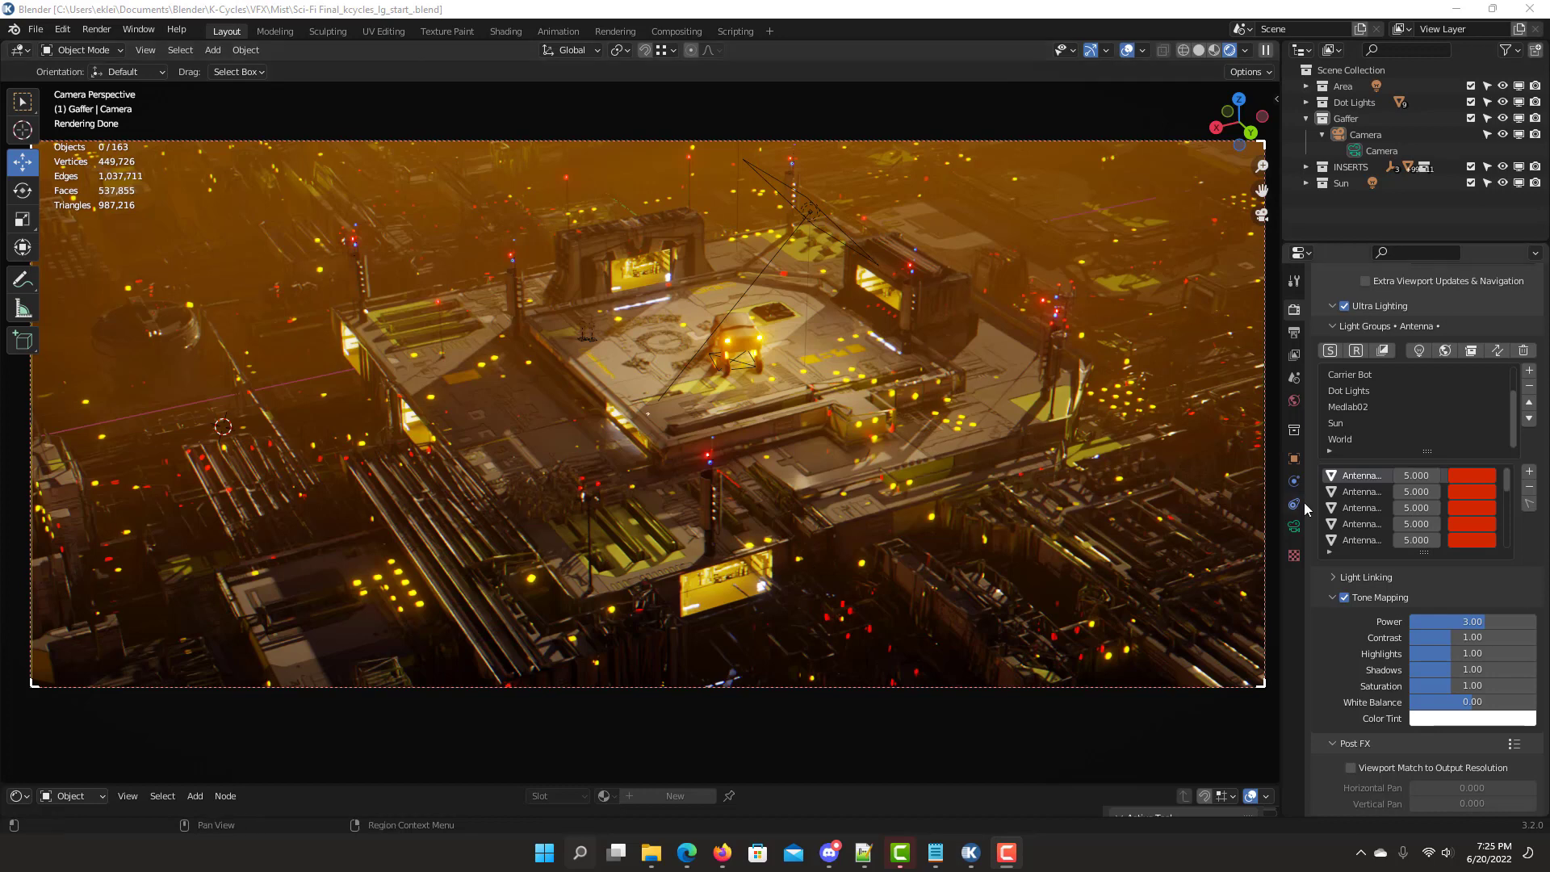
left_click(1335, 406)
left_click_drag(1421, 628, 1409, 628)
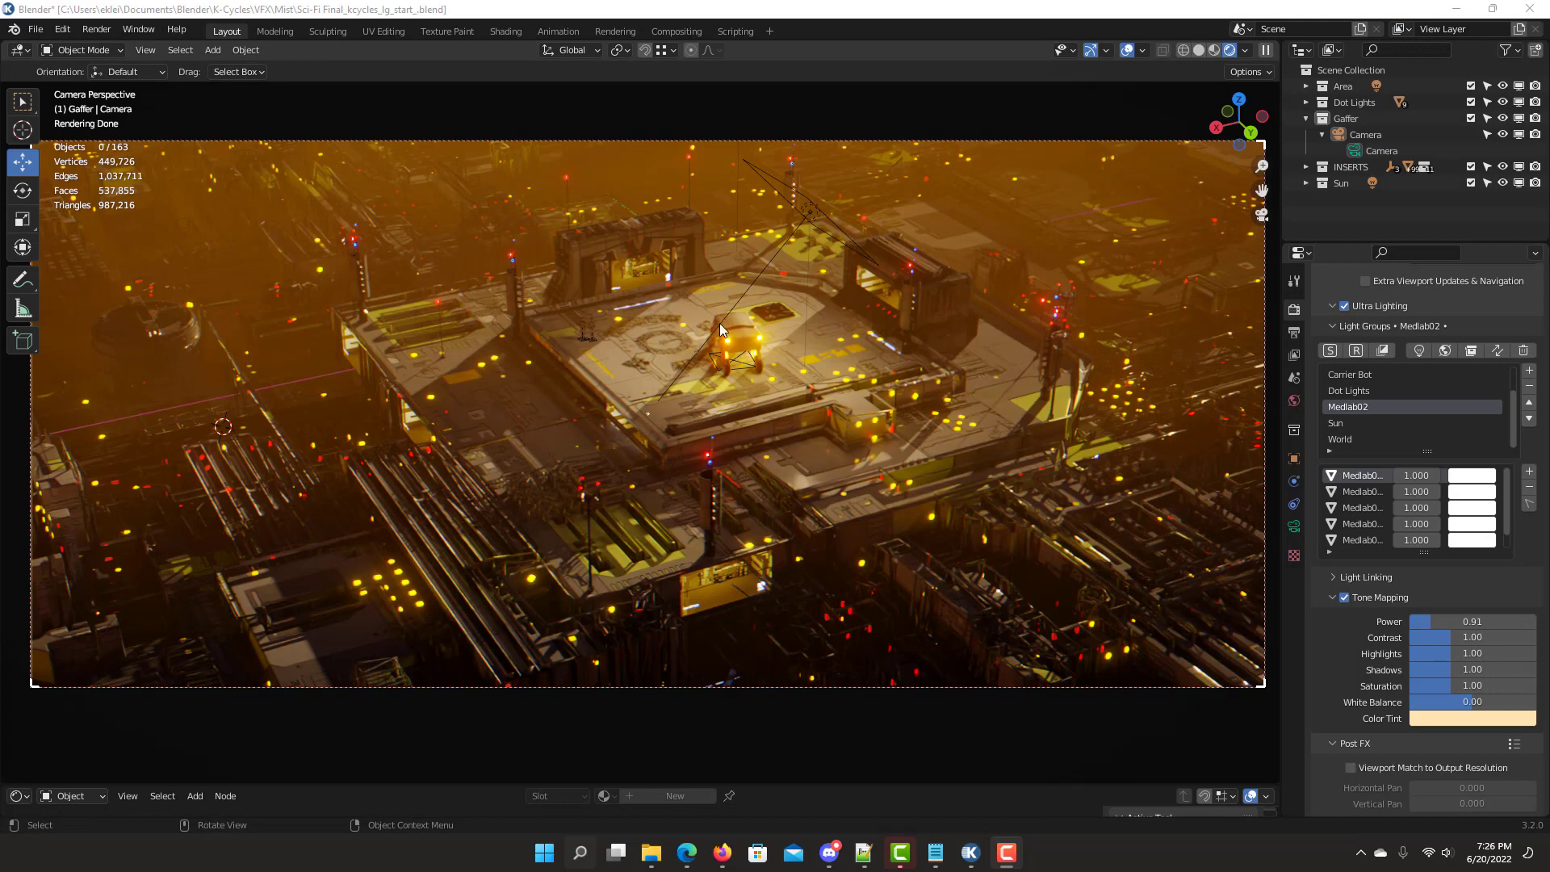
Set the tone mapping Power of the Area light group to 3.36.
scroll(1356, 388, "up", 2)
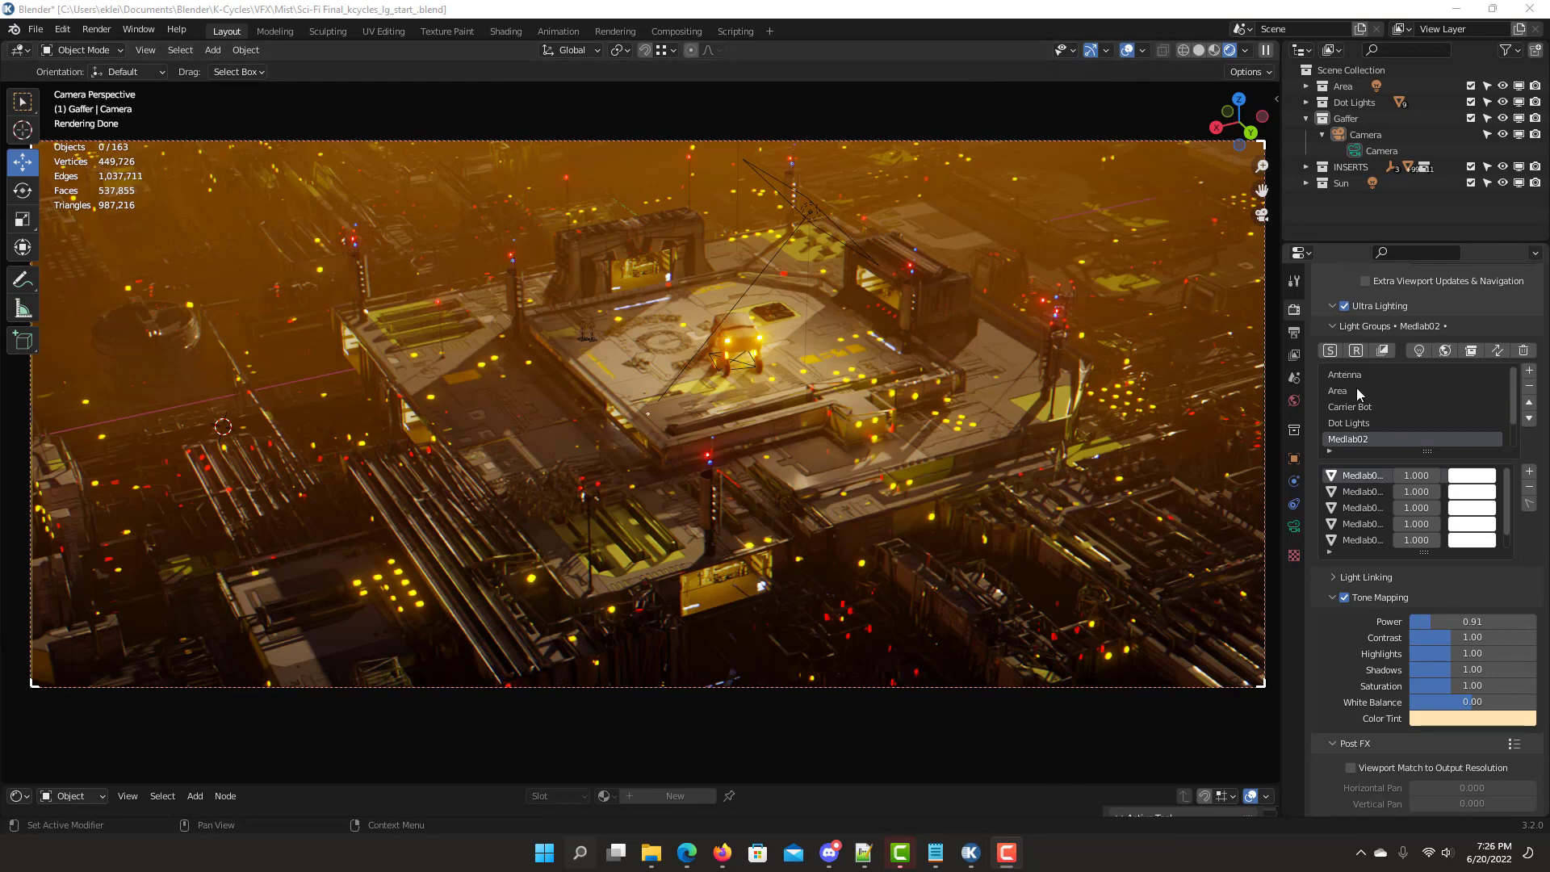
left_click(1338, 391)
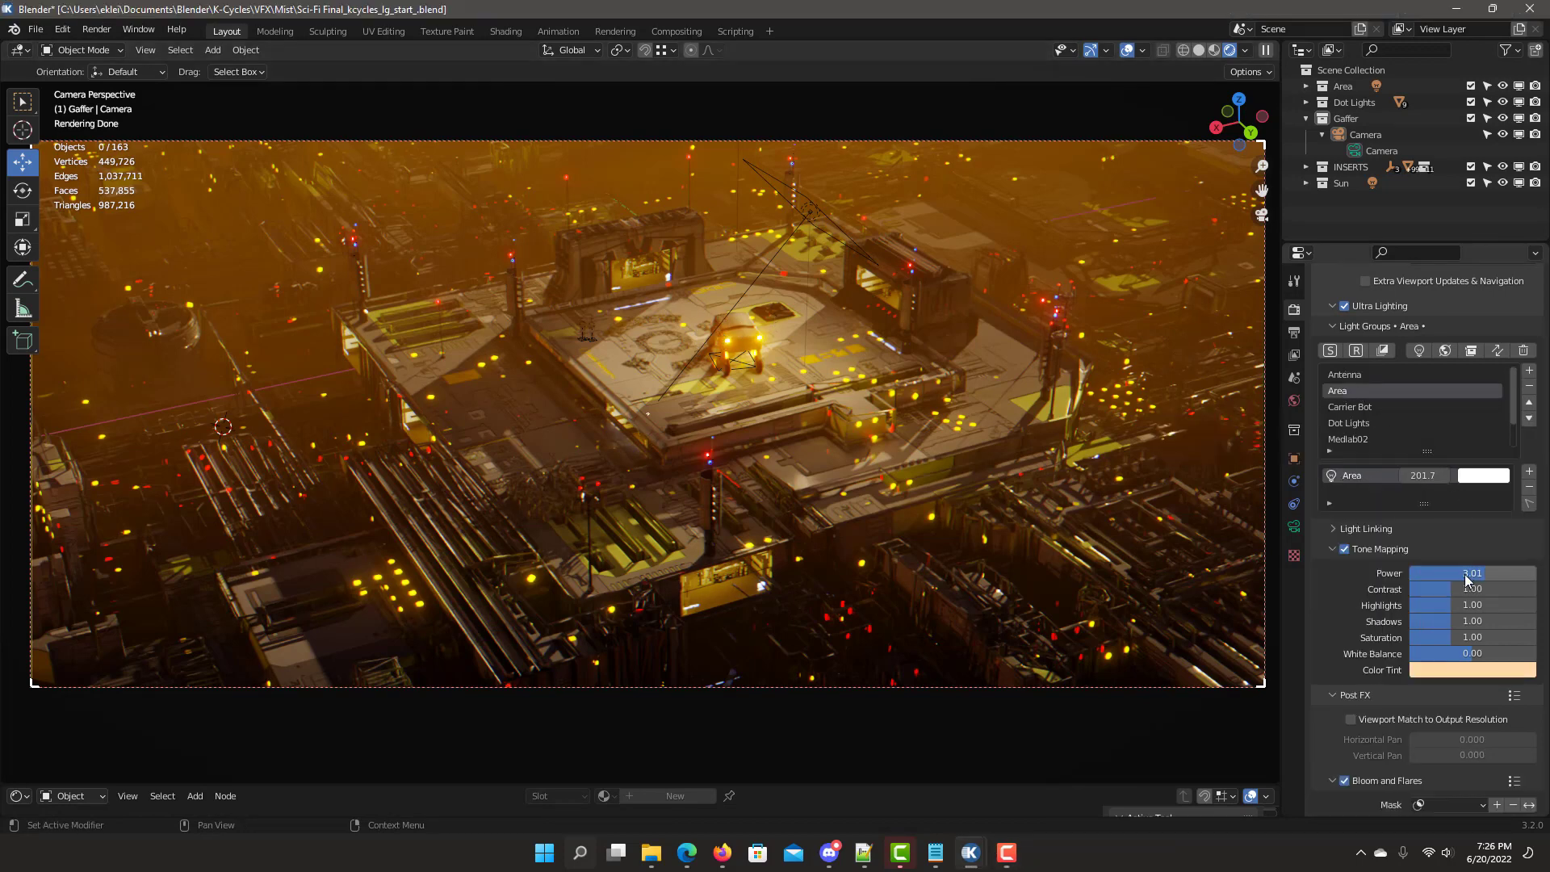
left_click_drag(1488, 573, 1493, 573)
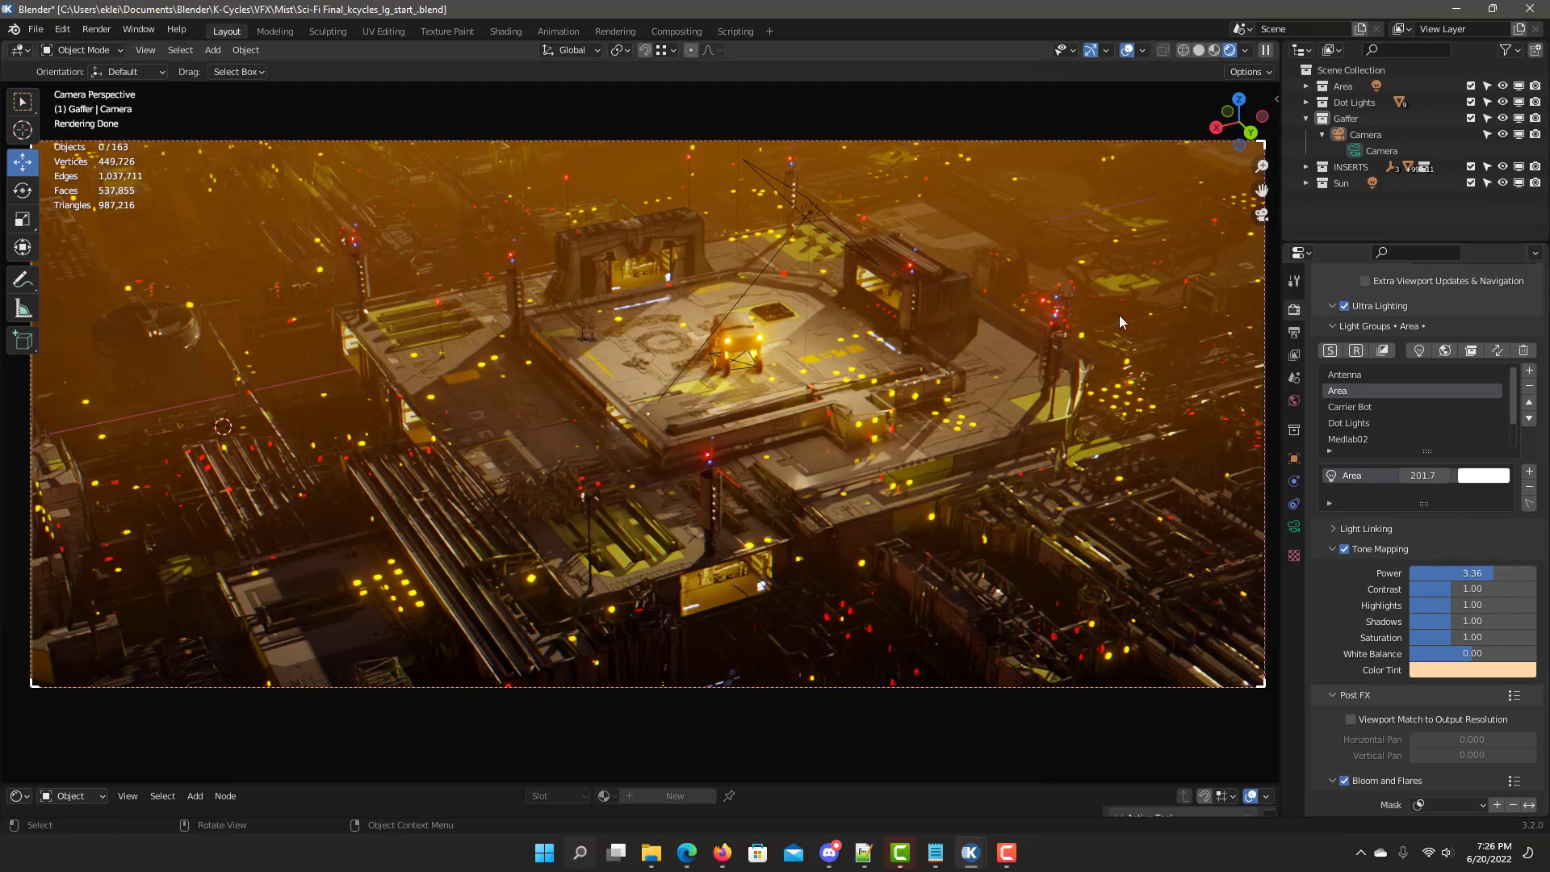
Try a Post FX Mist Exposure of 1.03.
scroll(1437, 452, "down", 10)
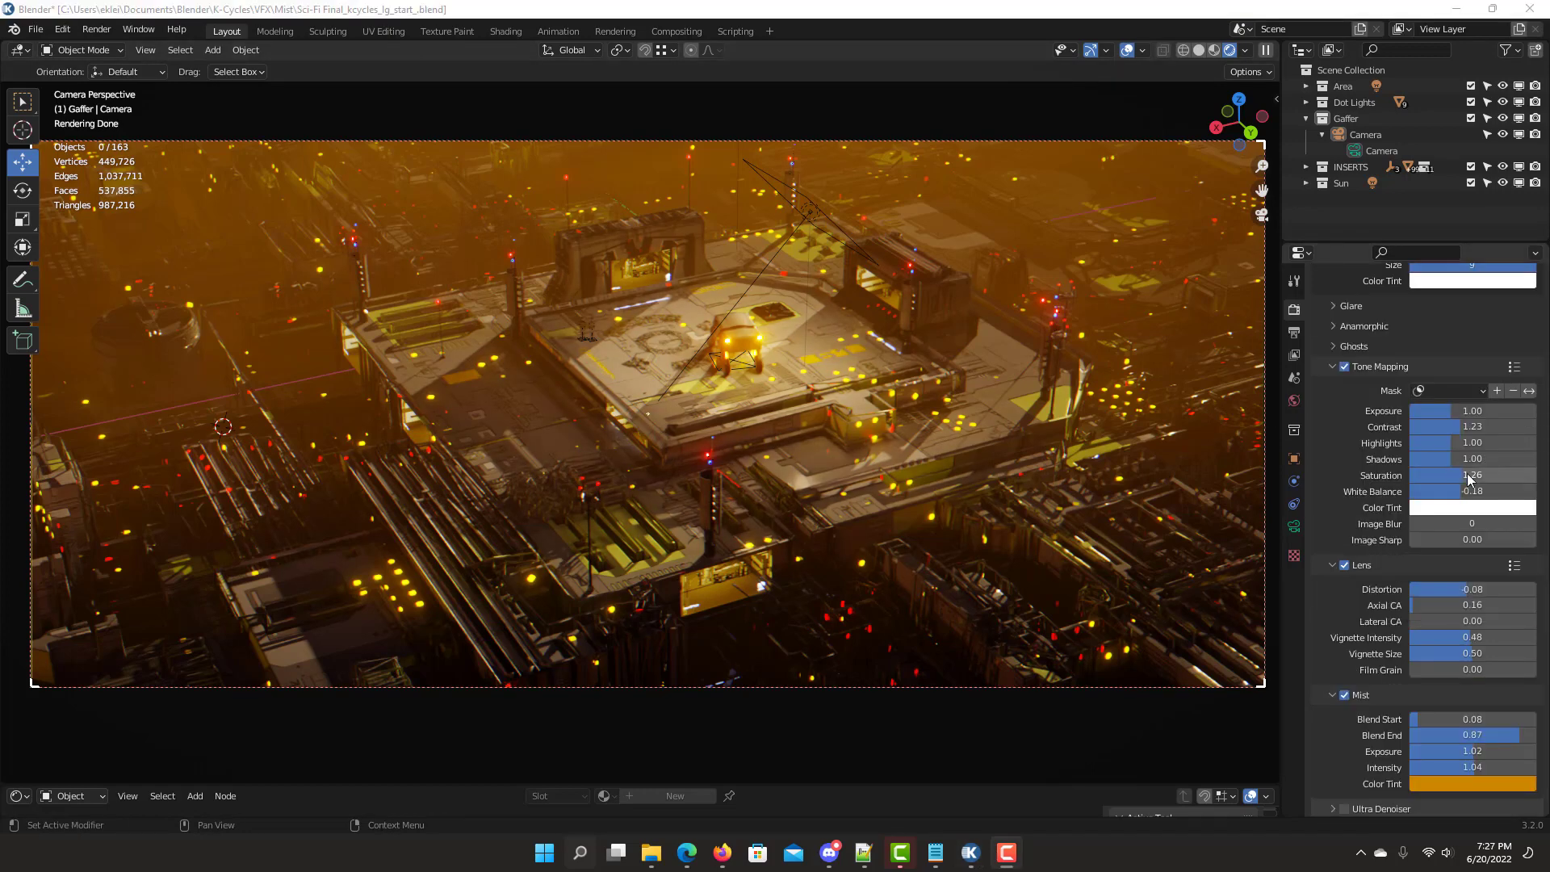
scroll(1468, 480, "down", 4)
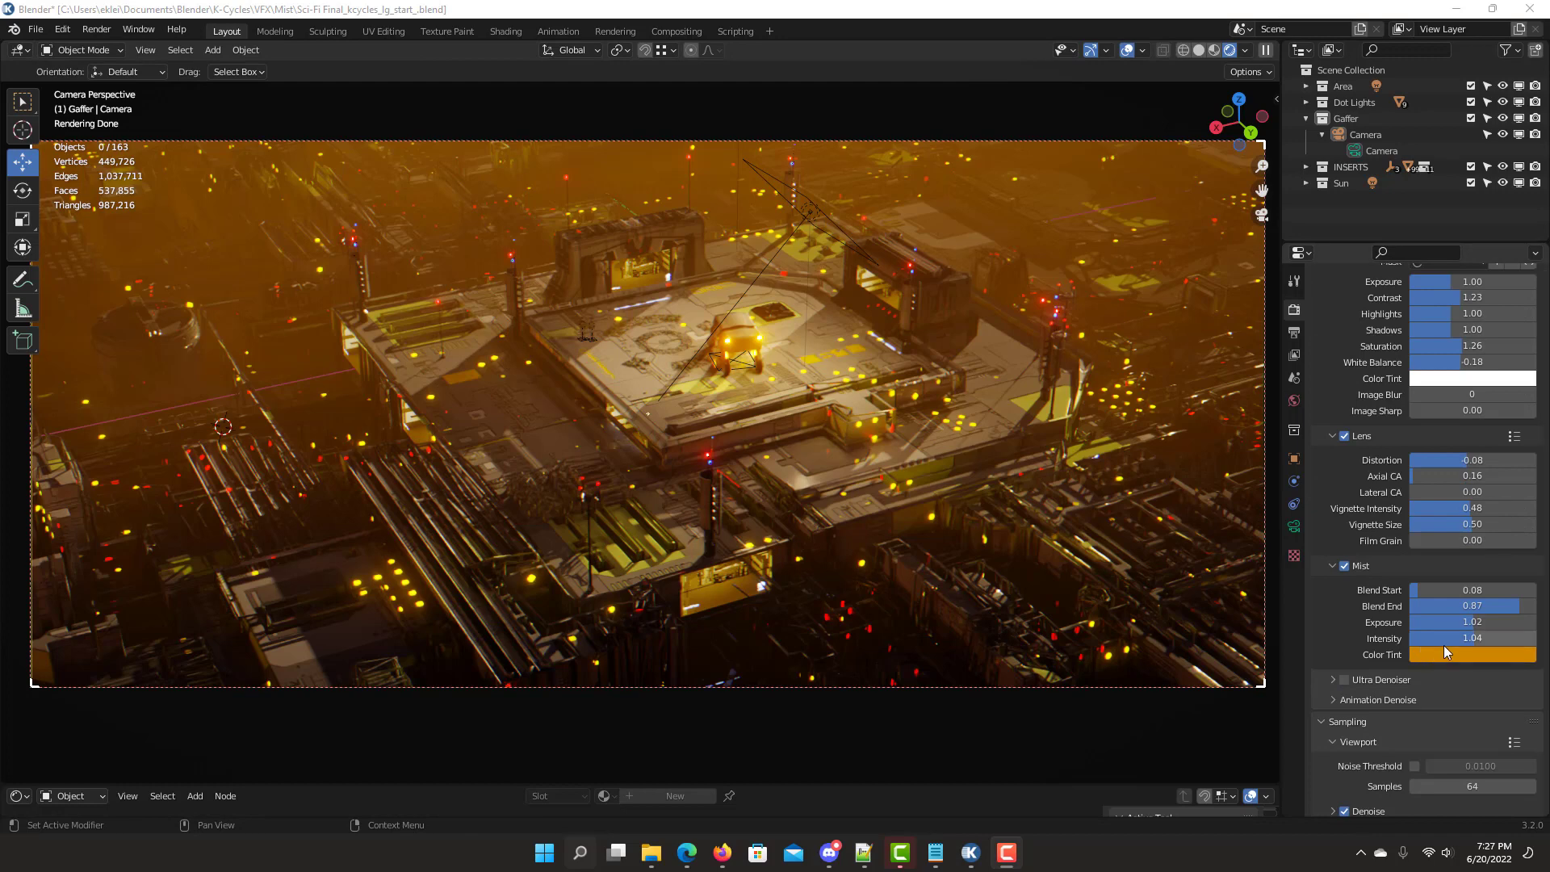
left_click_drag(1451, 623, 1450, 623)
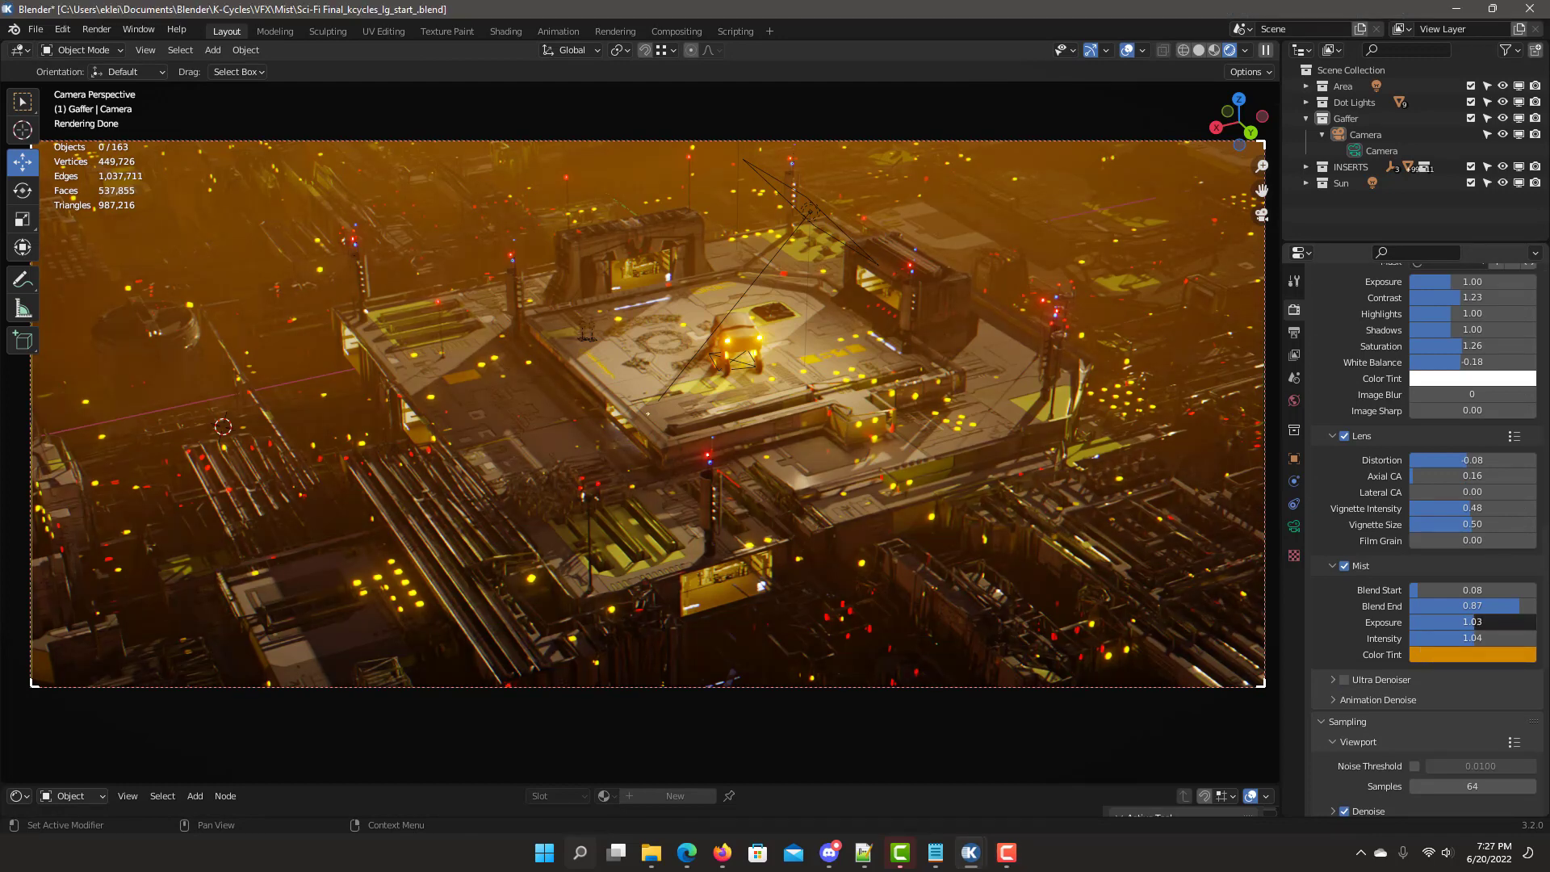
Apply the light group tone mapping to all lights and render the image.
scroll(1433, 366, "up", 15)
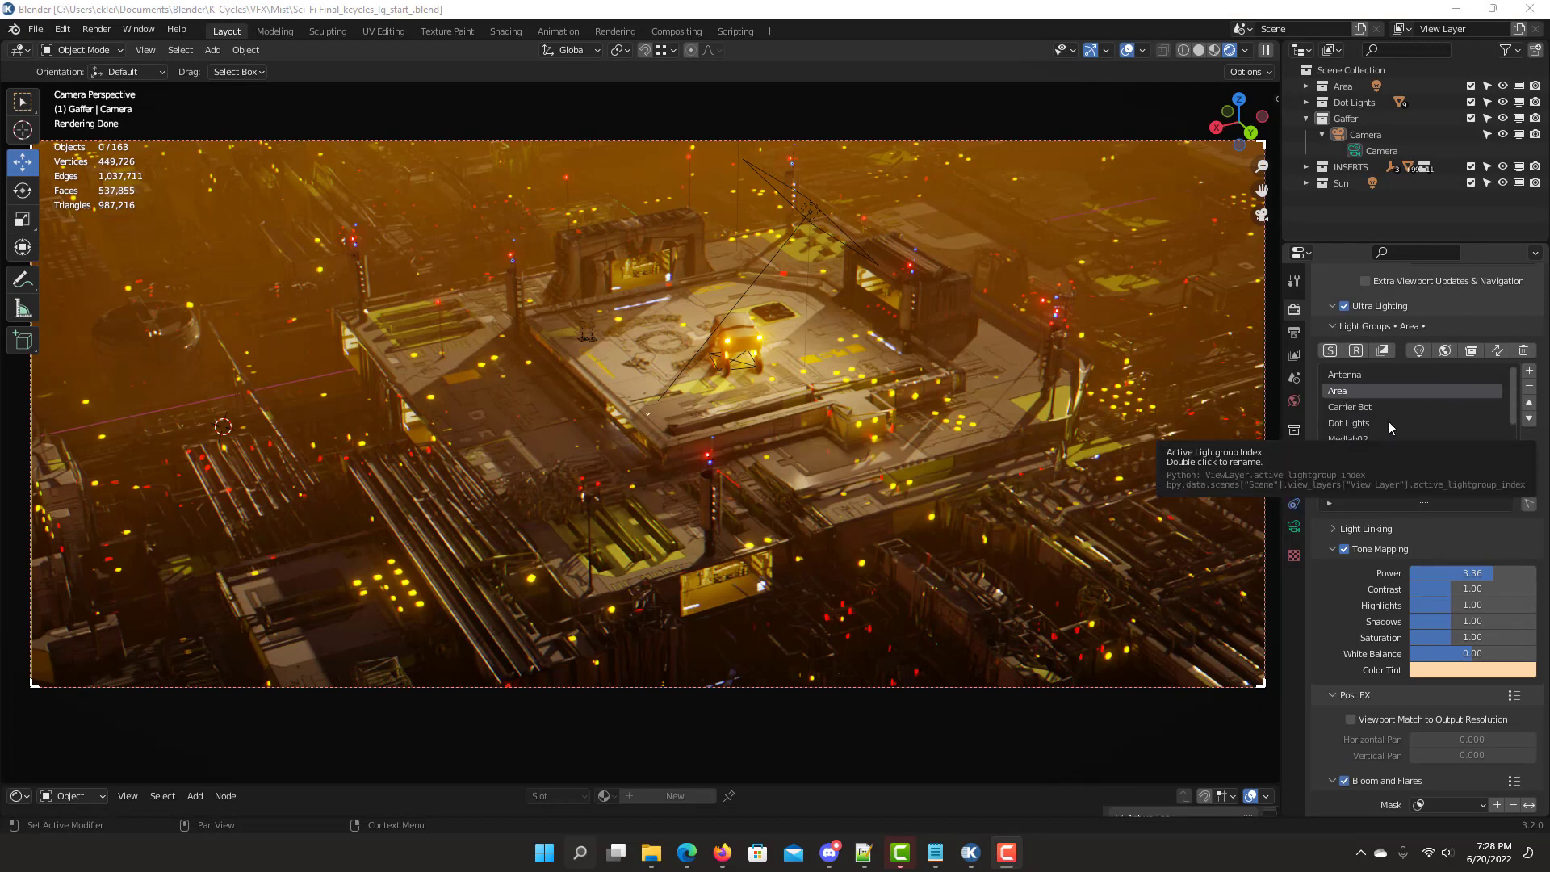
left_click(1496, 352)
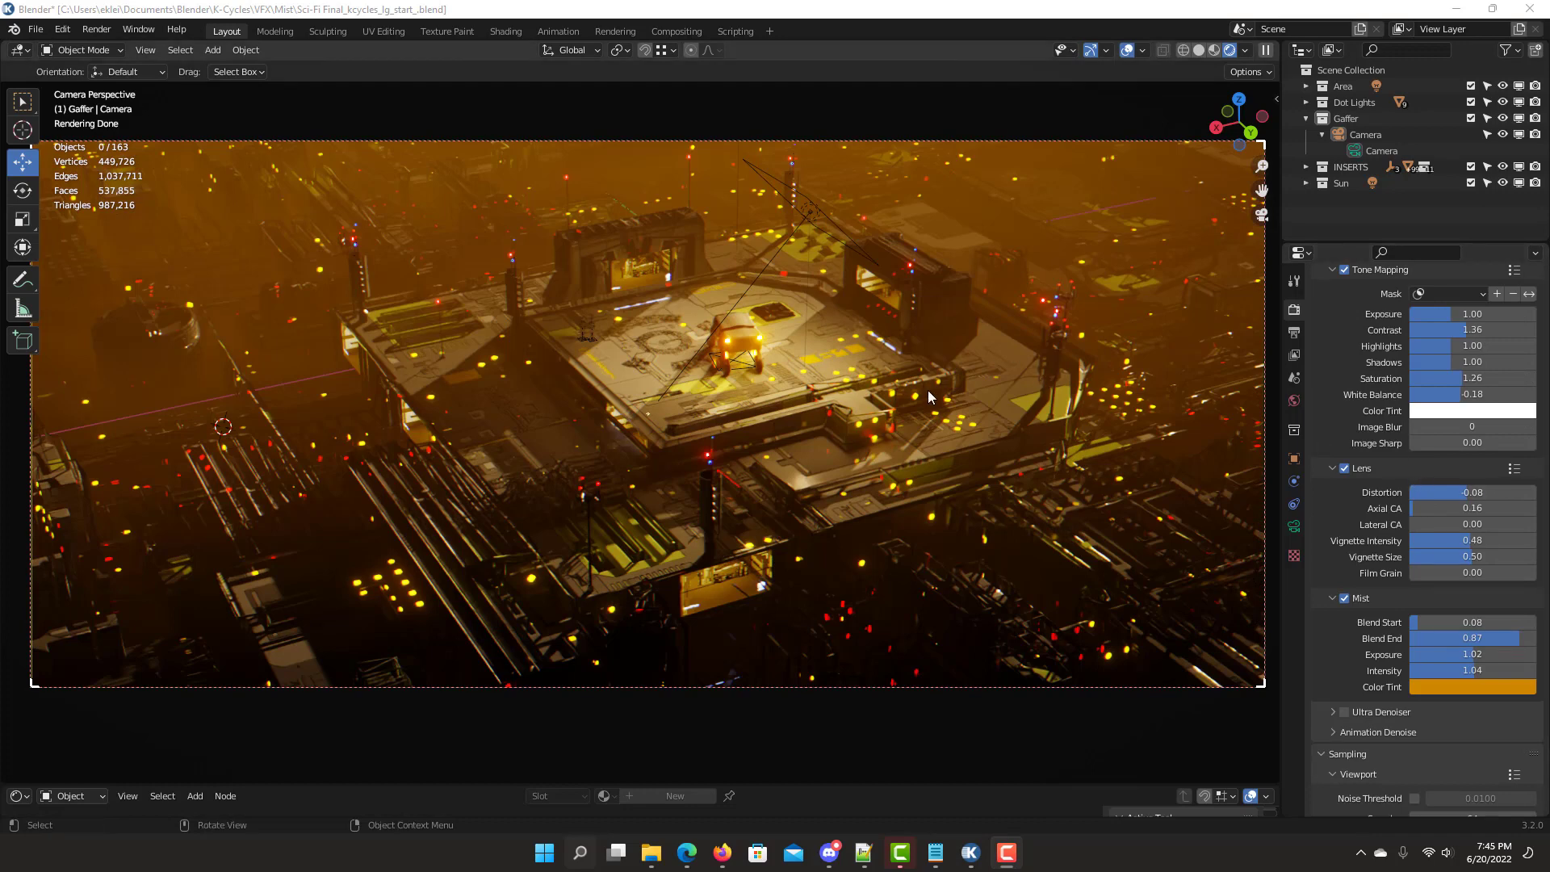
key("F12")
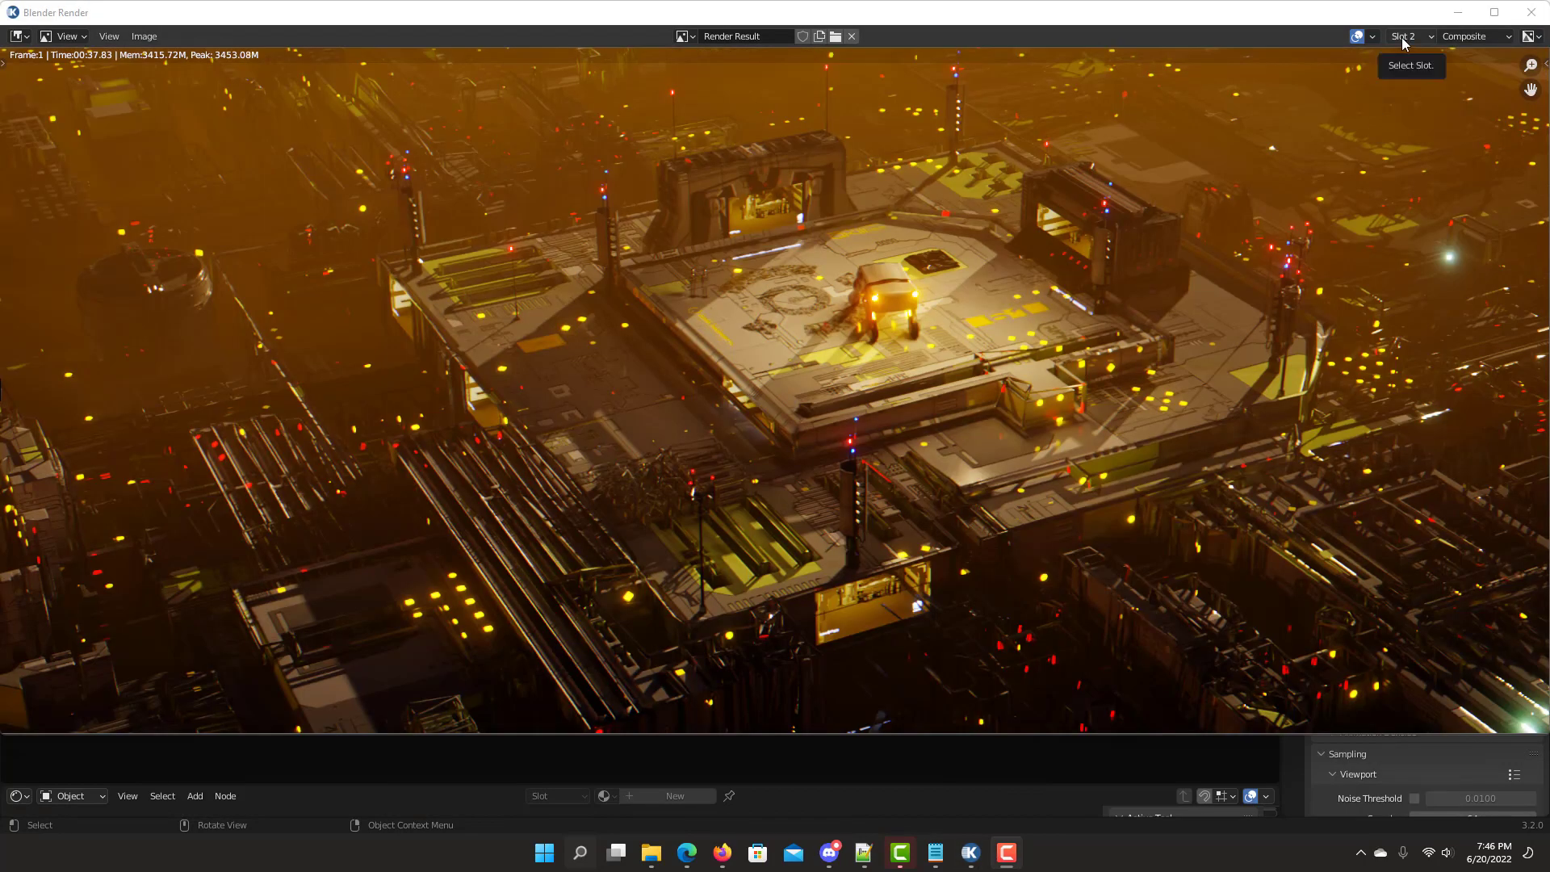
Compare the renders in Slot 1 and Slot 2, ending on Slot 2.
left_click(1402, 37)
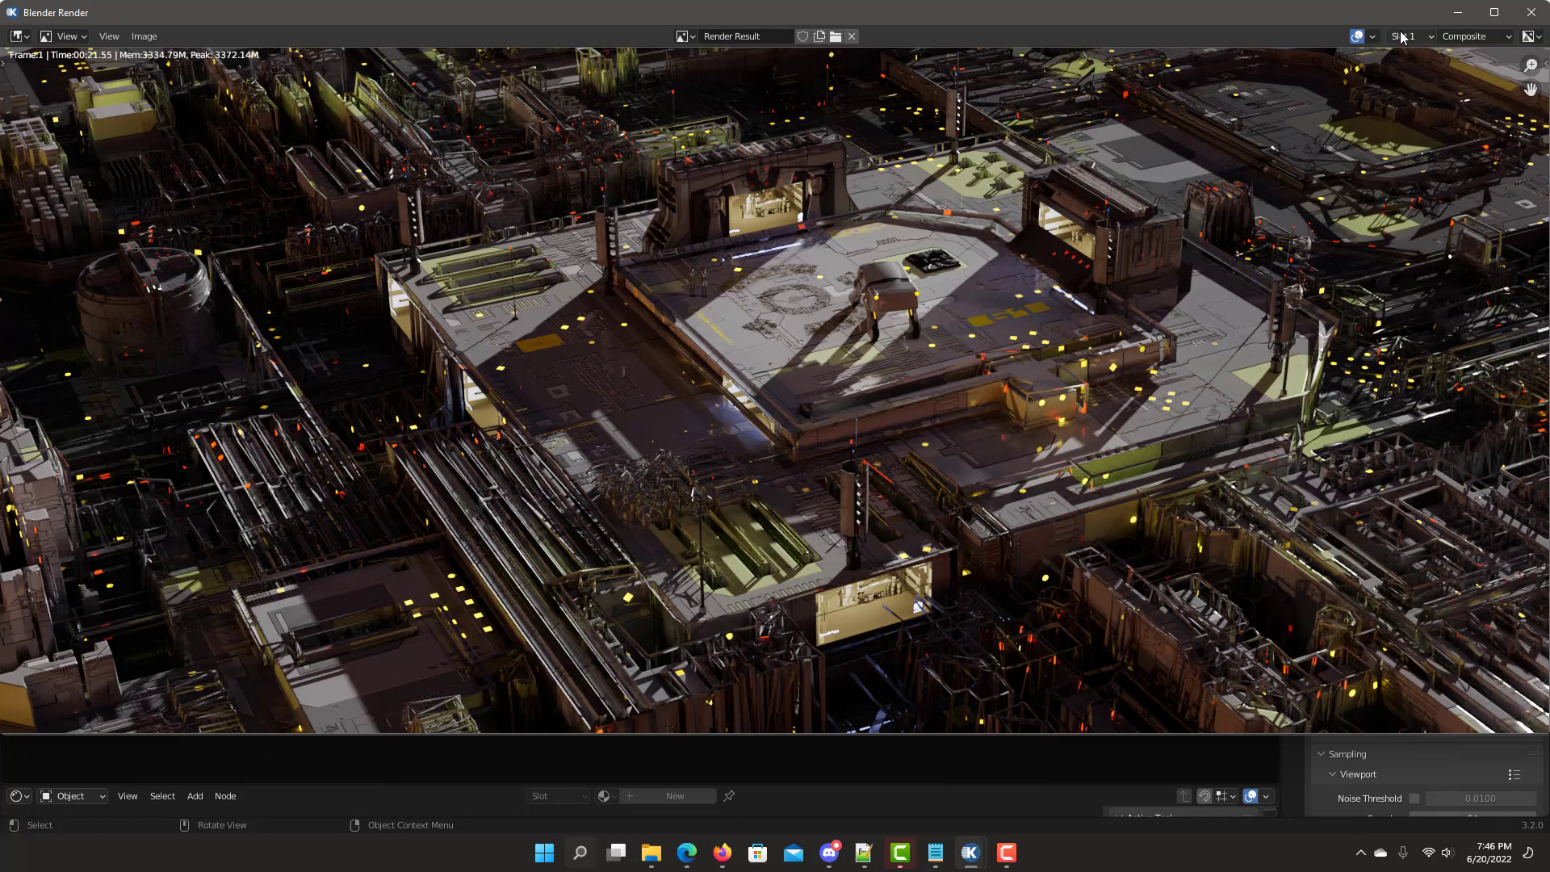
left_click(1405, 37)
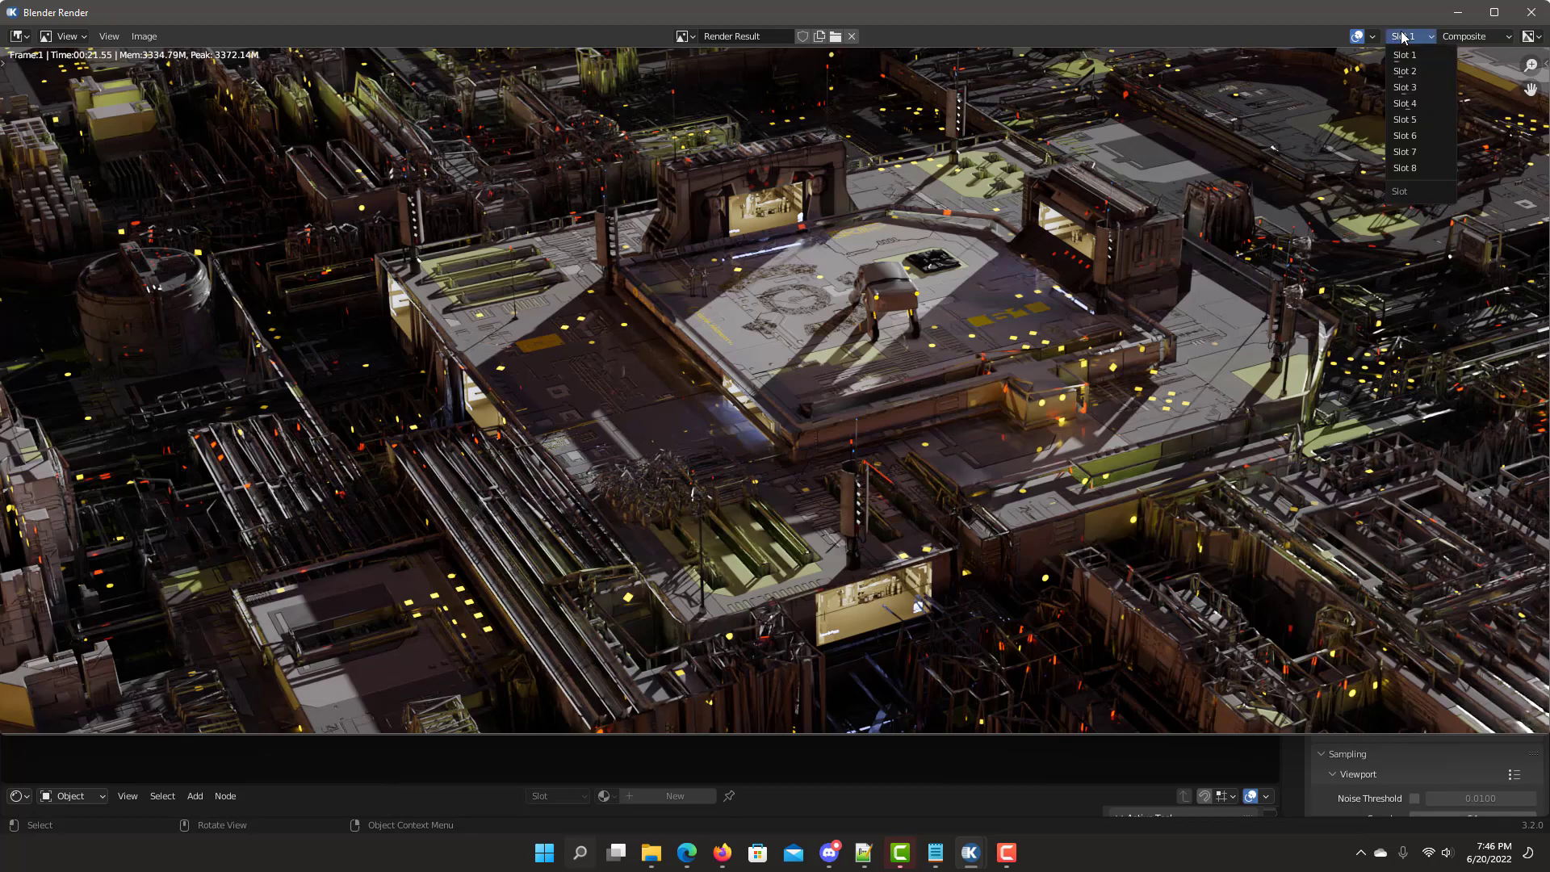
left_click(1405, 72)
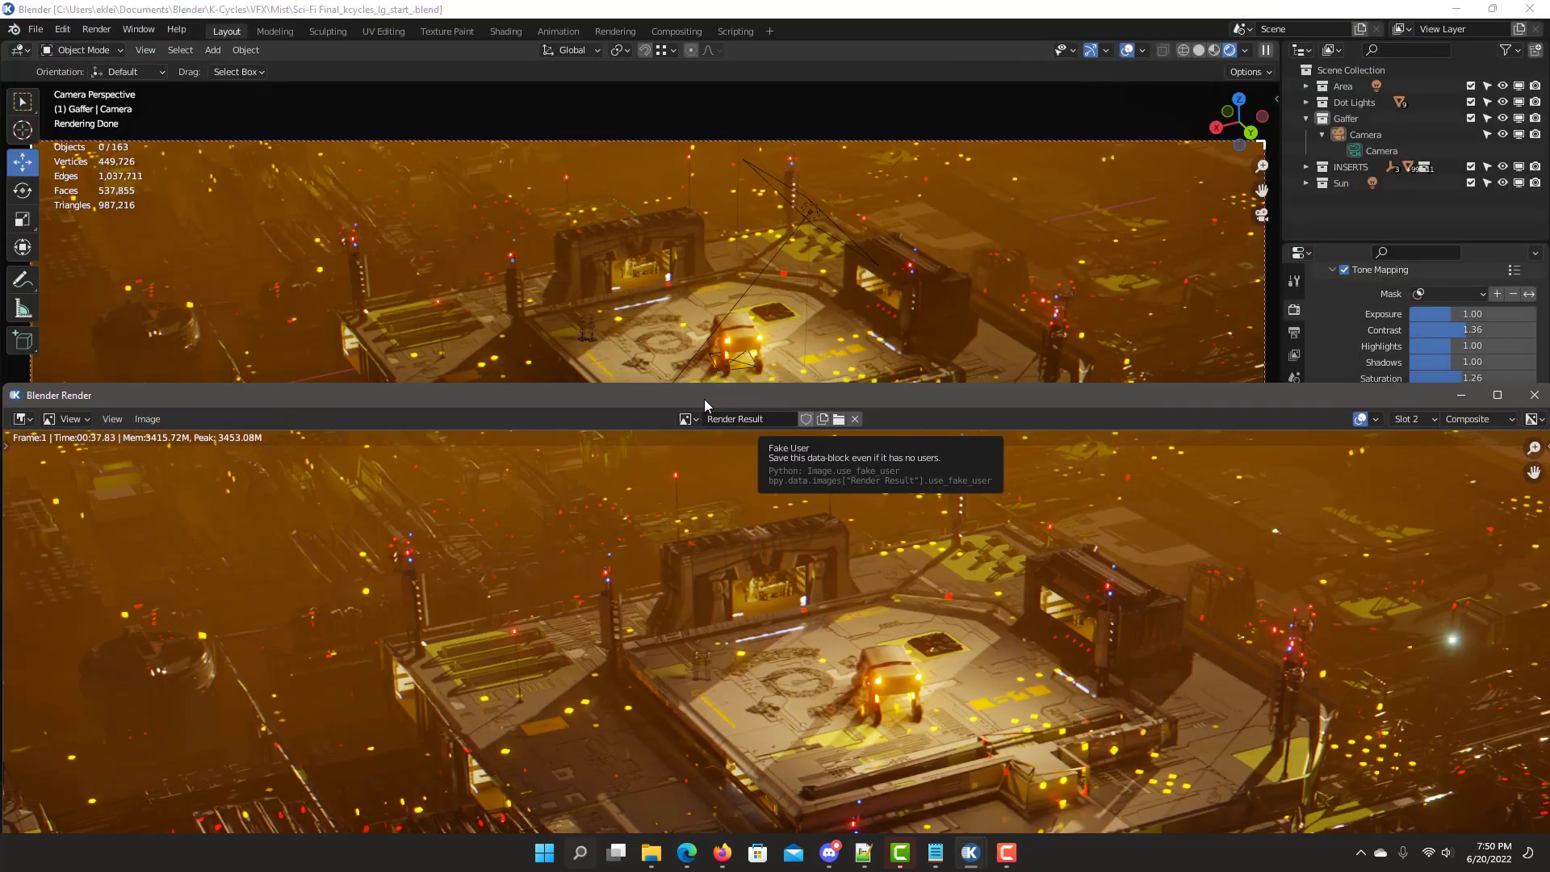
left_click_drag(704, 400, 895, 22)
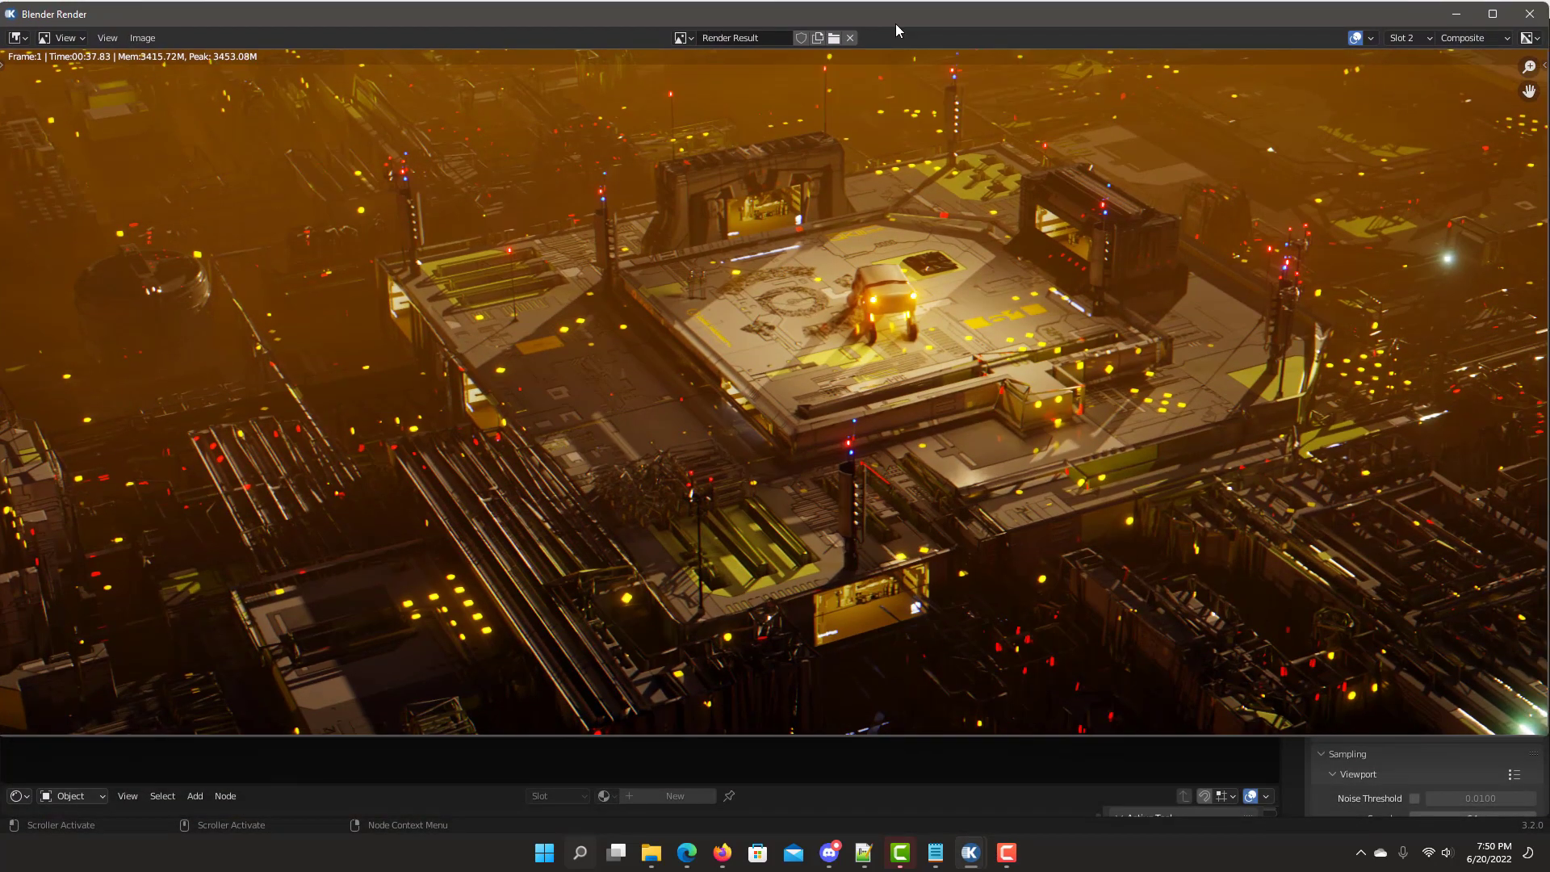